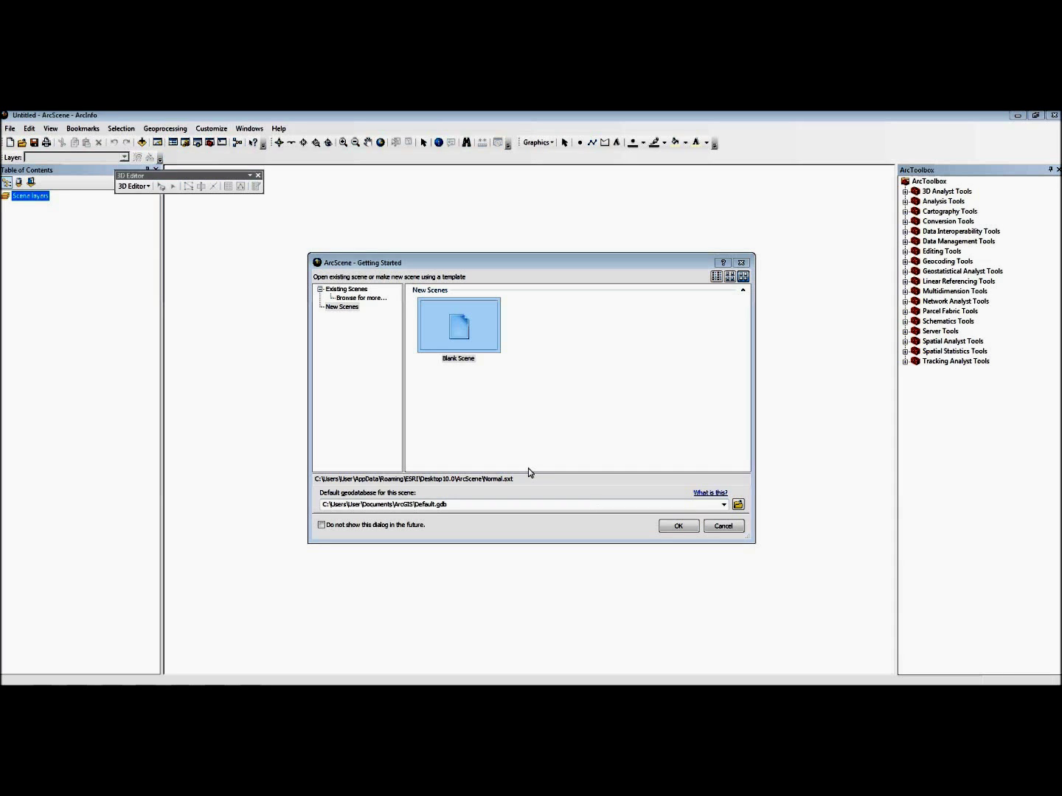
- Start a Blank Scene from the Getting Started dialog
click(678, 526)
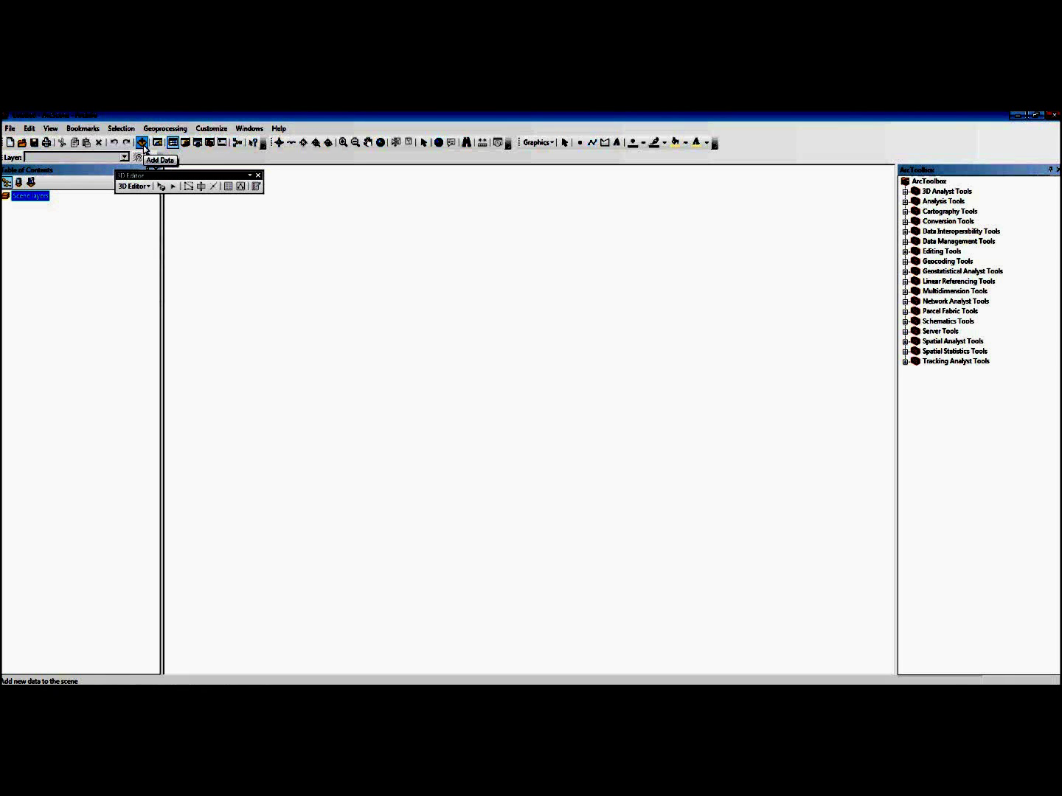
- Add Footprints_Clip2.shp from the ArcTutorial folder to the scene
click(143, 143)
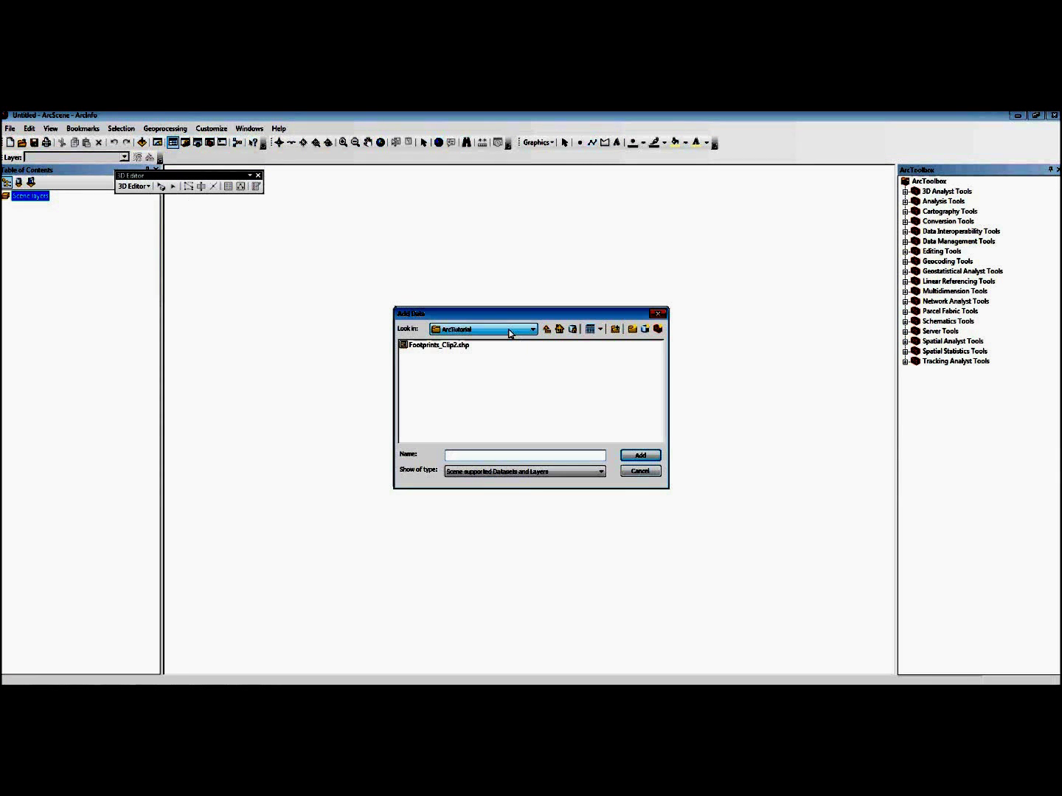
double_click(452, 345)
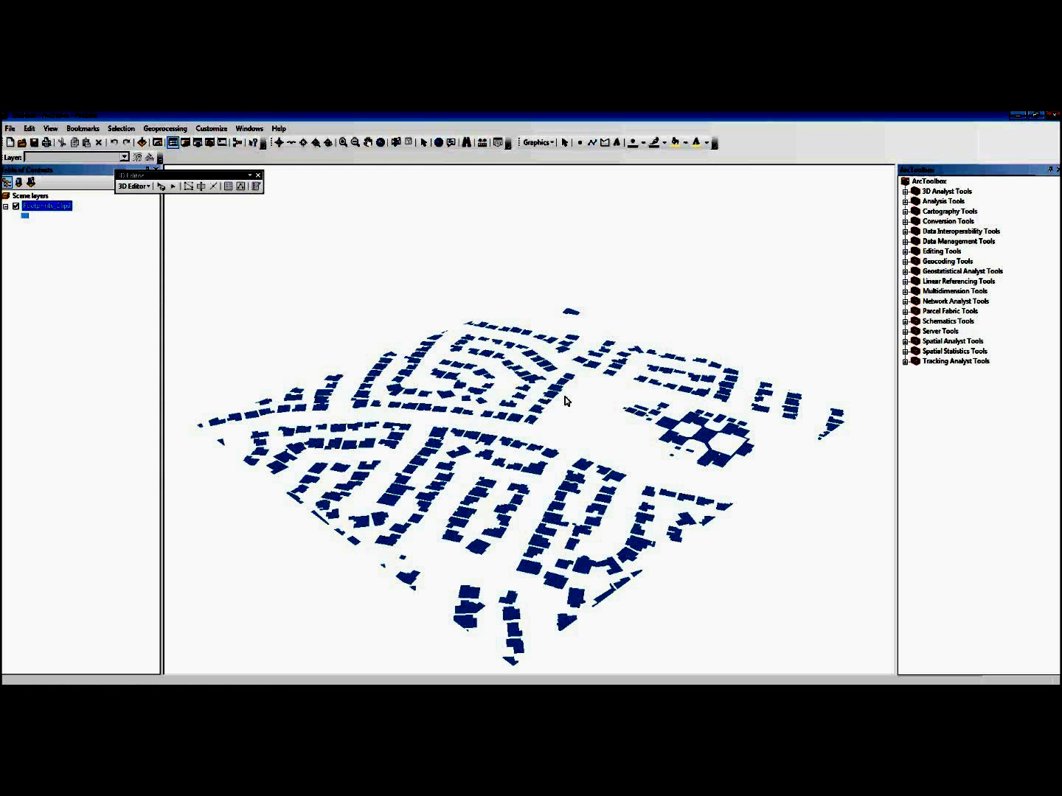
drag(564, 402, 632, 413)
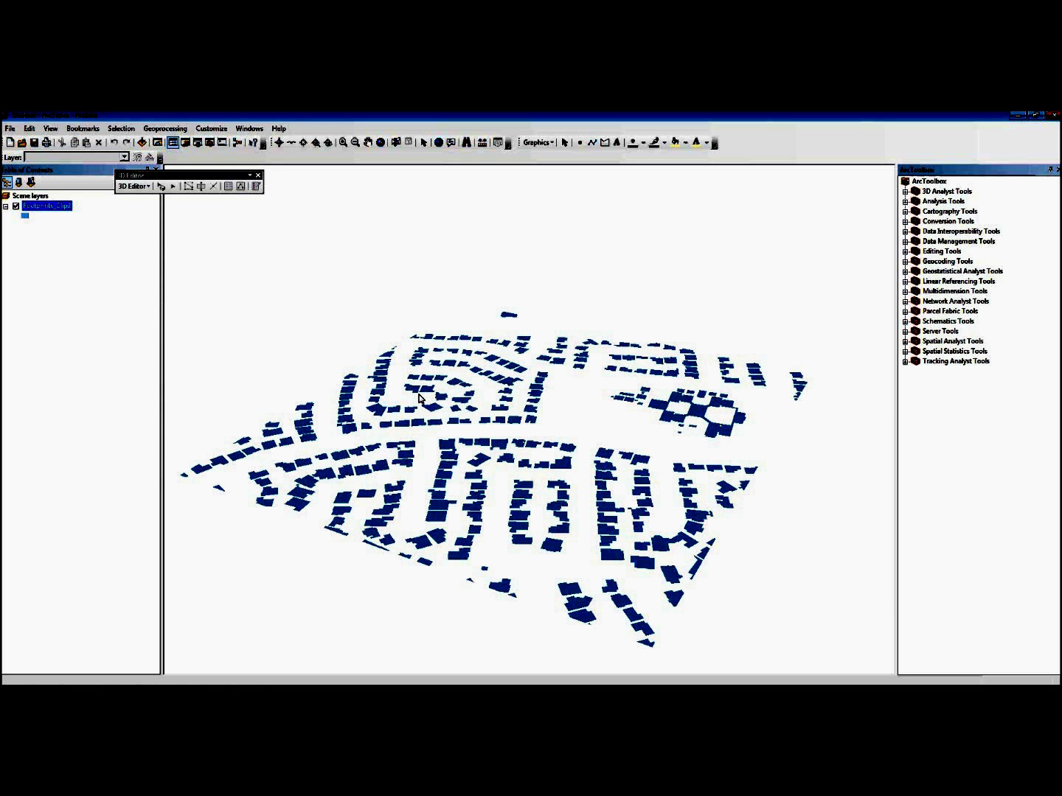
- Re-centre and rotate the view to inspect the footprint layout
click(302, 143)
click(376, 410)
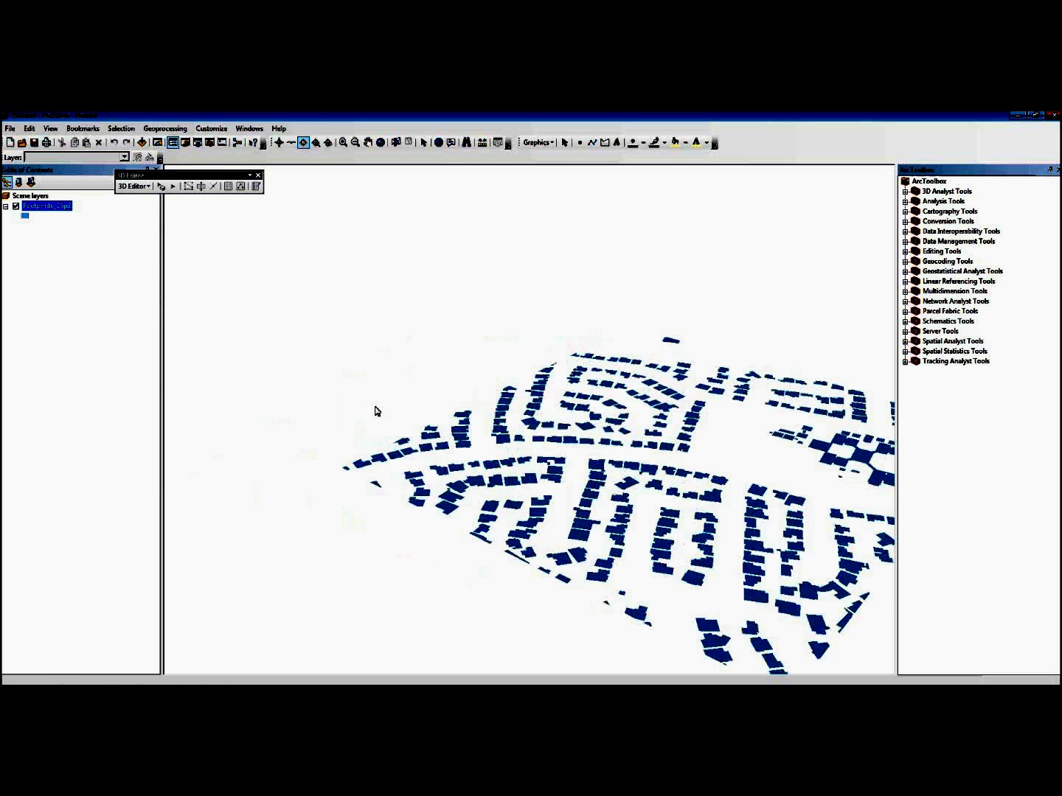
click(279, 143)
drag(582, 461, 786, 463)
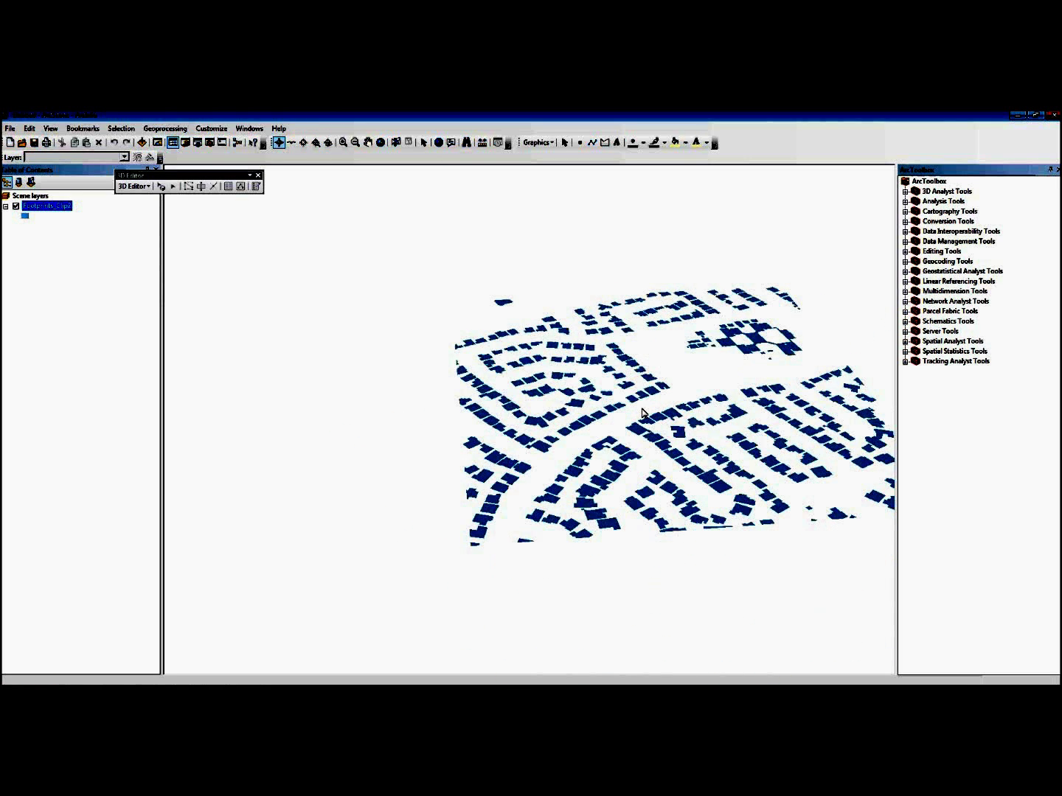
drag(562, 426, 663, 444)
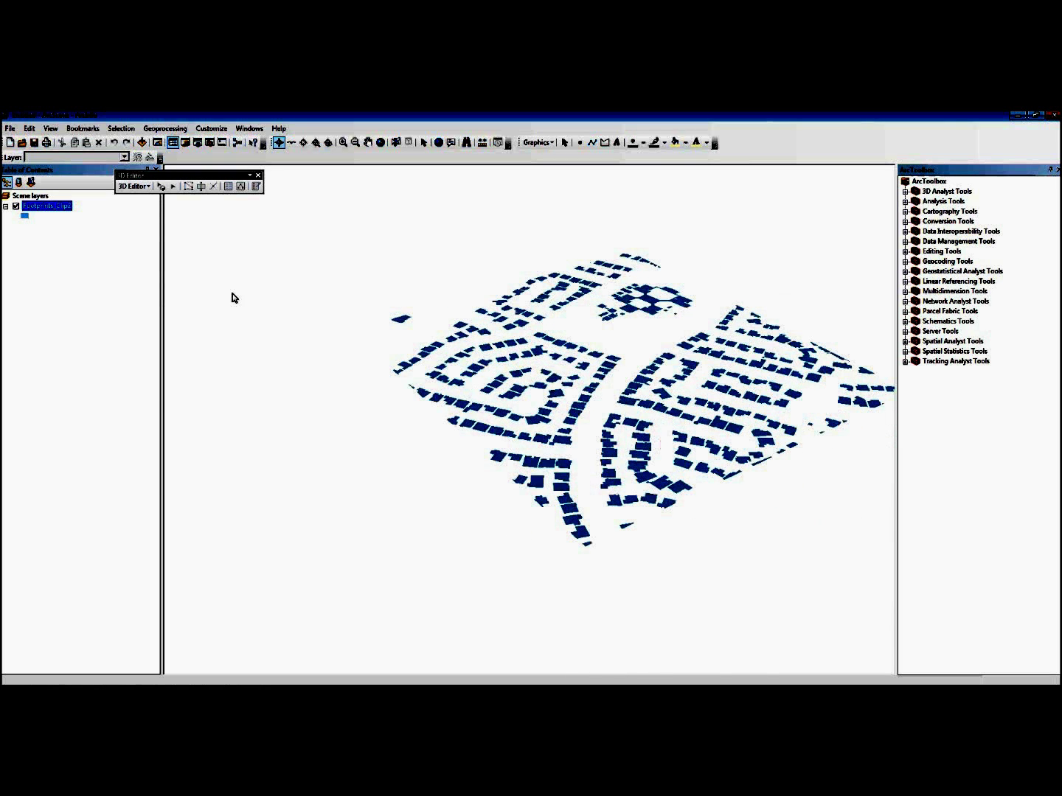
right_click(67, 206)
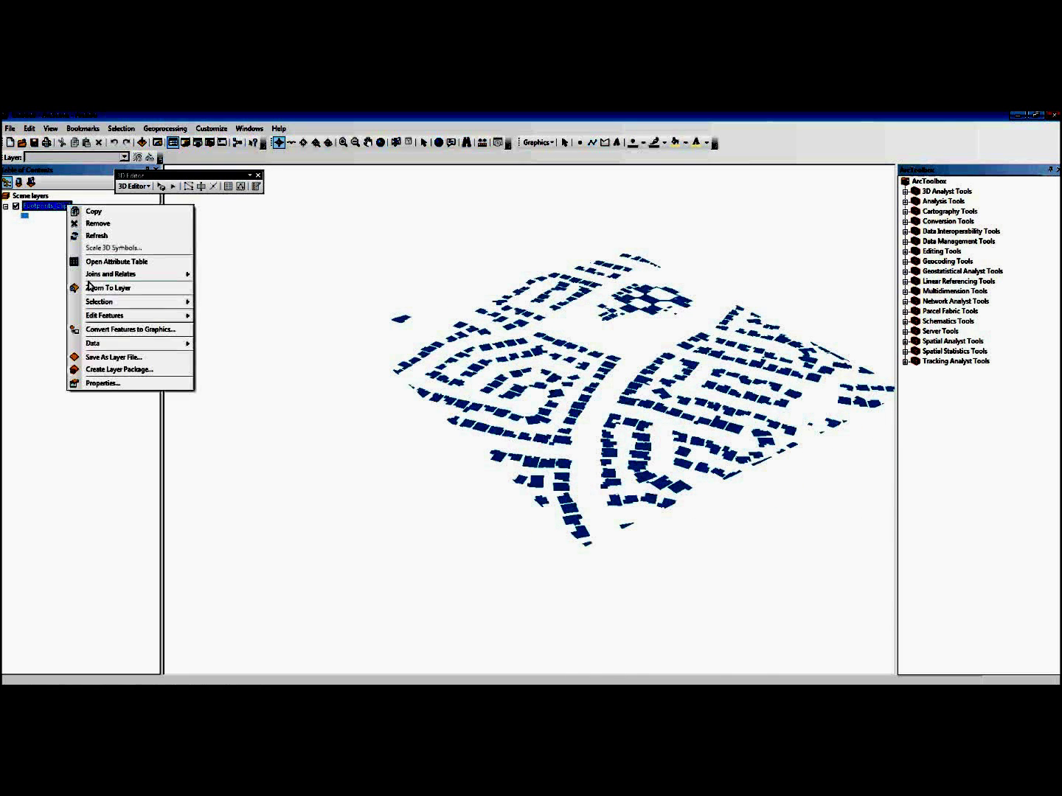
- Enable Extrude features in layer for Footprints_Clip2 with an extrusion value of 10
click(150, 384)
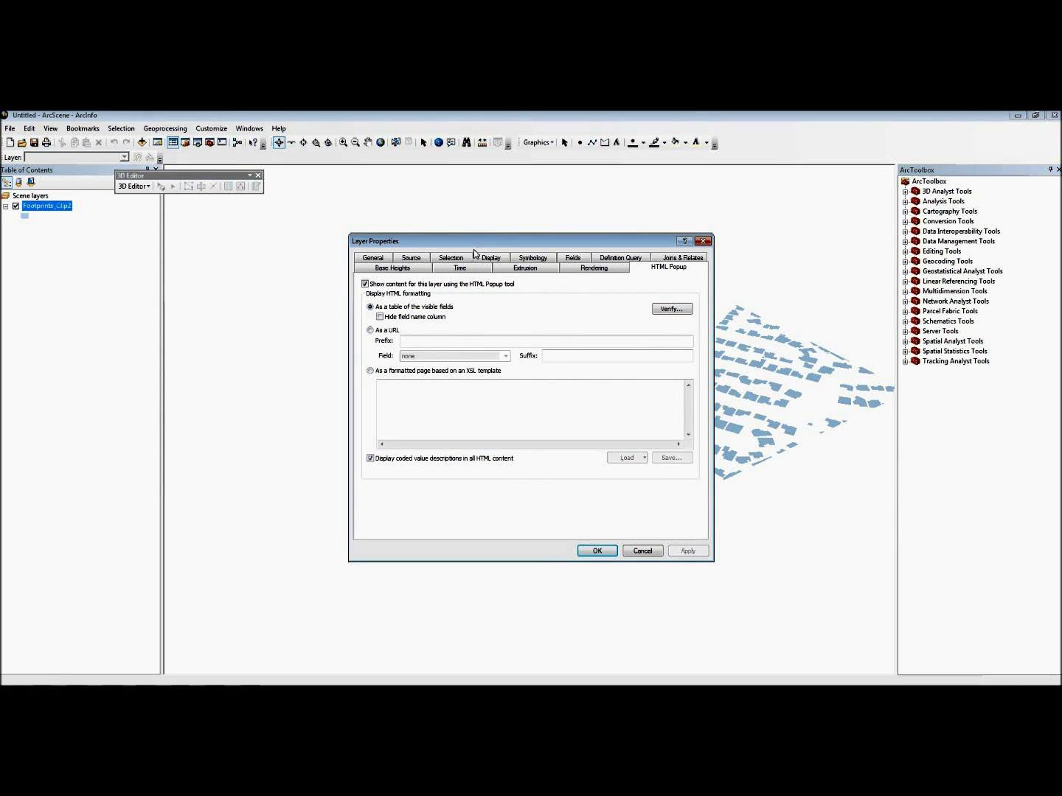
click(510, 271)
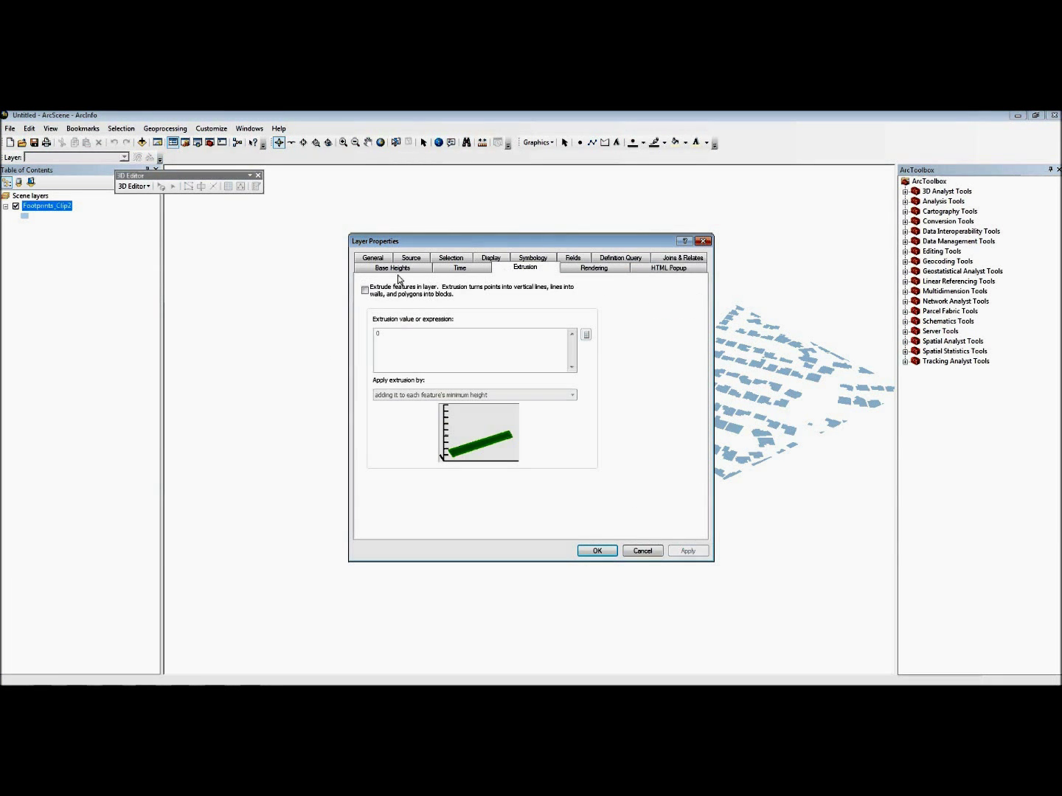
click(364, 292)
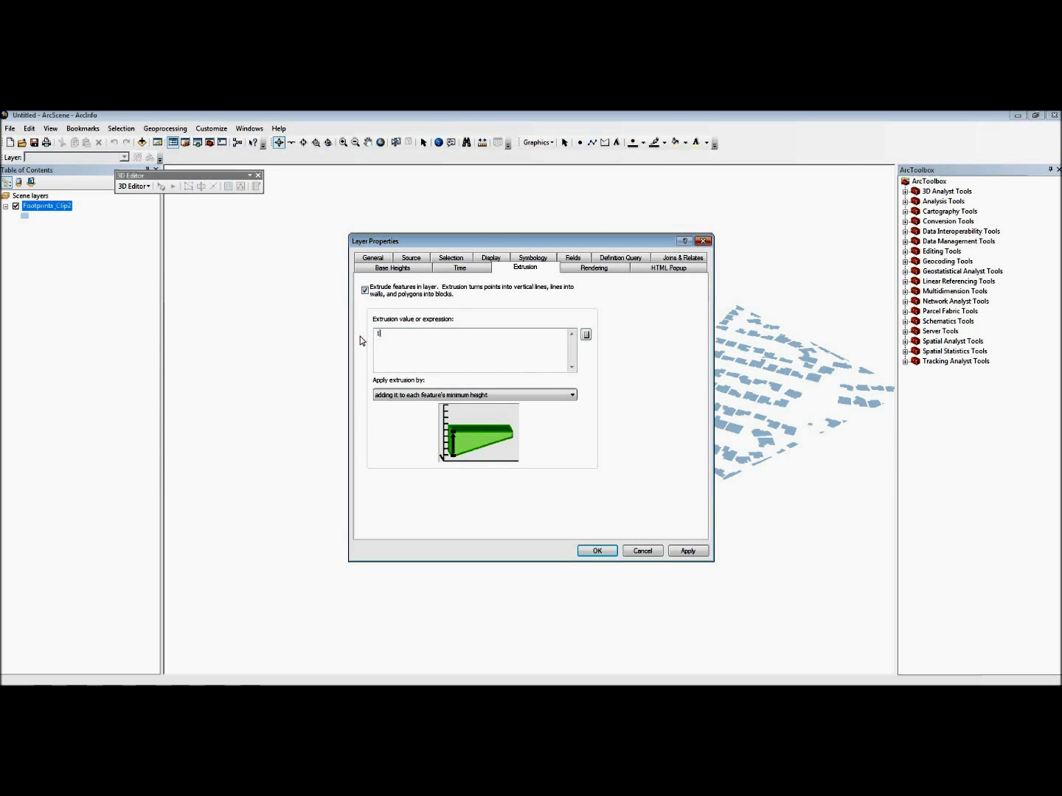
text(0)
click(607, 551)
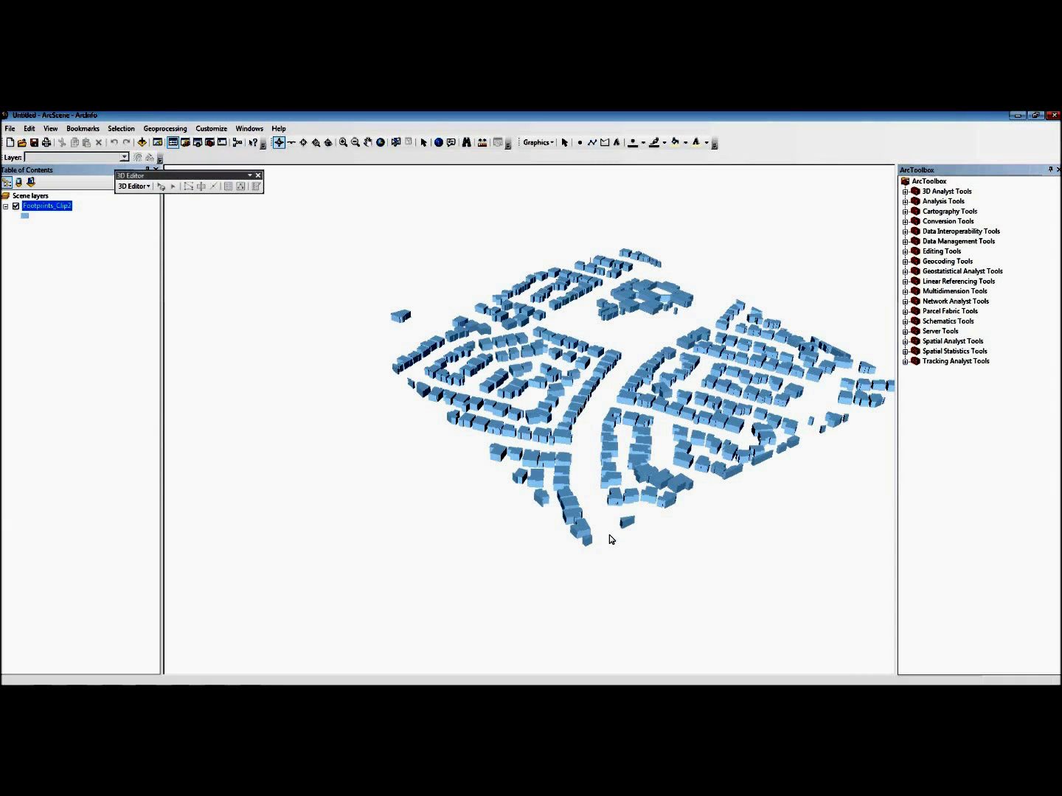
- Rotate and zoom in to view a few rows of the extruded buildings up close
drag(609, 539, 537, 414)
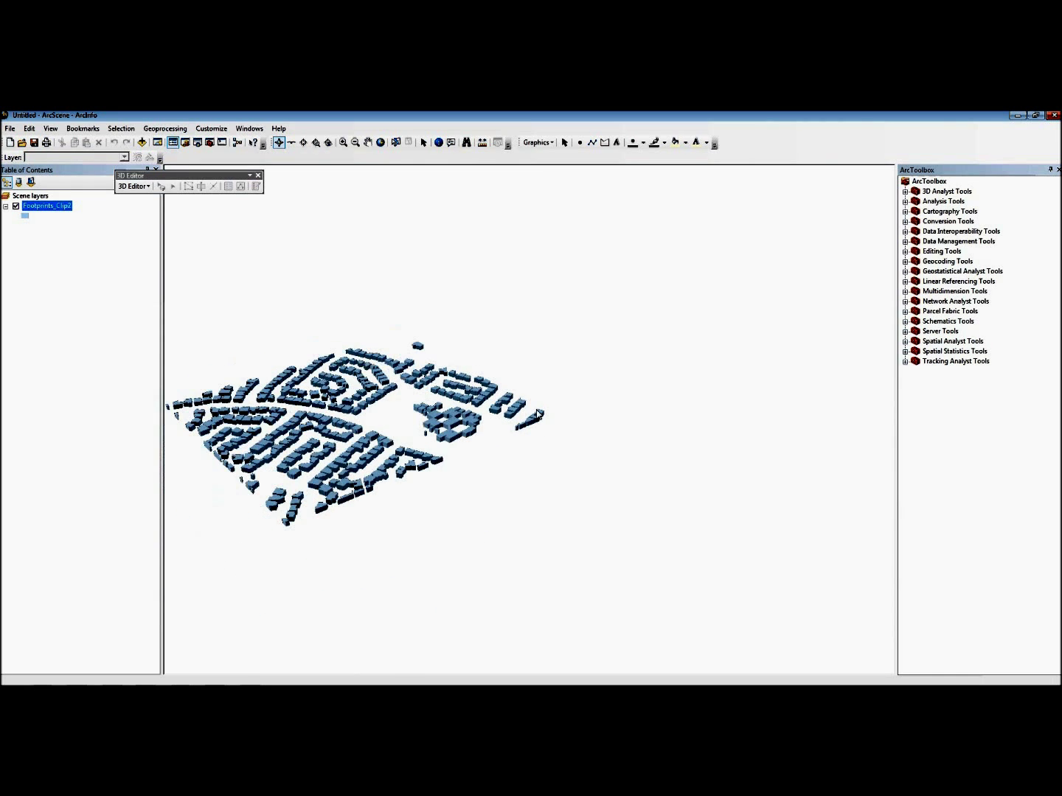
scroll(537, 415, down, 5)
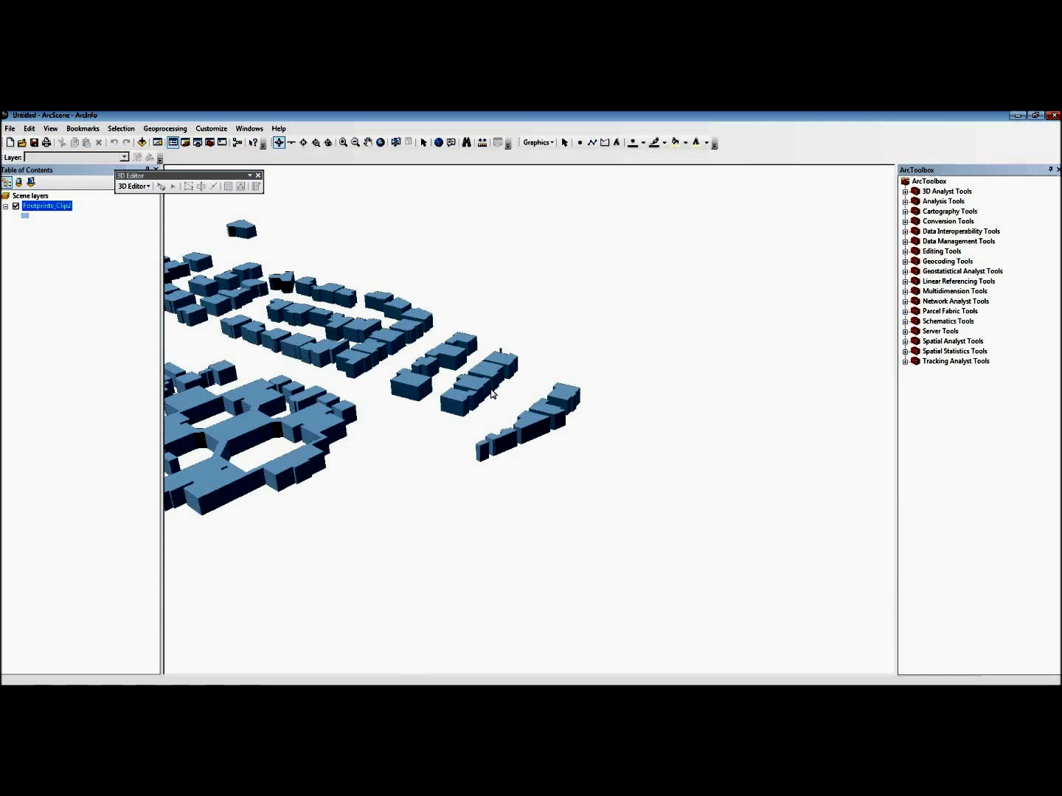
scroll(494, 375, down, 5)
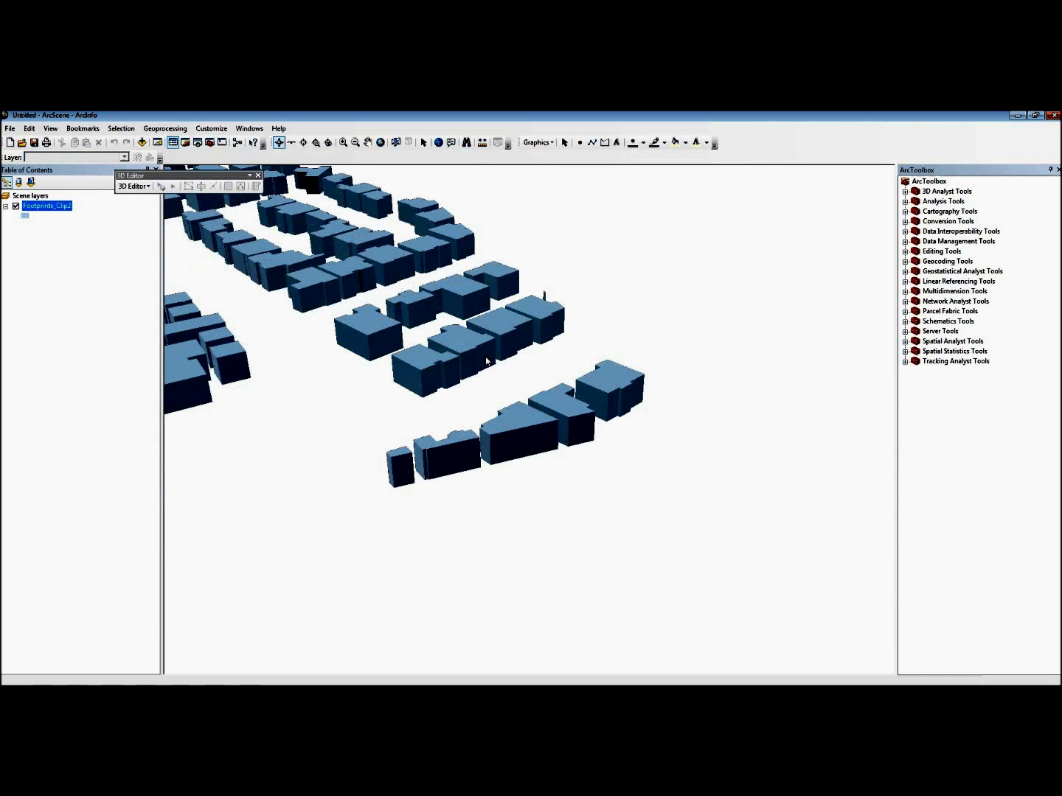
scroll(460, 344, down, 5)
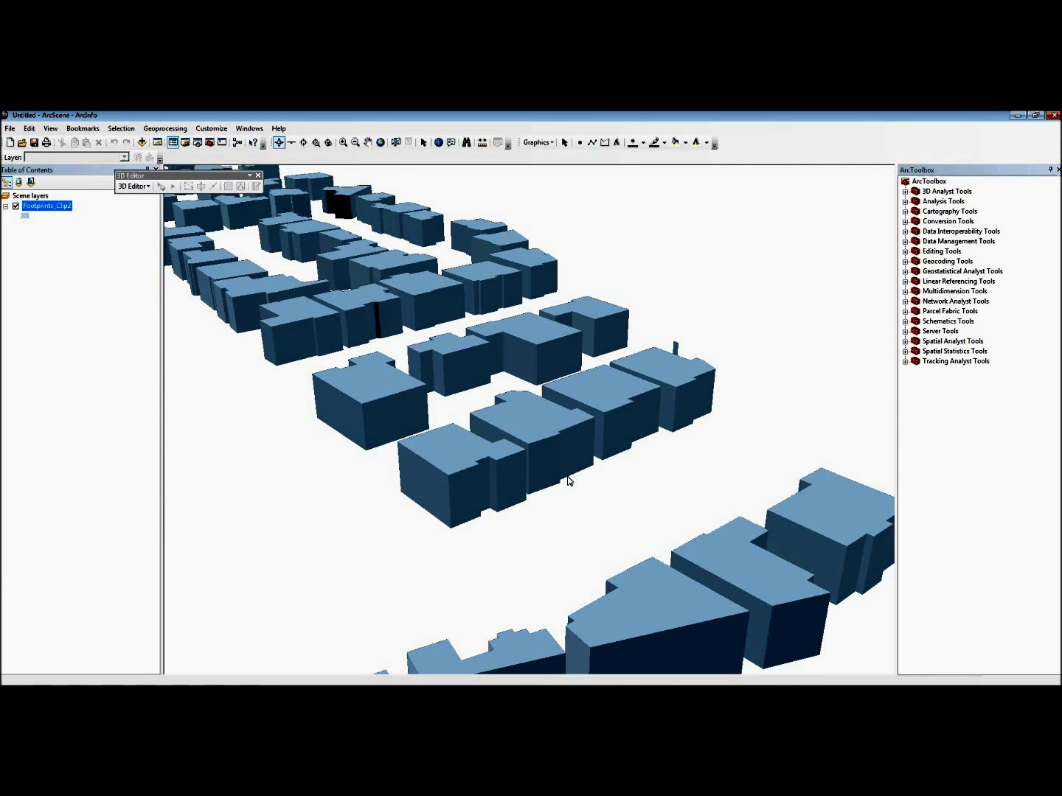
drag(568, 403, 556, 368)
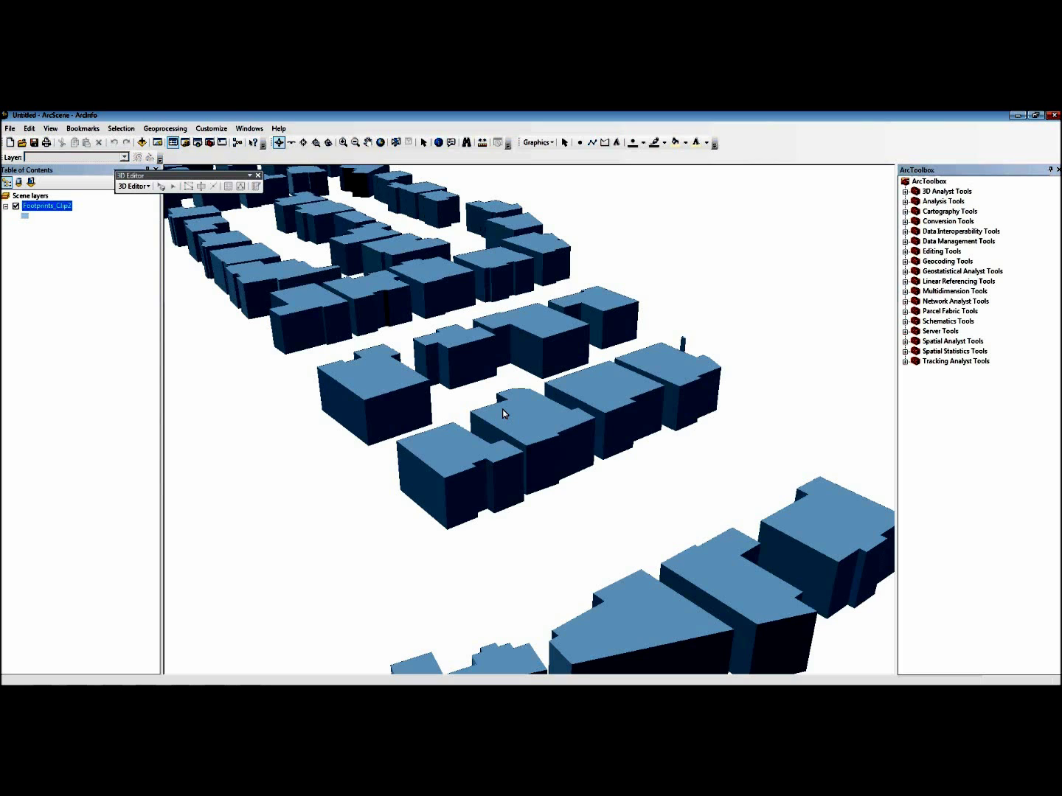
- Open Layer 3D to Feature Class and set Footprints_Clip2 as the input layer
click(904, 192)
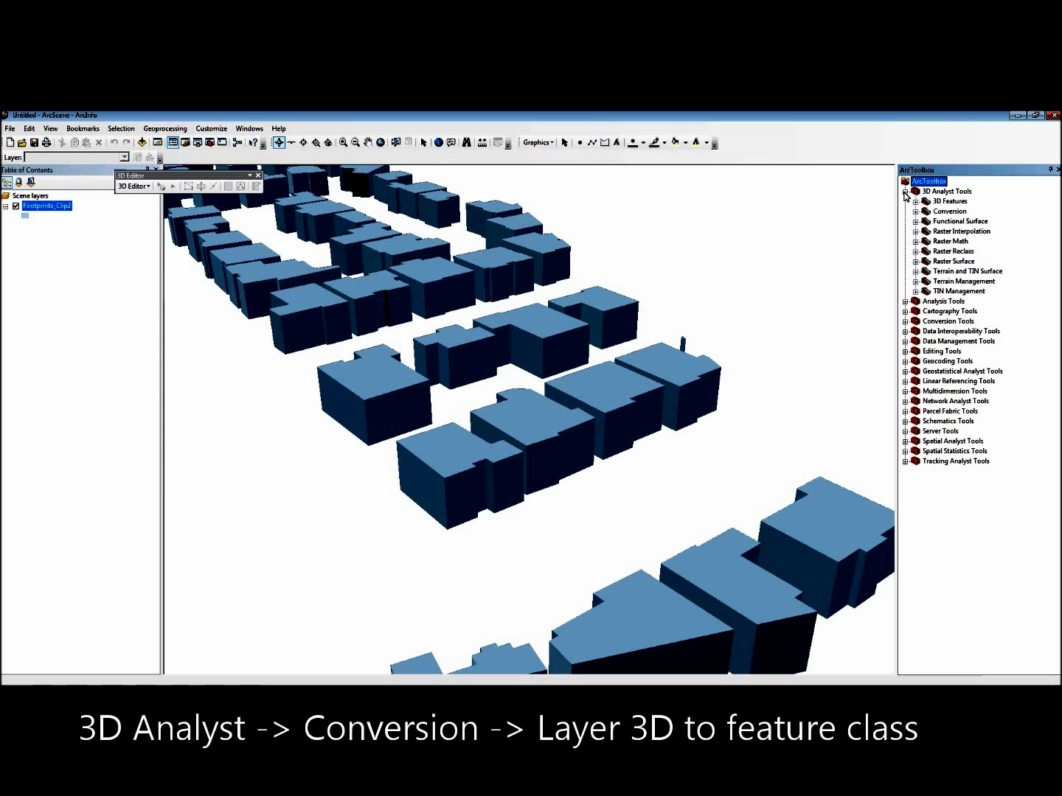
click(915, 211)
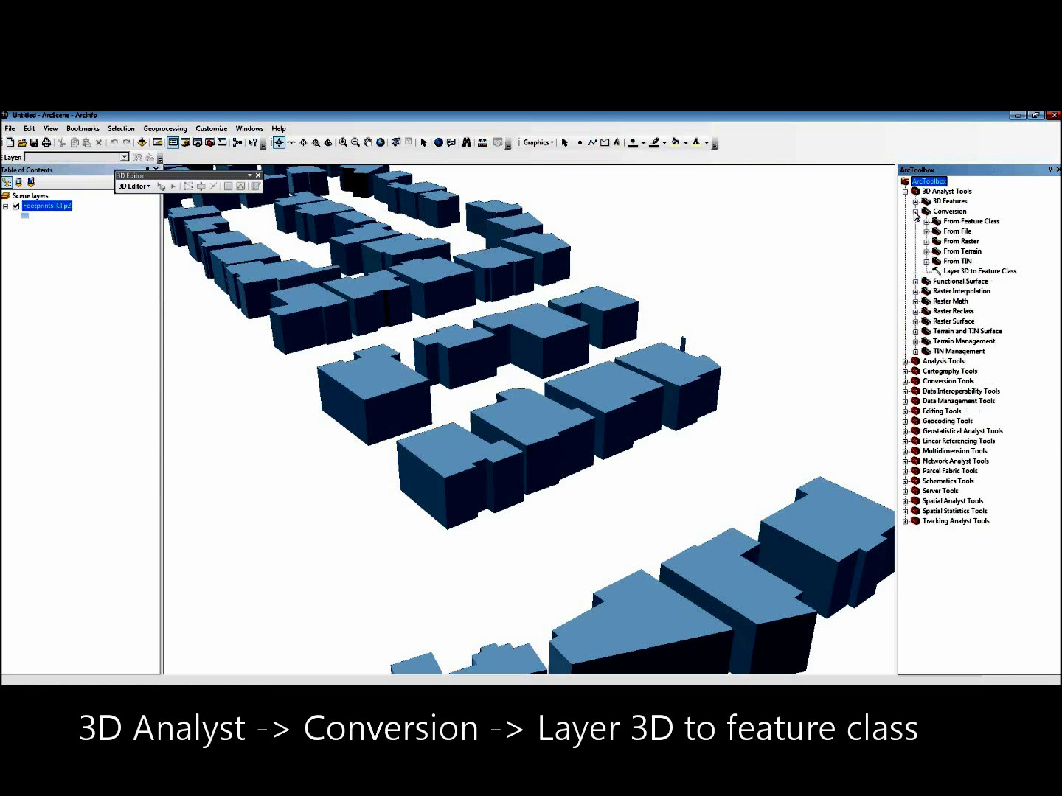
double_click(955, 272)
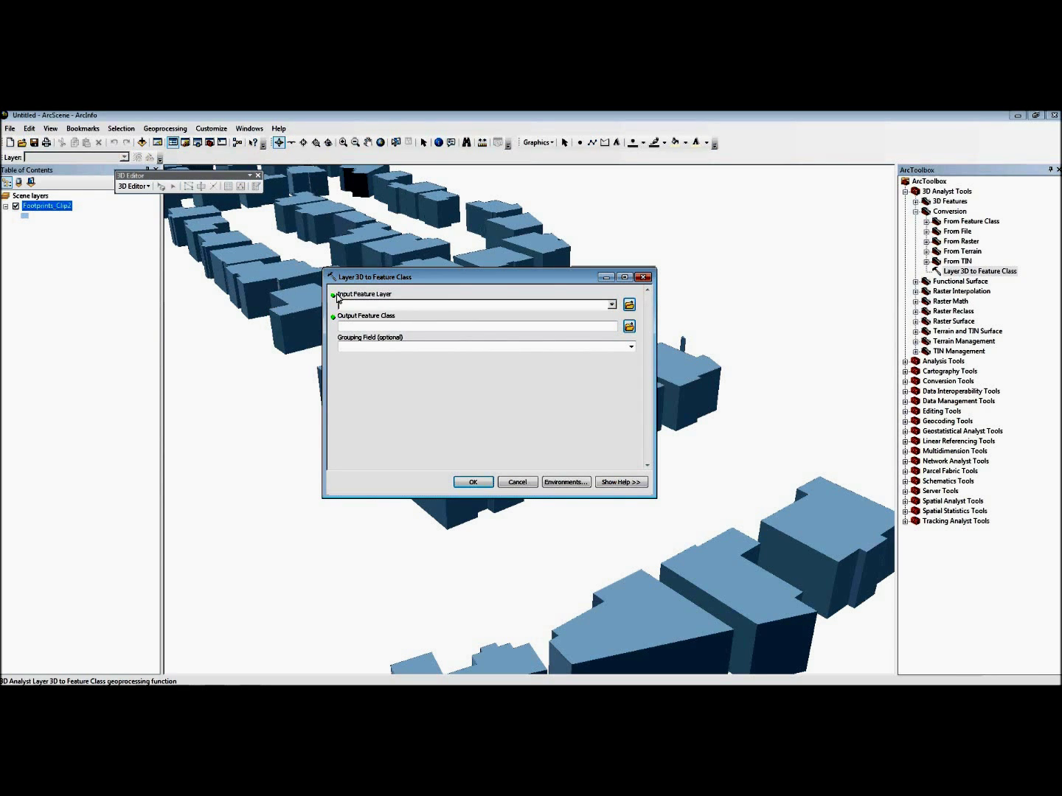
click(612, 305)
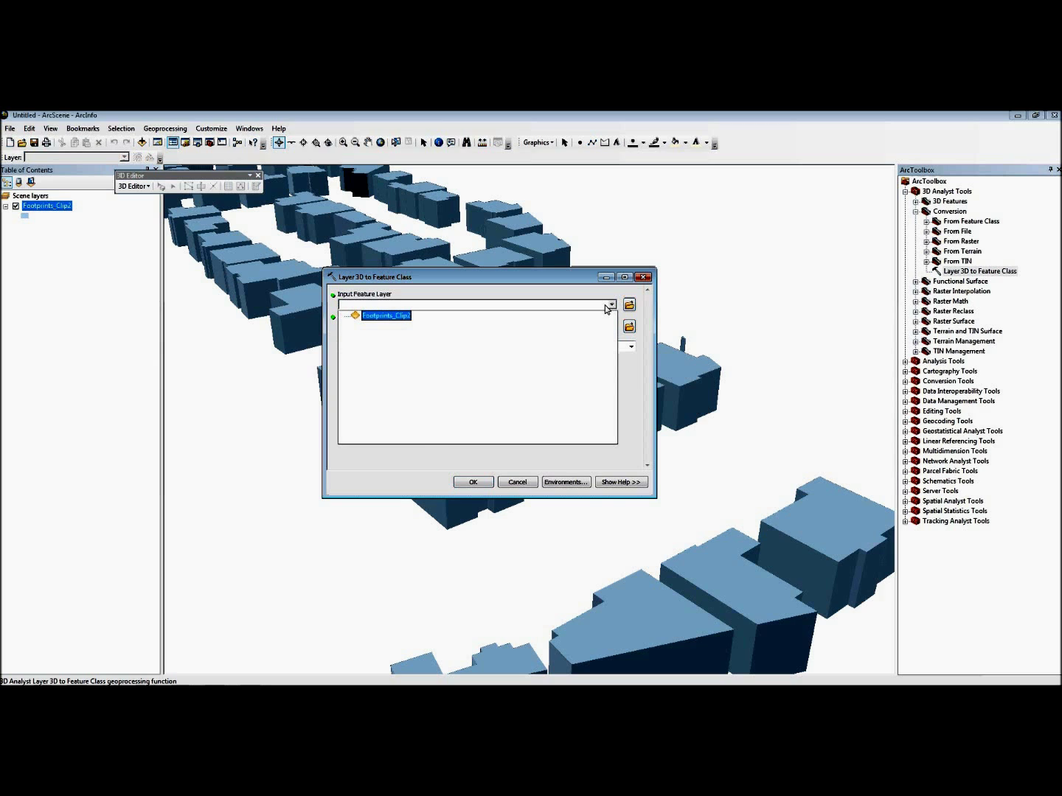
click(395, 313)
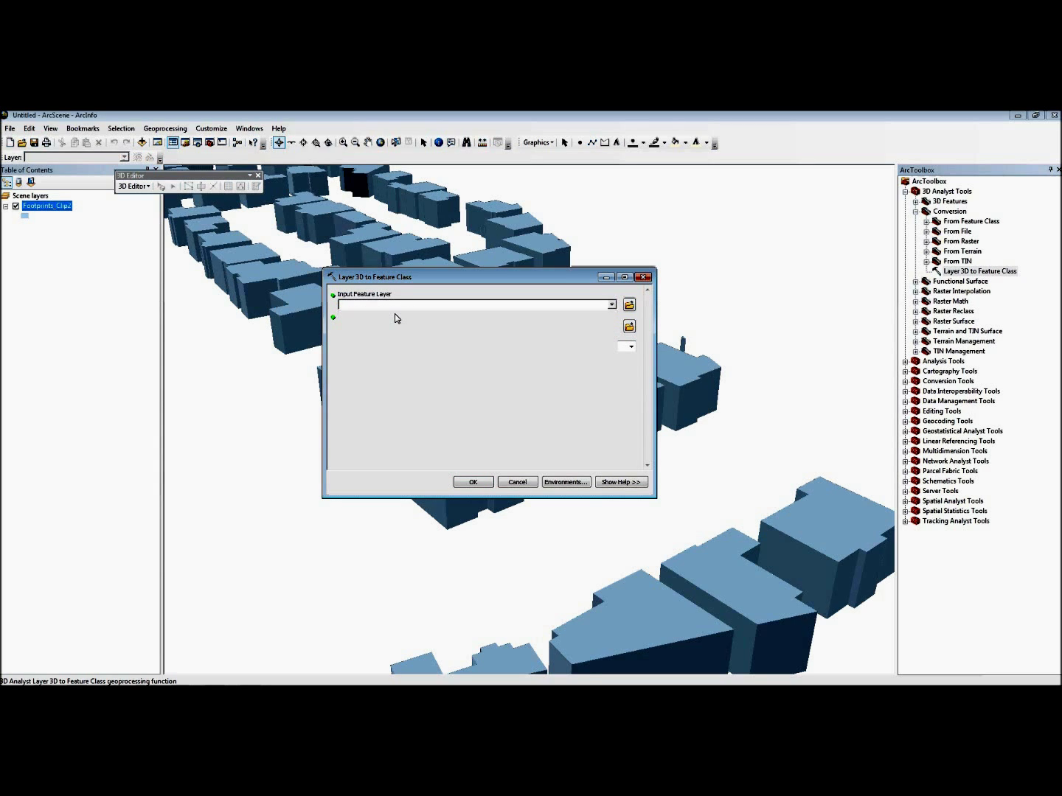
- Name the output Extruded_footprints.shp and run the conversion
click(629, 327)
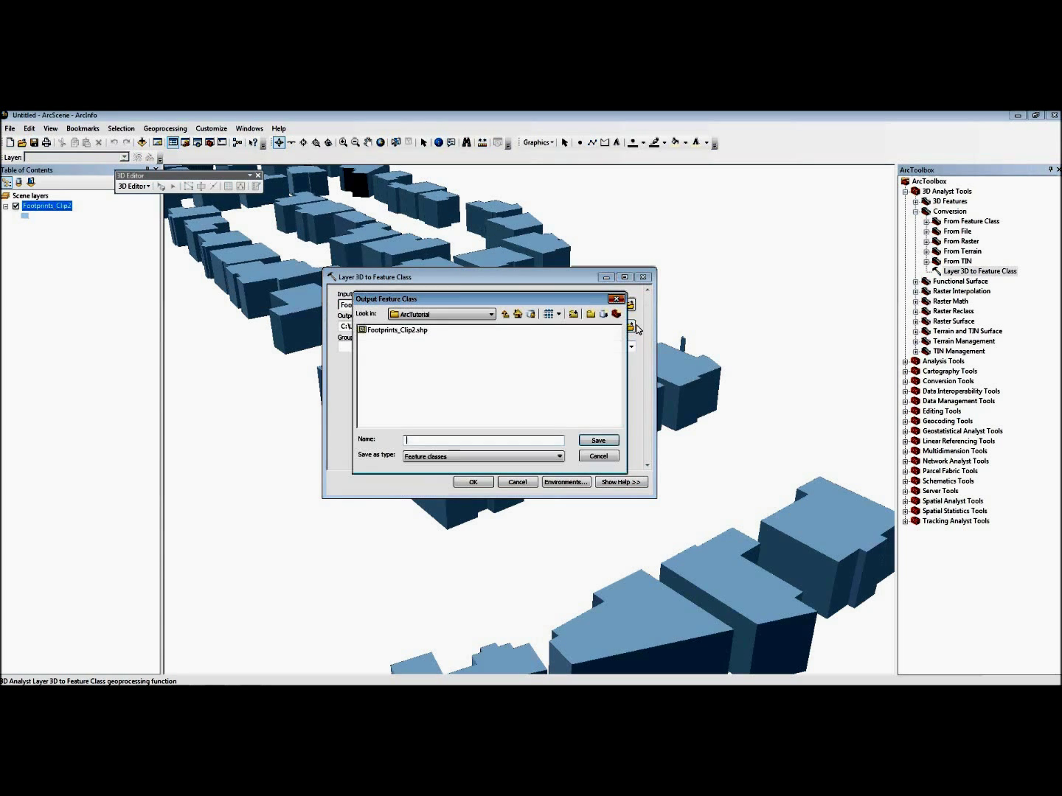
click(469, 441)
text(Ex)
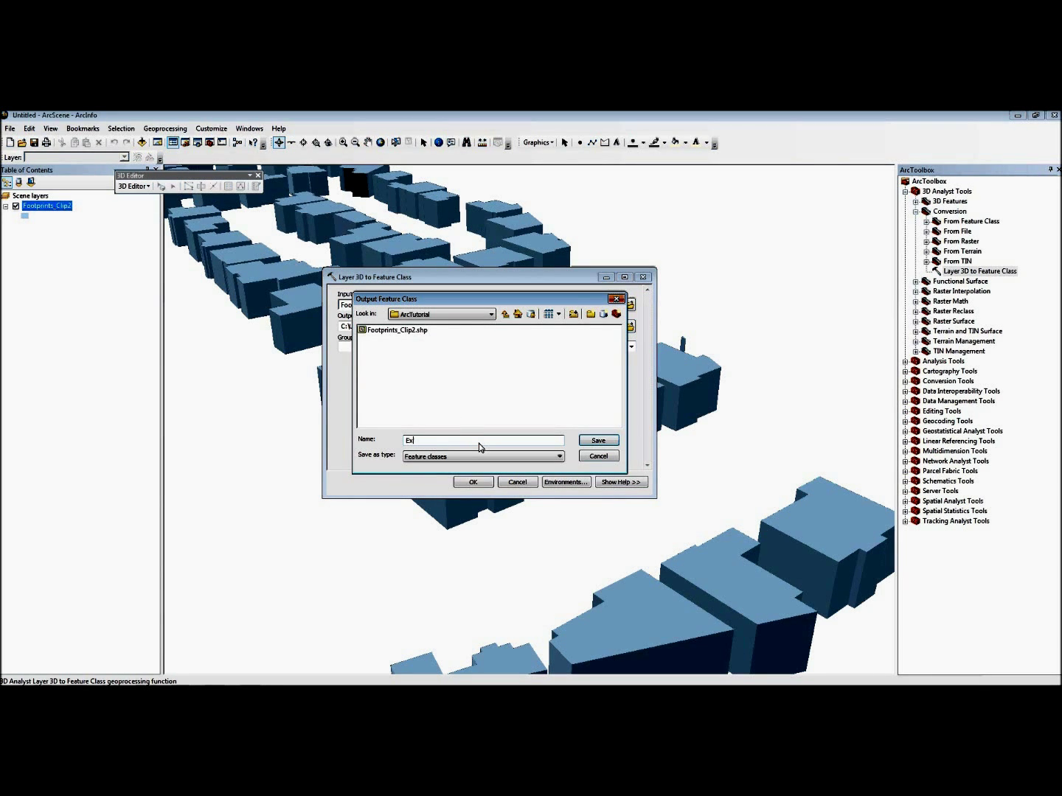
text(truded_footpr)
key(Return)
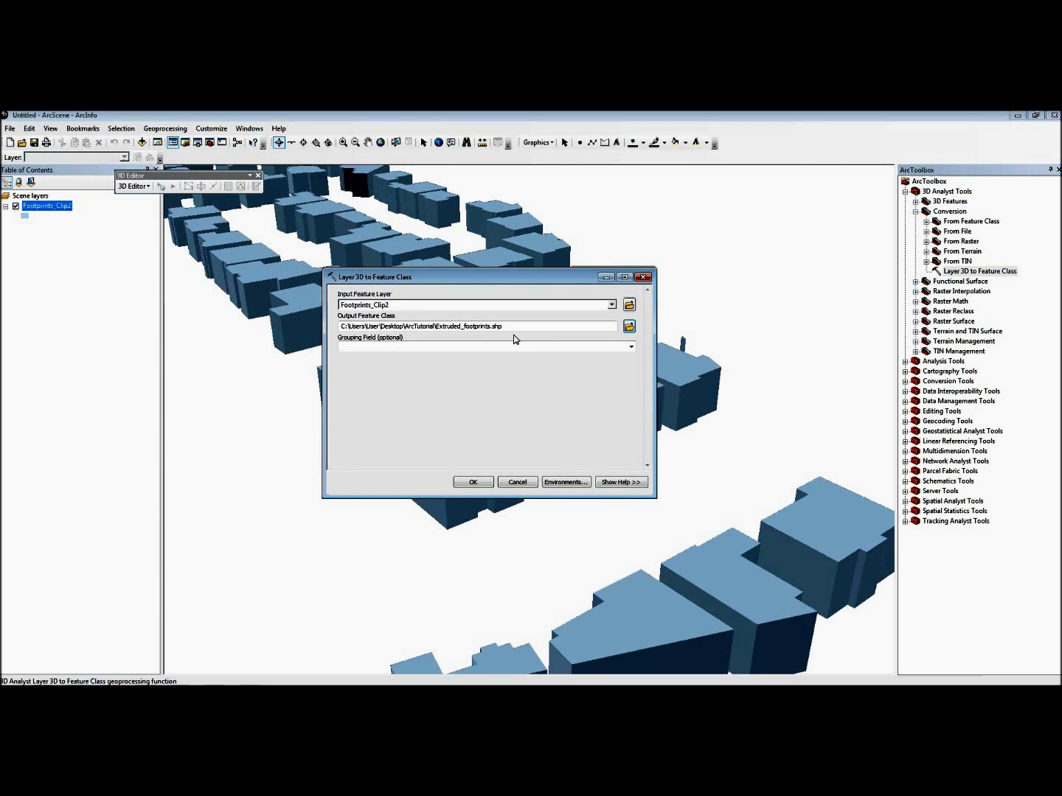
click(473, 481)
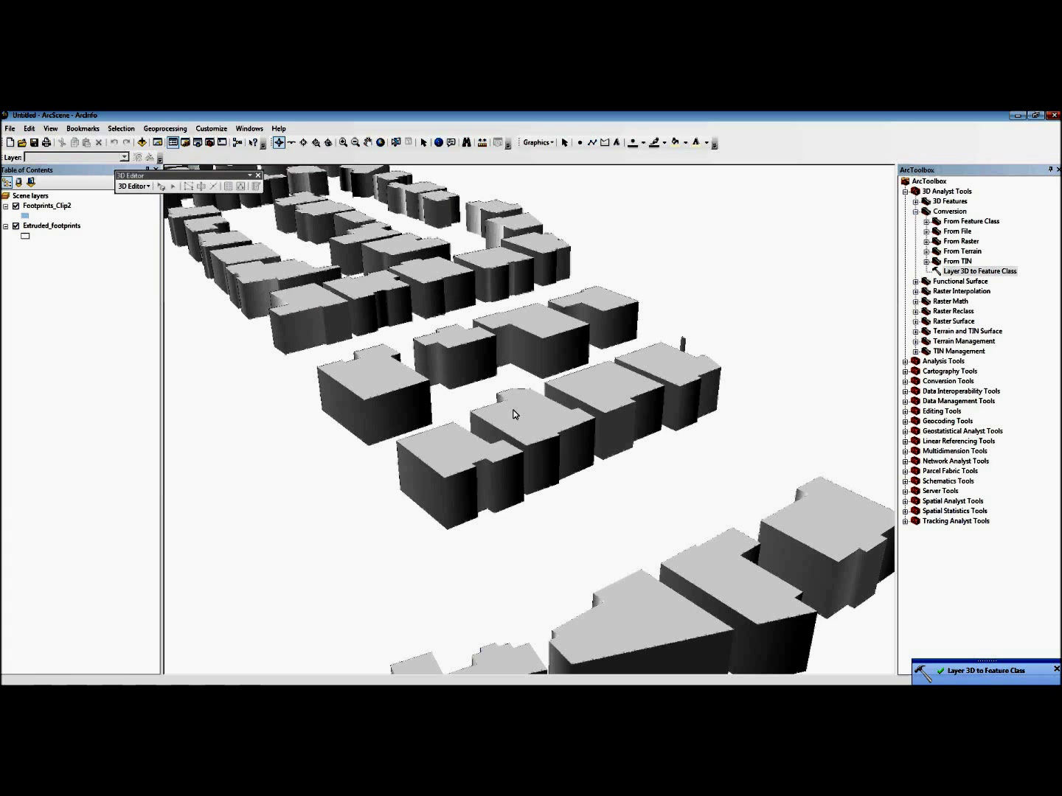
- Hide the Footprints_Clip2 layer and collapse the 3D Analyst toolsets
click(16, 207)
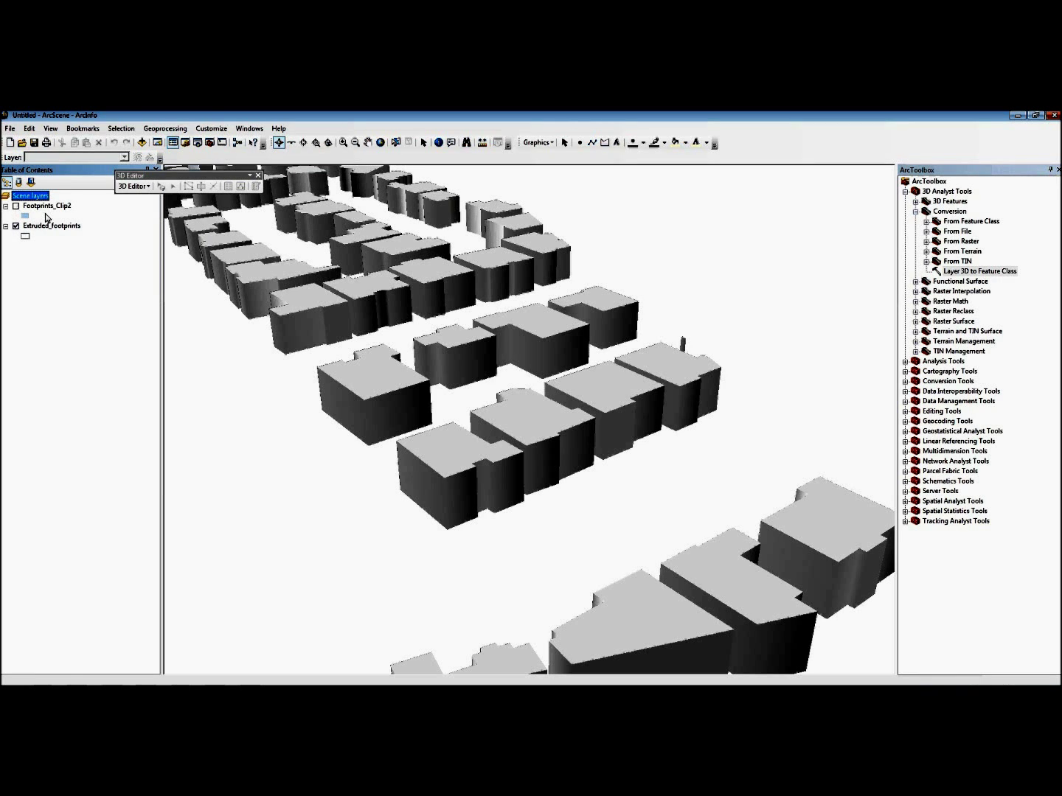
click(915, 212)
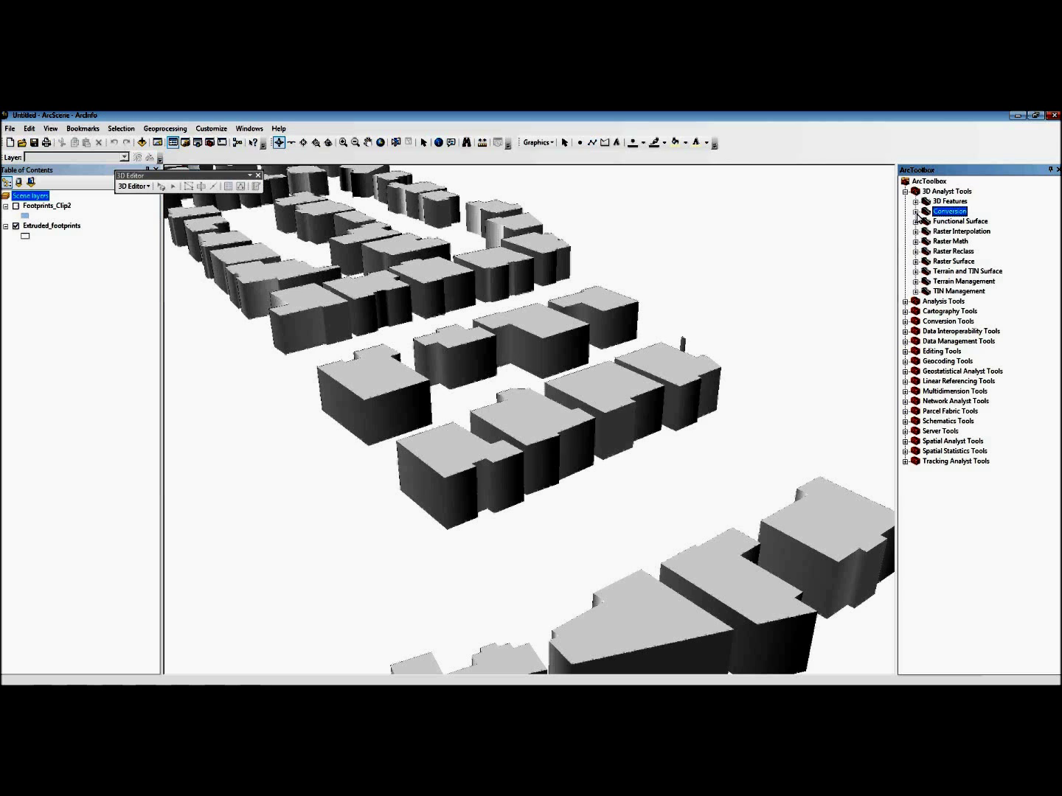
click(906, 192)
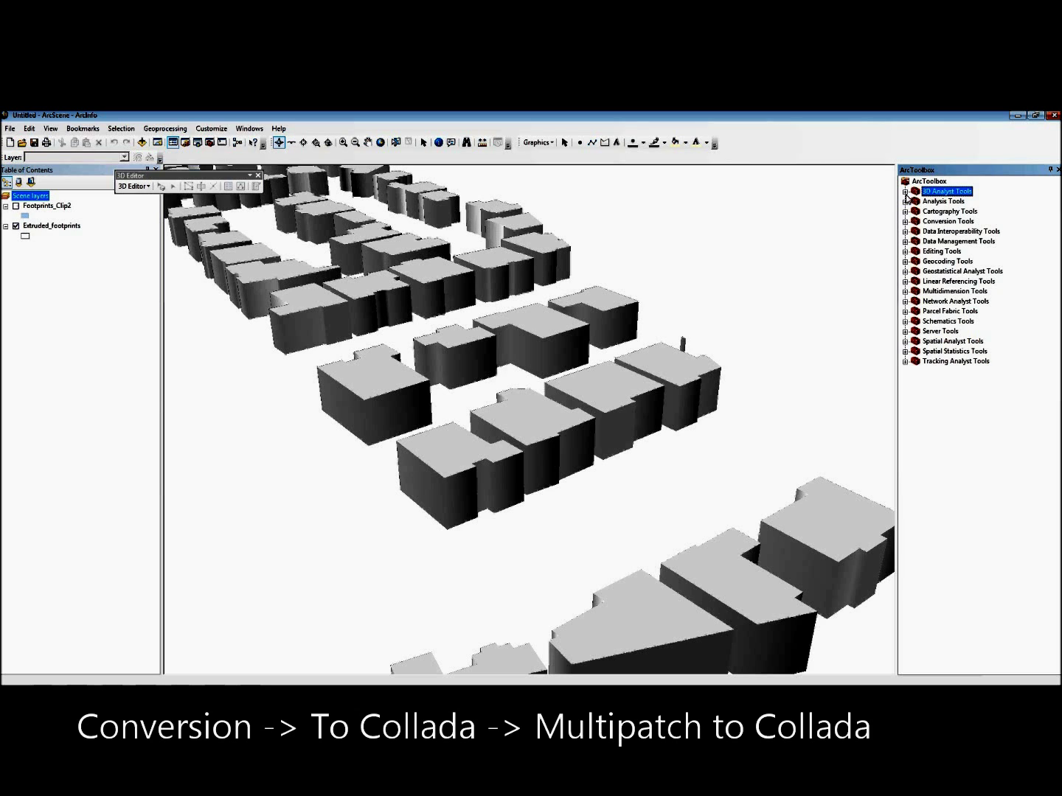
- Open Multipatch To Collada from Conversion Tools > To Collada
click(906, 221)
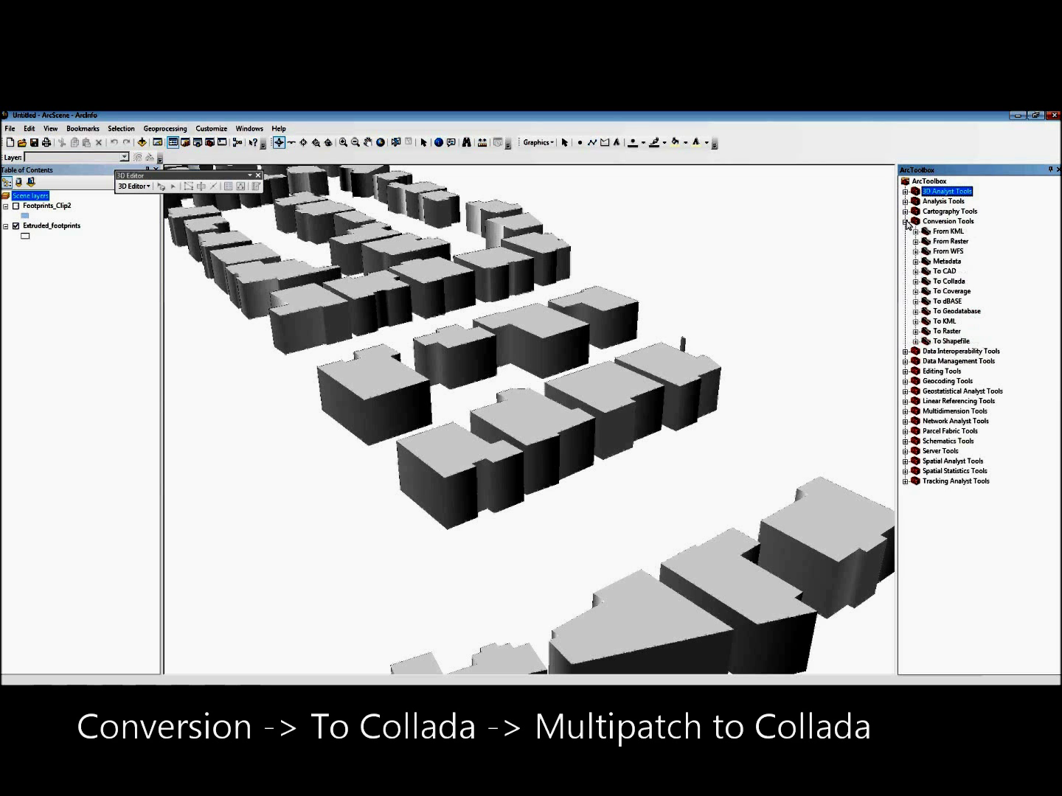
click(914, 281)
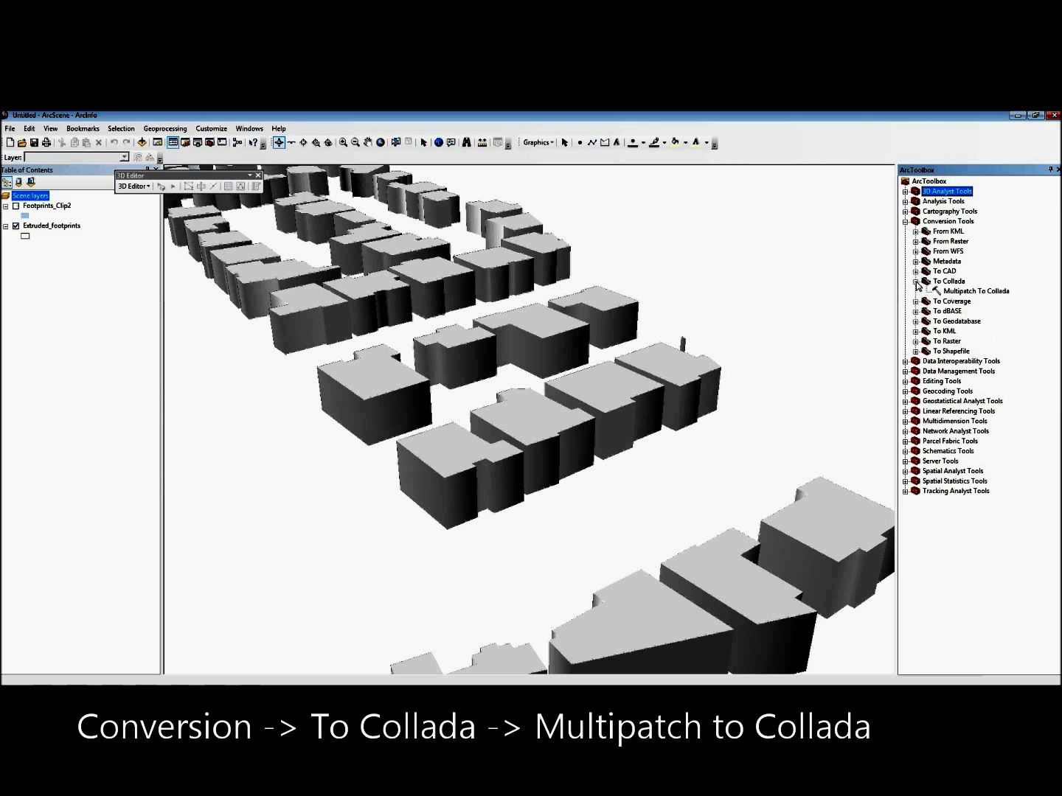
click(968, 293)
double_click(968, 292)
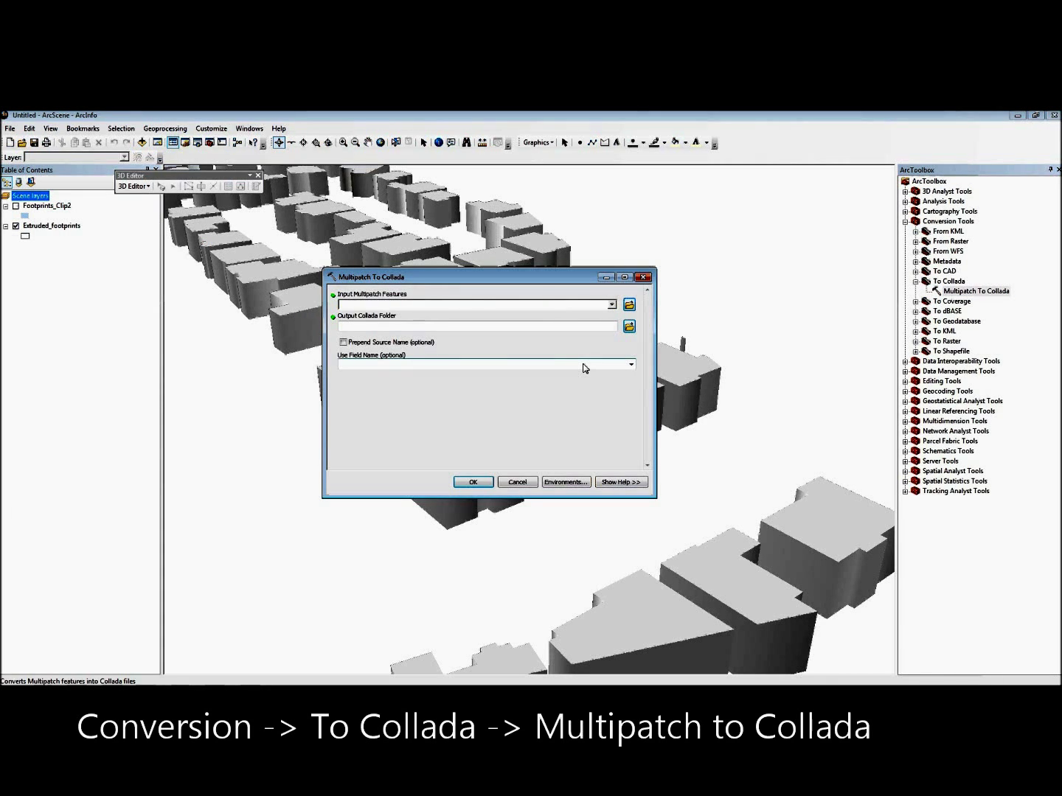
- Set Extruded_footprints as input and create a new 'Collada files' output folder
click(611, 305)
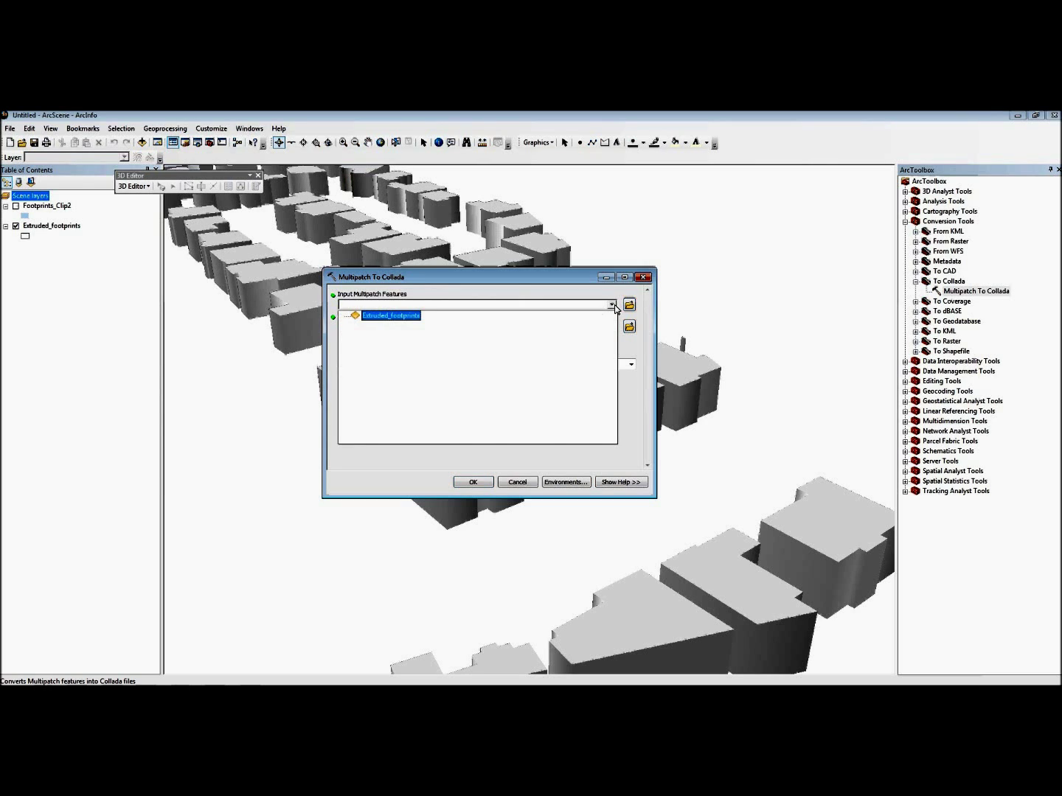
click(411, 321)
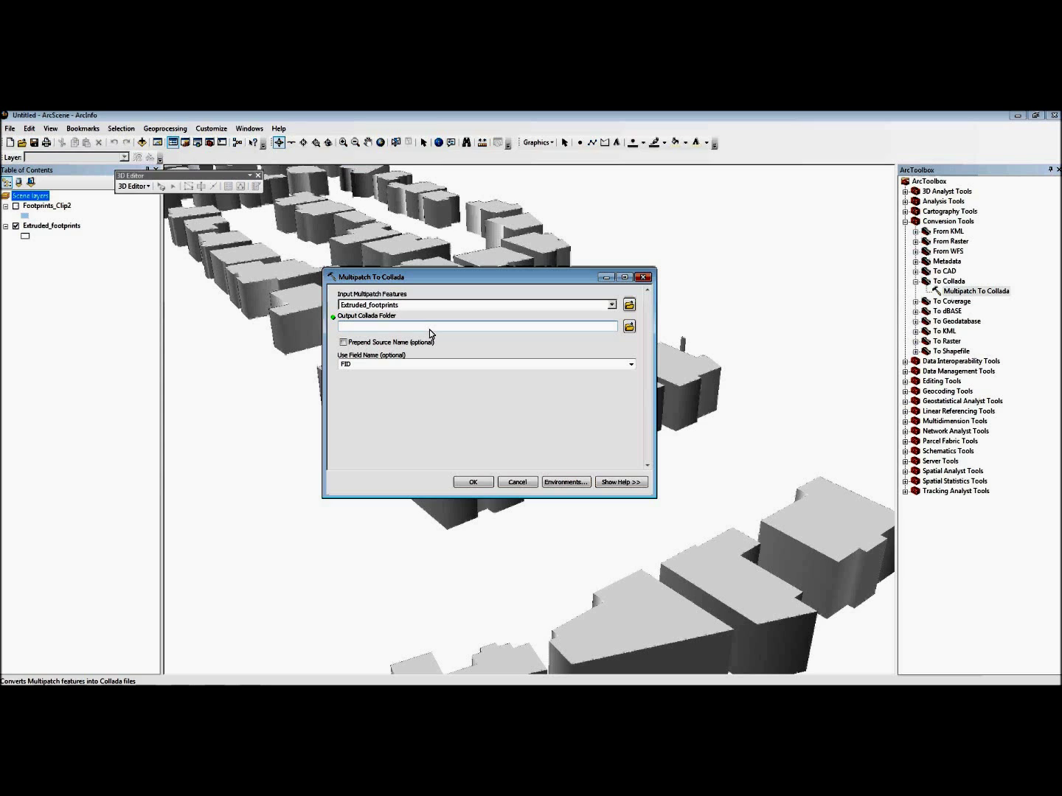
click(629, 327)
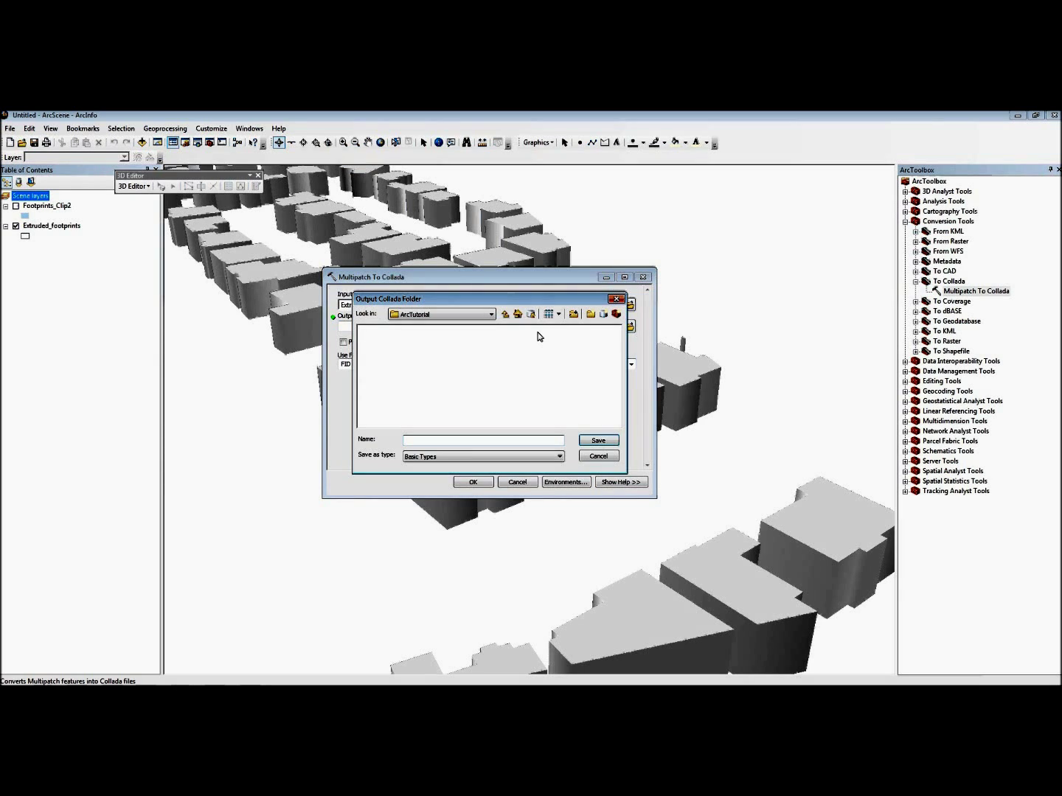
click(574, 317)
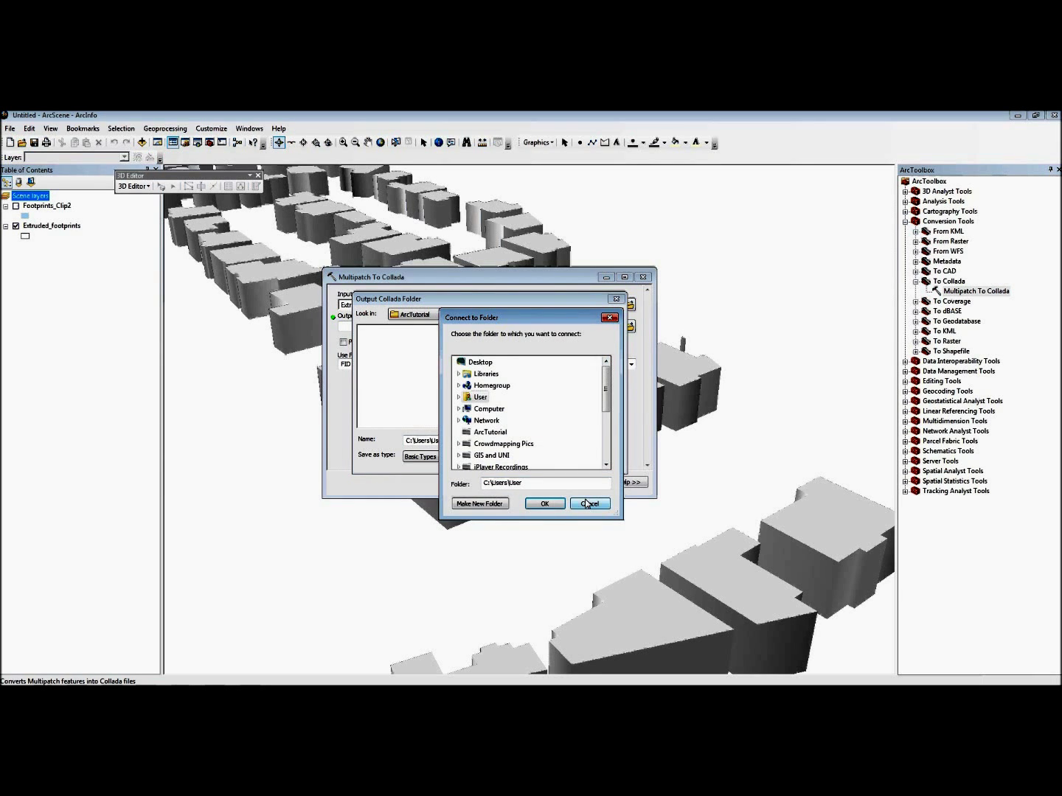
click(544, 503)
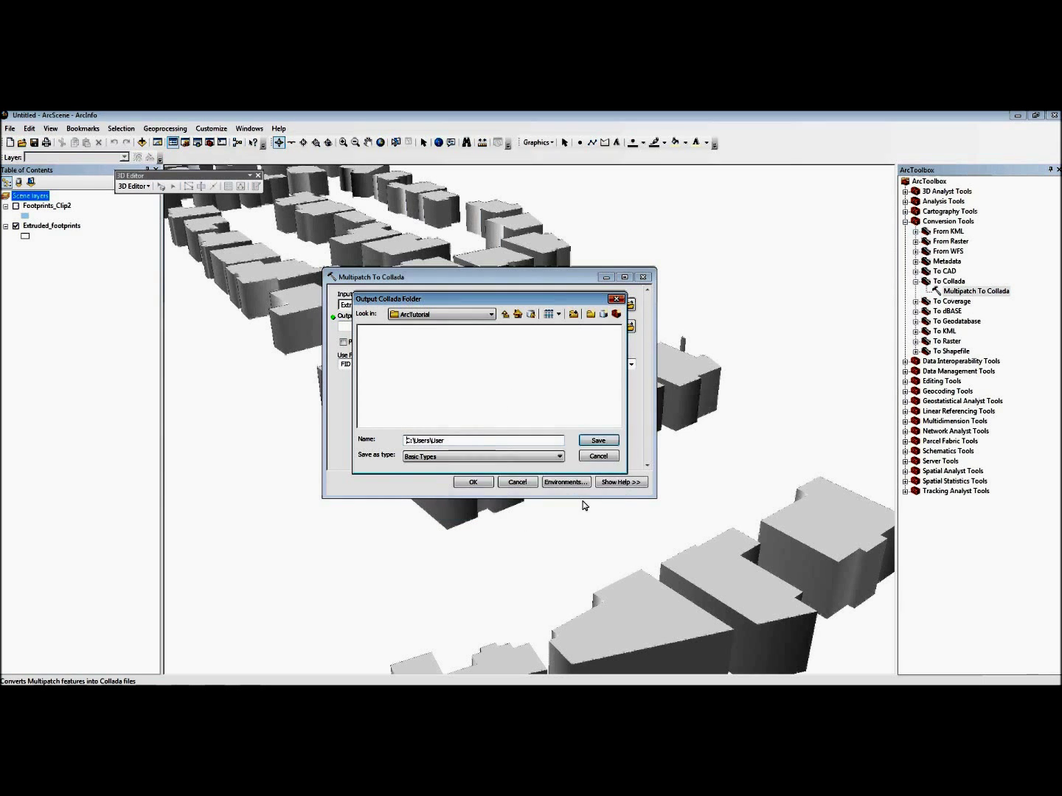
click(591, 315)
text(Col)
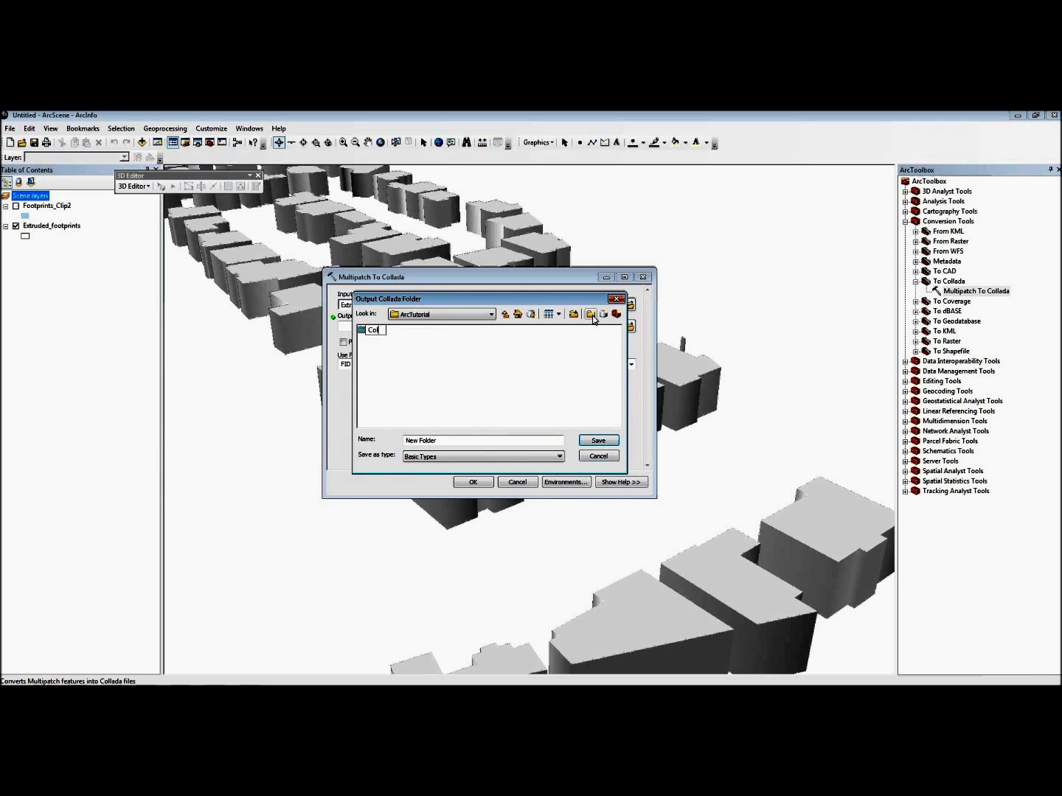
text(lada files)
key(Return)
- Export to the Collada files folder, then identify one building (FID 115)
click(402, 334)
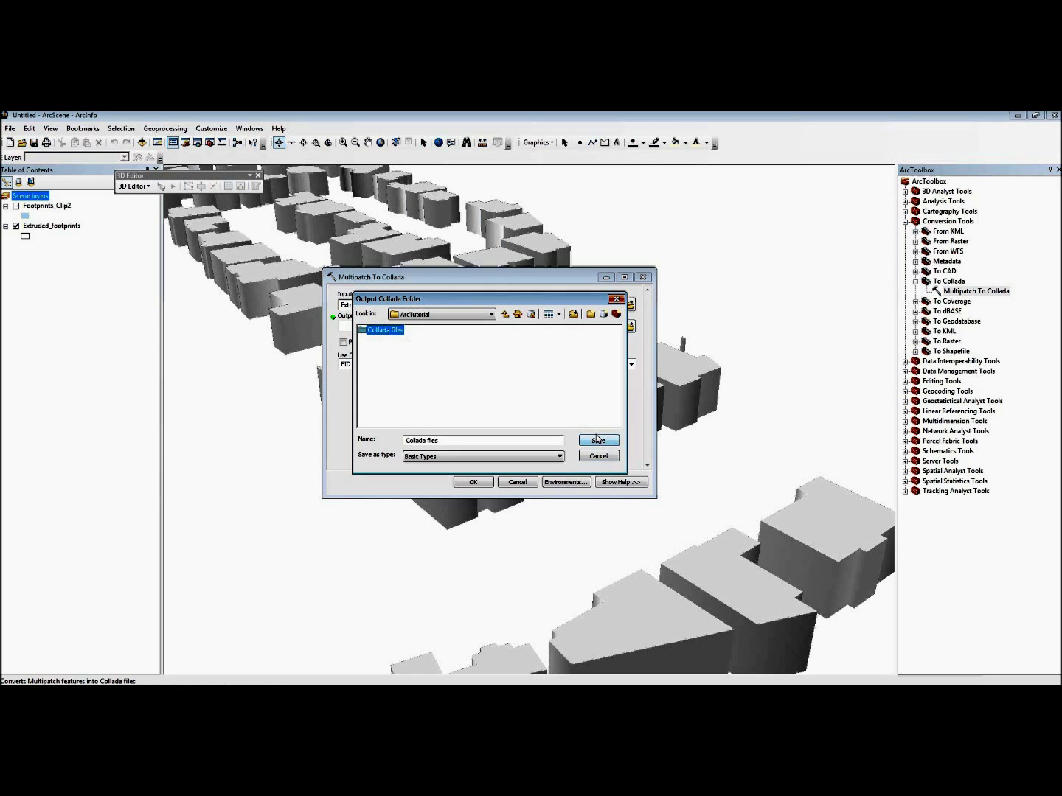
click(597, 440)
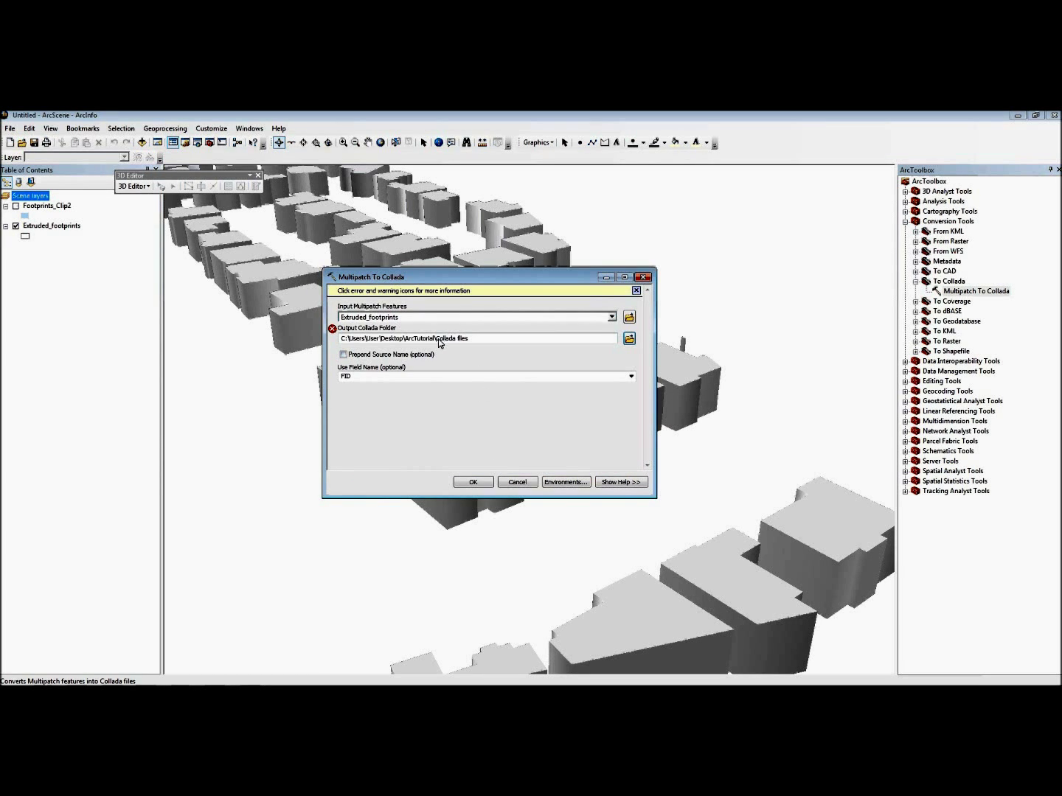
click(332, 329)
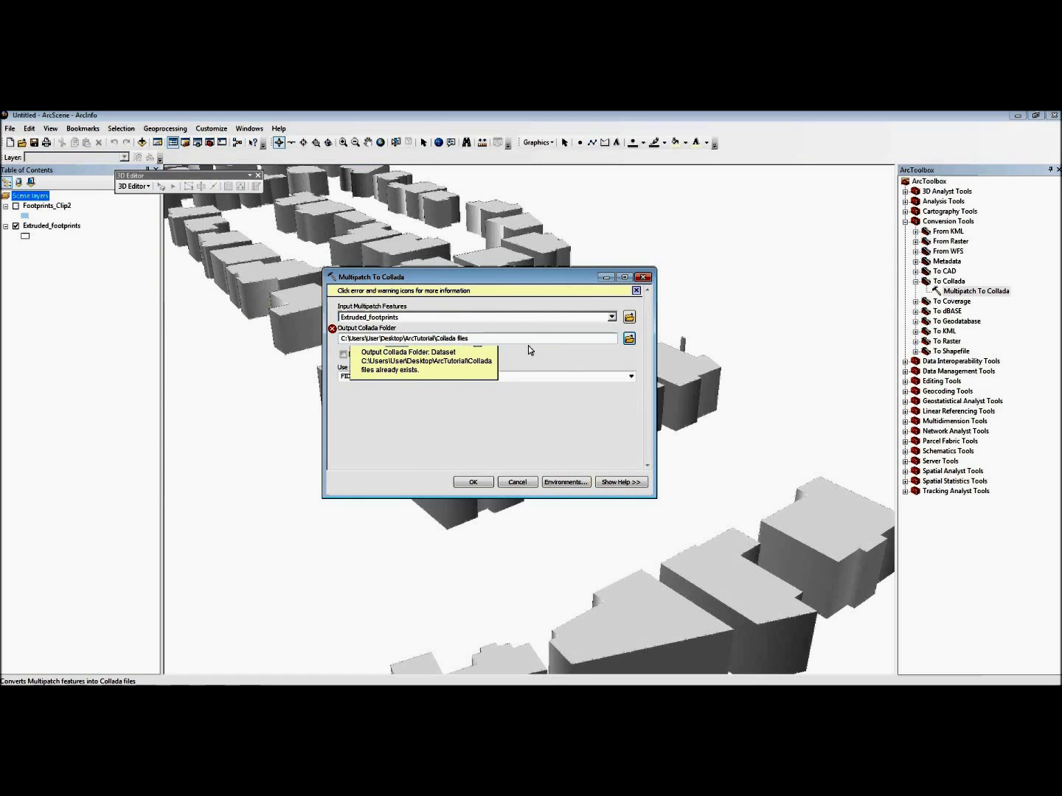
key(Return)
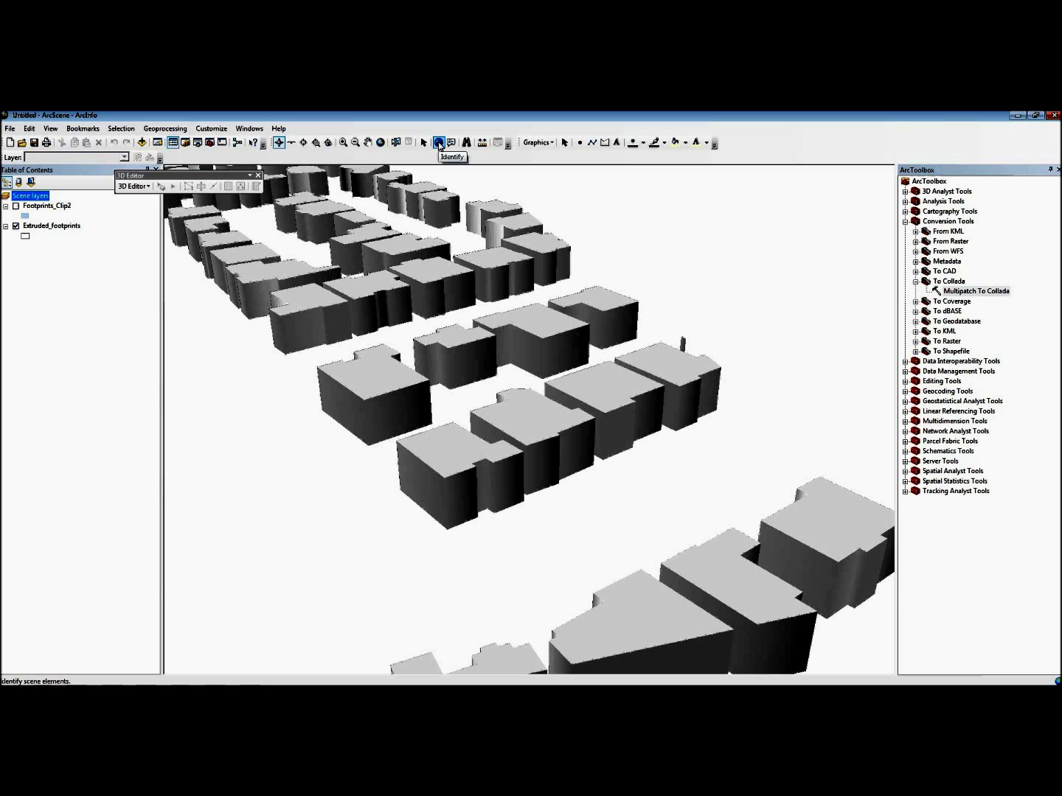
click(438, 143)
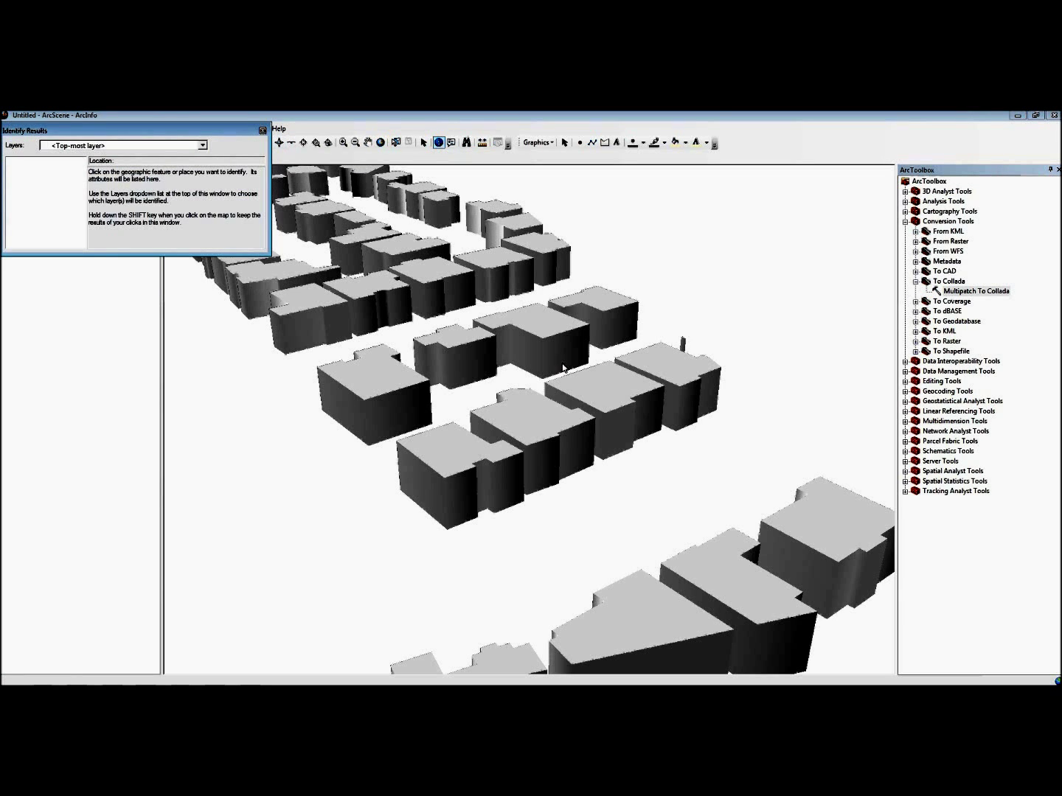
click(542, 434)
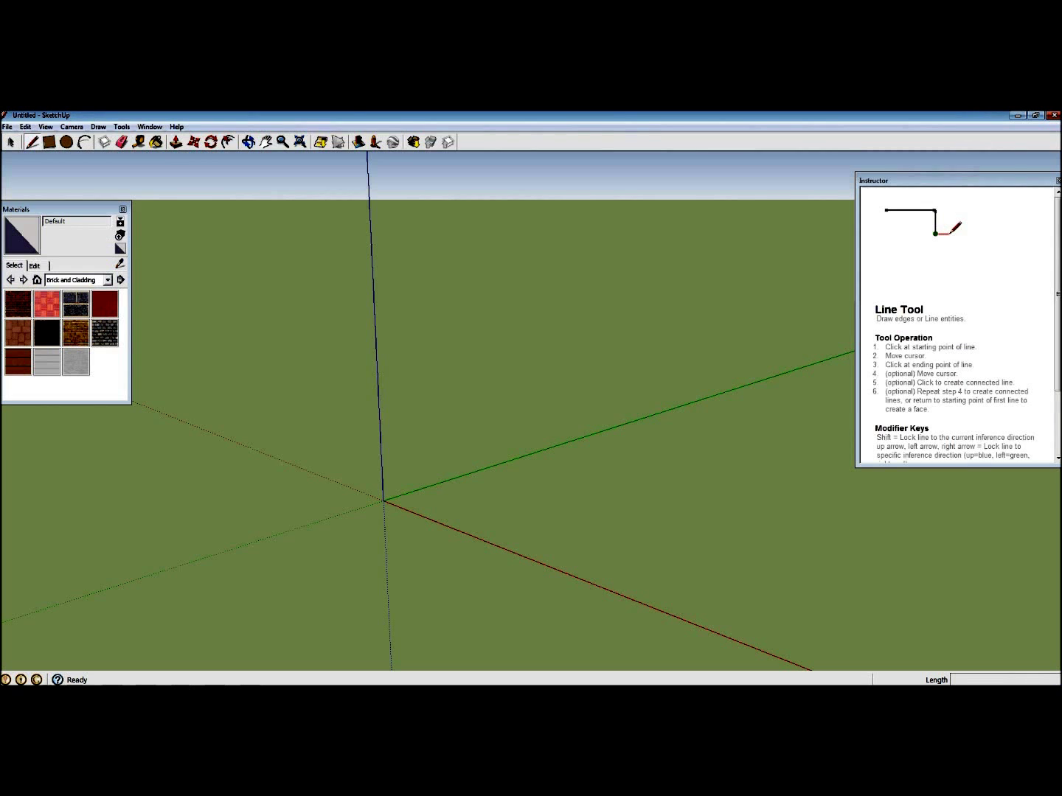
- Import a building .dae file from Desktop > ArcTutorial > Colladafiles
scroll(352, 560, up, 5)
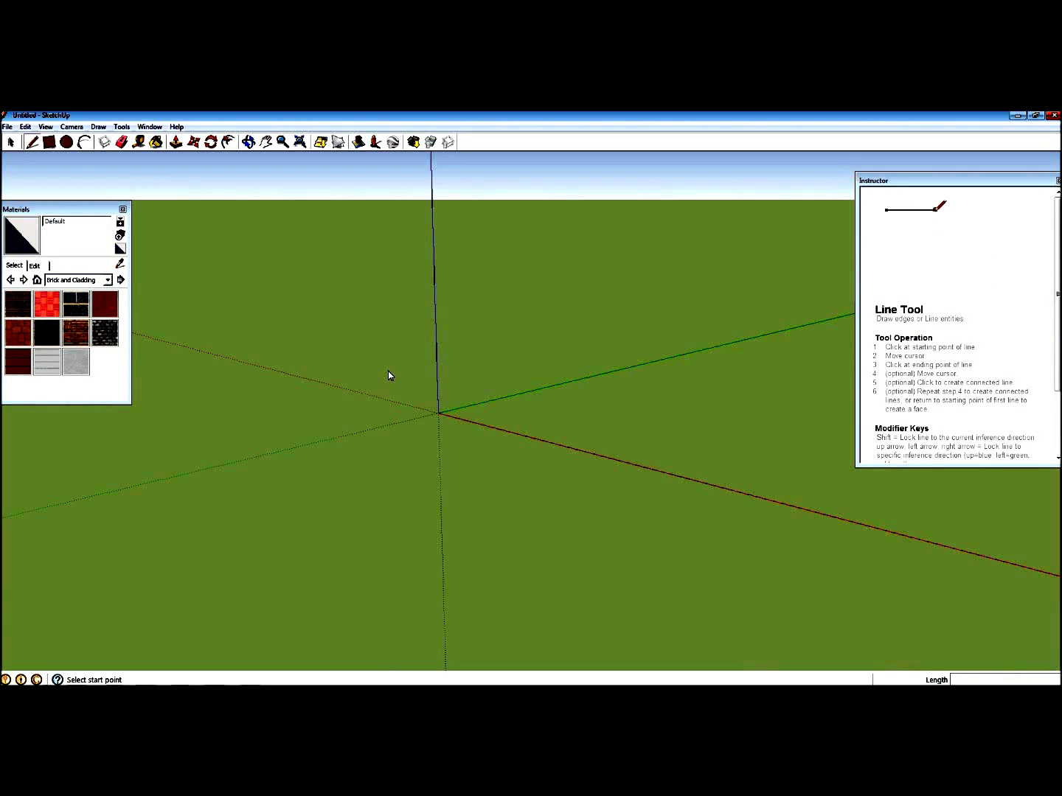
click(7, 127)
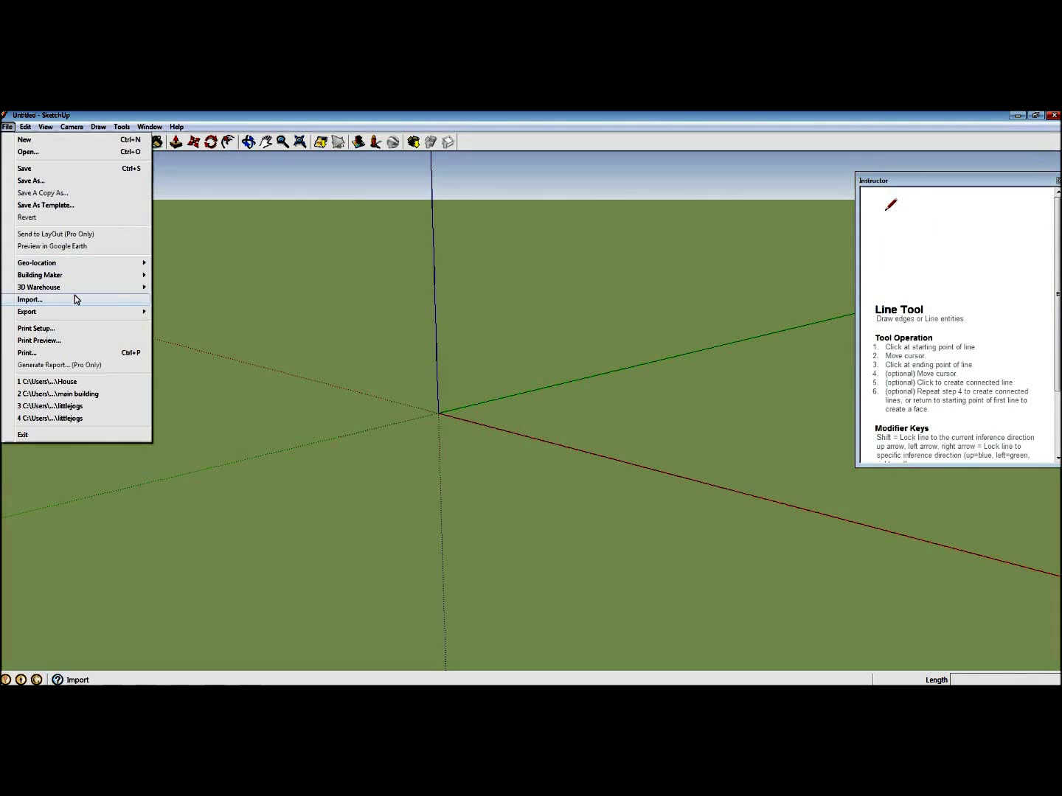
click(74, 299)
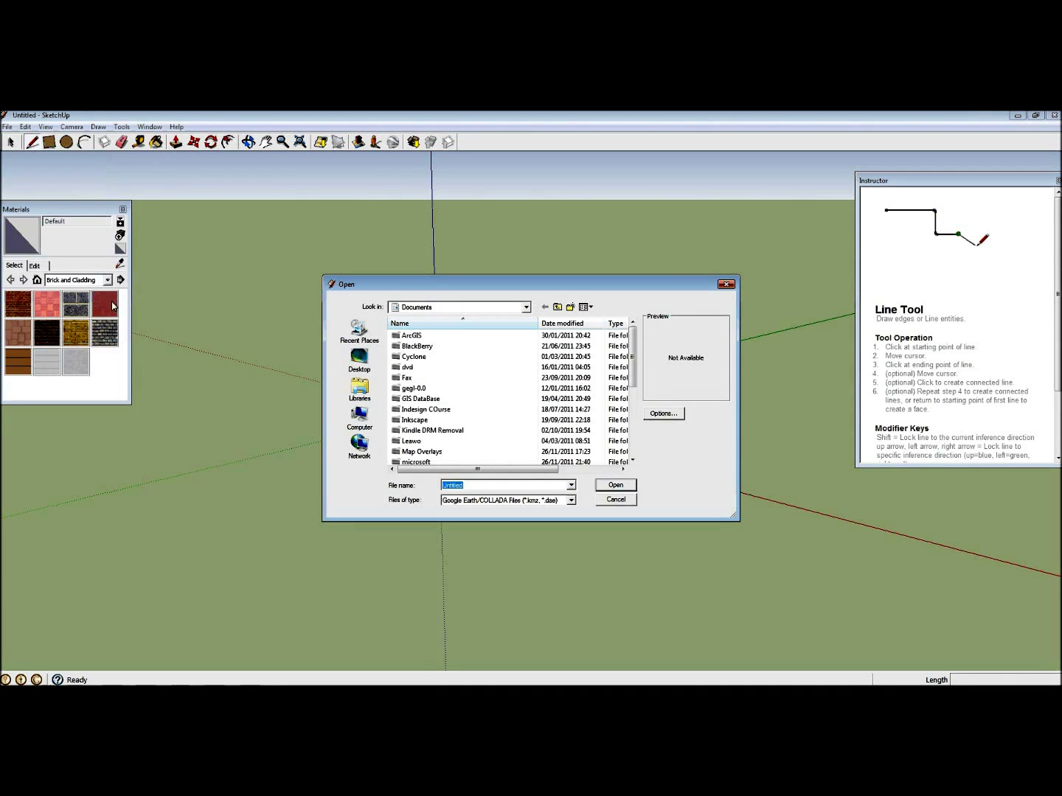
click(372, 360)
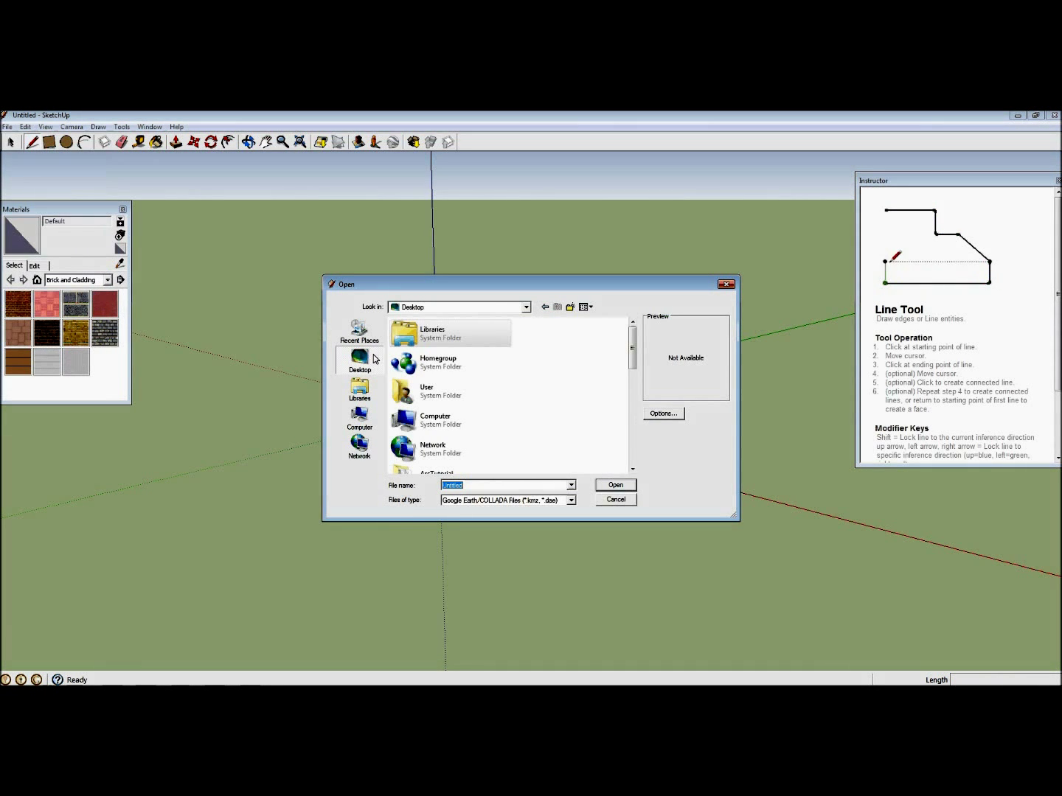
scroll(445, 375, down, 1)
double_click(445, 376)
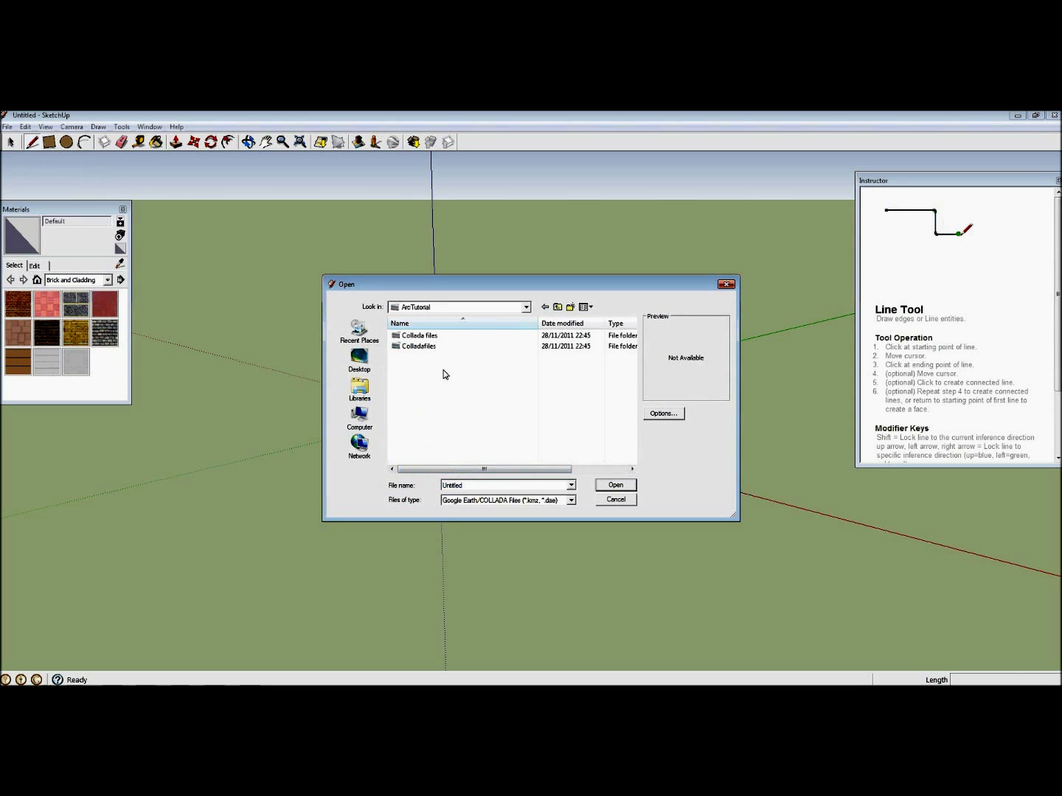
double_click(429, 346)
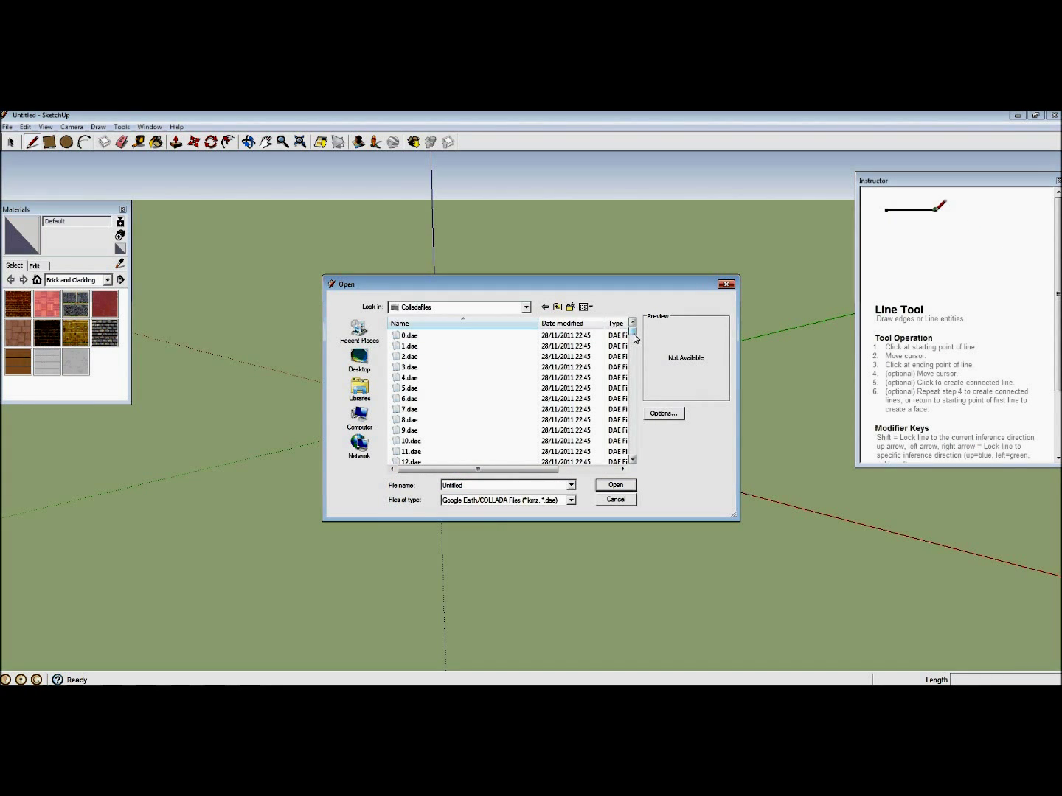
drag(634, 338, 633, 381)
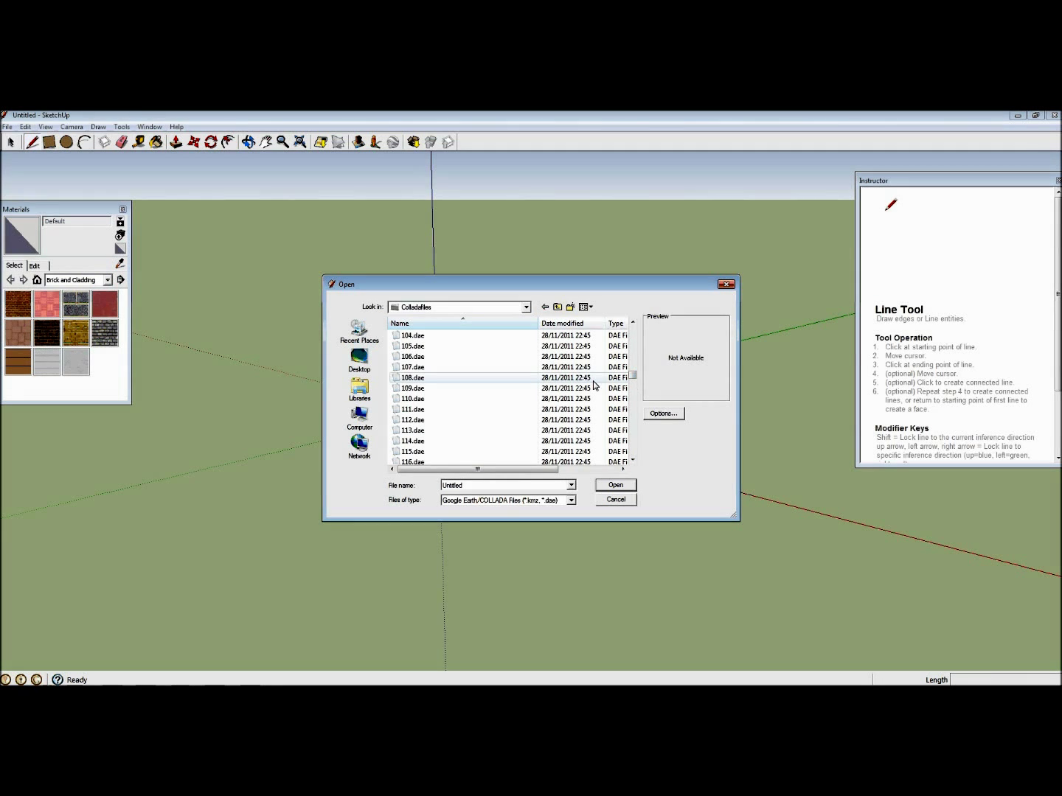
double_click(462, 446)
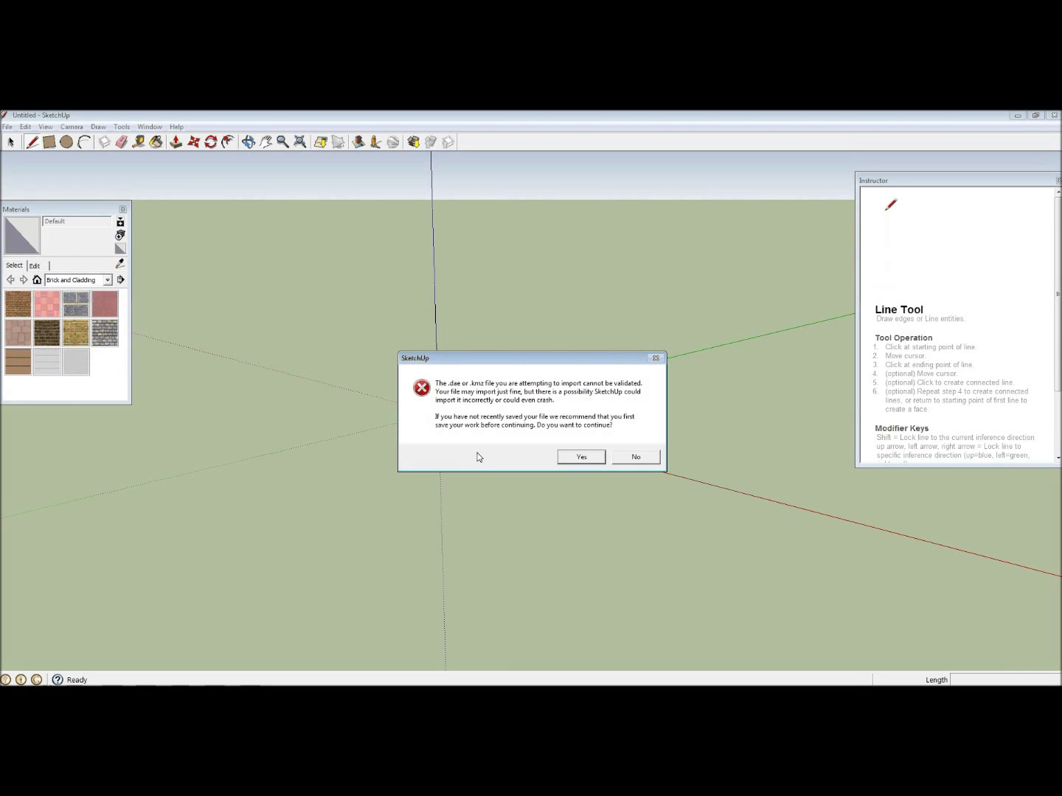
- Accept the validation warning and orbit to view the building's roof from above
key(Return)
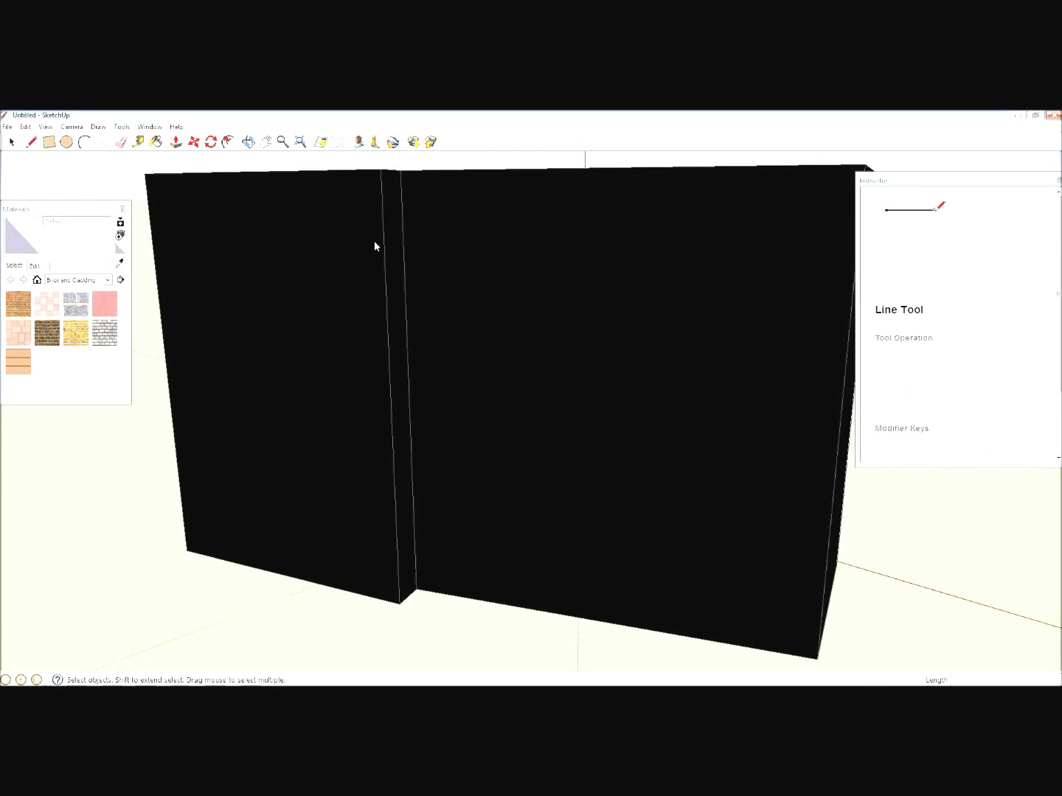
click(250, 141)
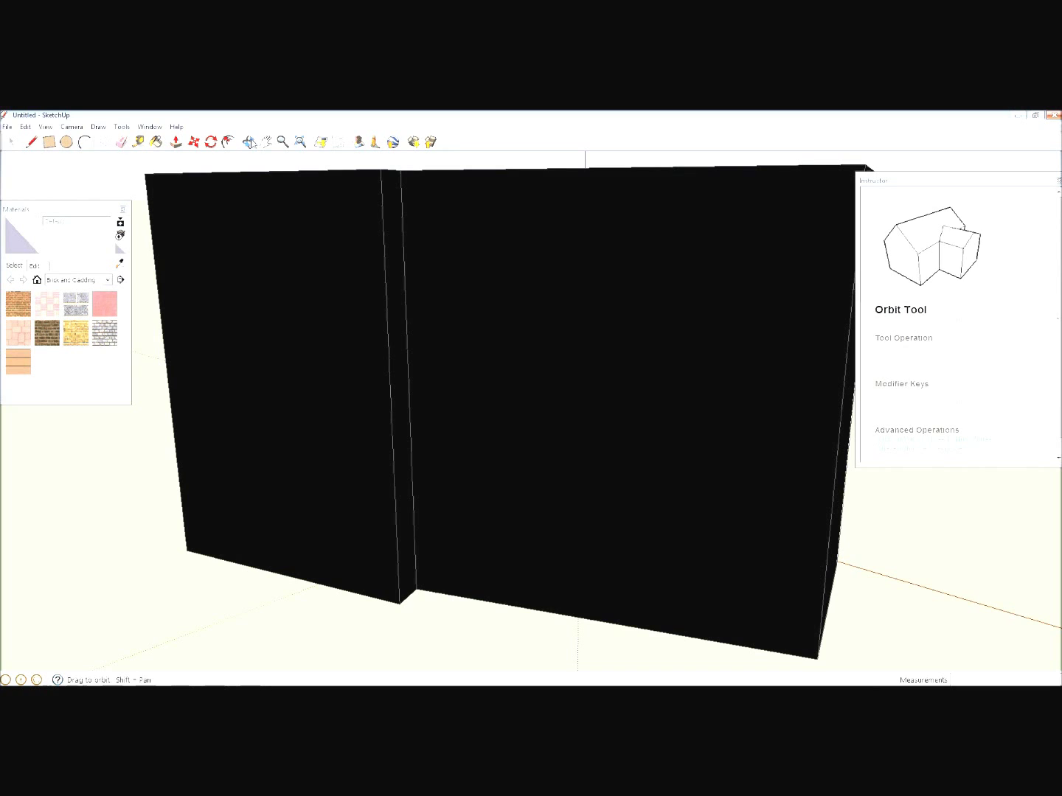
drag(487, 302, 489, 303)
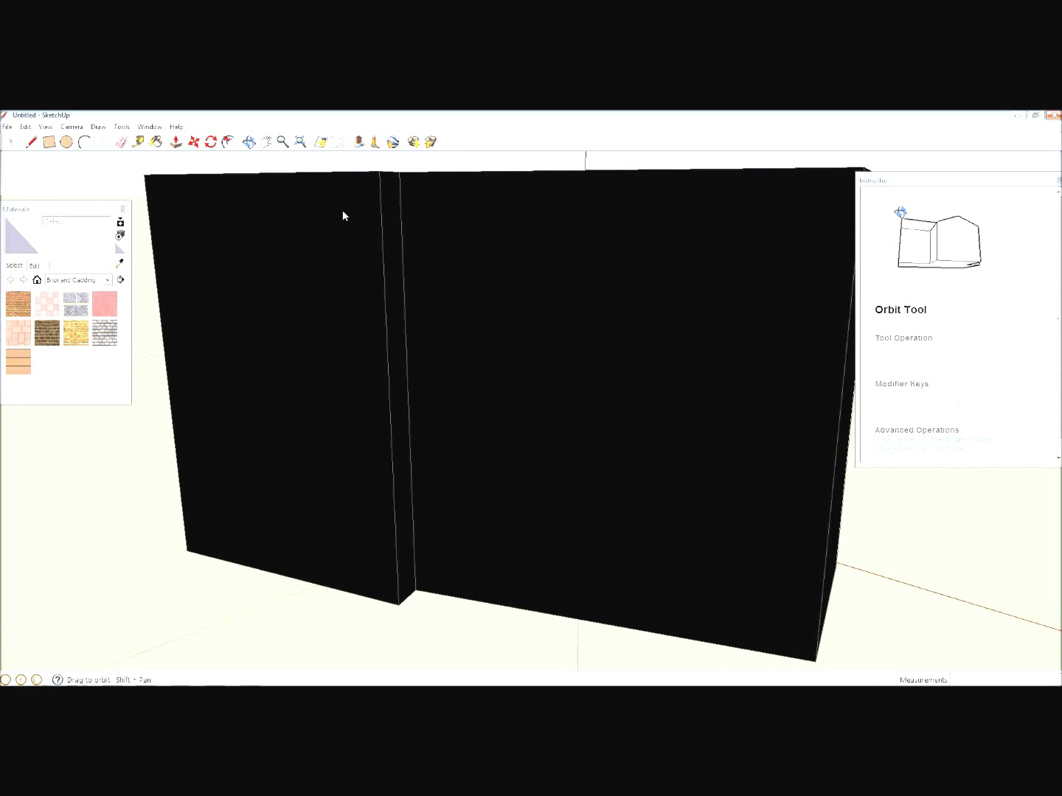
drag(415, 312, 529, 360)
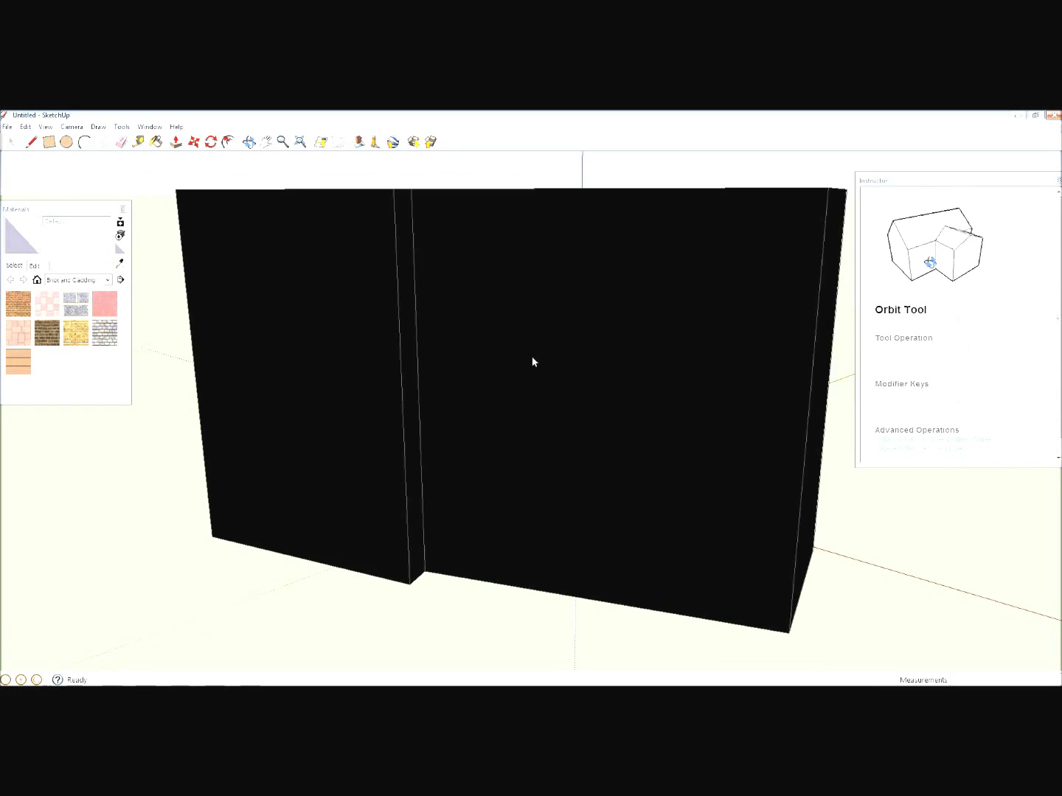
scroll(529, 362, down, 3)
scroll(529, 362, down, 3)
drag(578, 303, 571, 394)
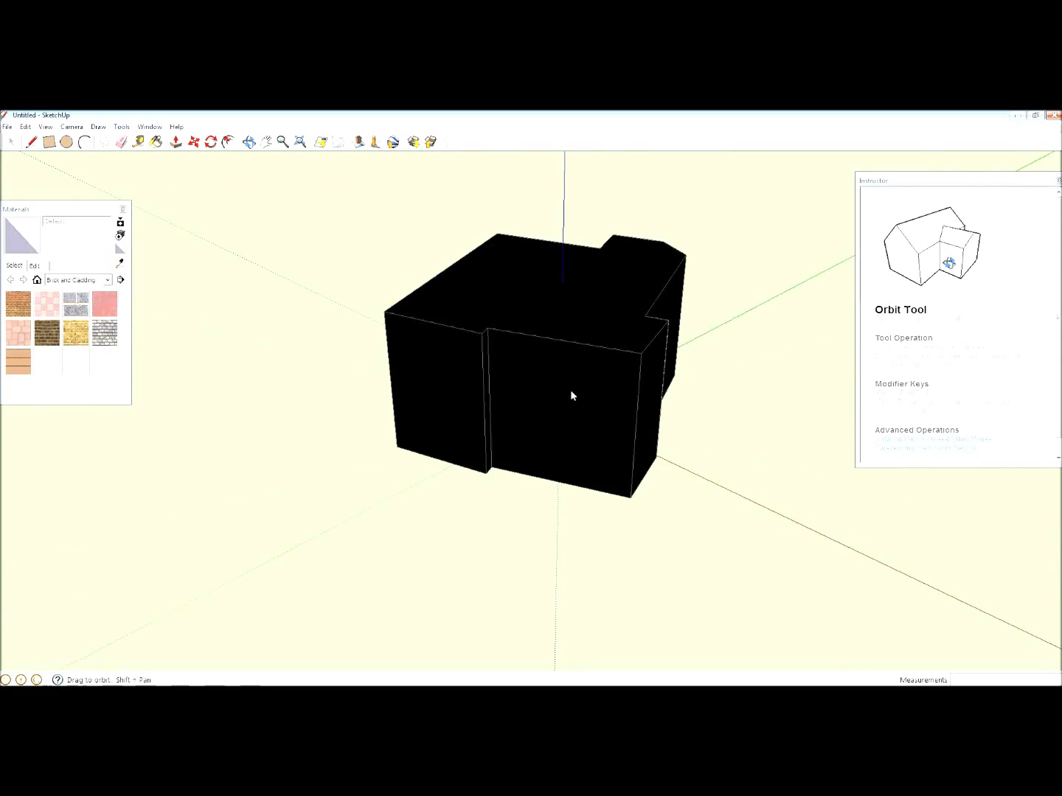
scroll(572, 395, up, 2)
drag(455, 443, 571, 372)
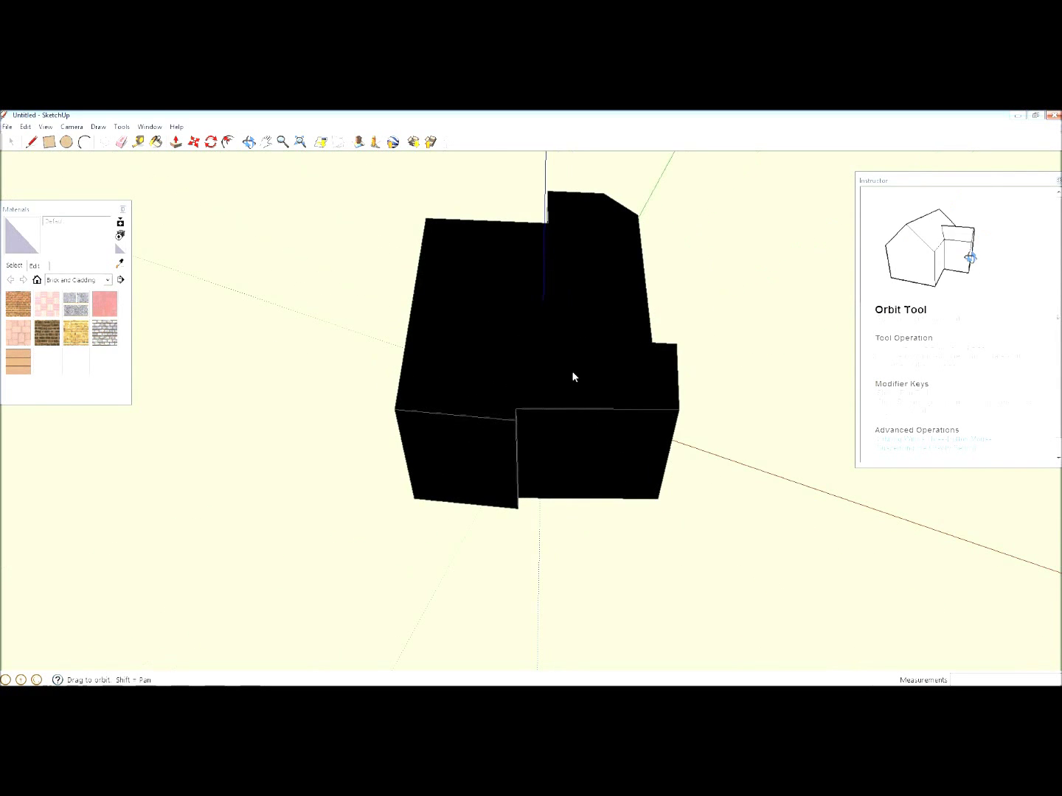
- Undo a misaligned rectangle and realign the axes to the roof corner and edges
click(54, 147)
click(426, 219)
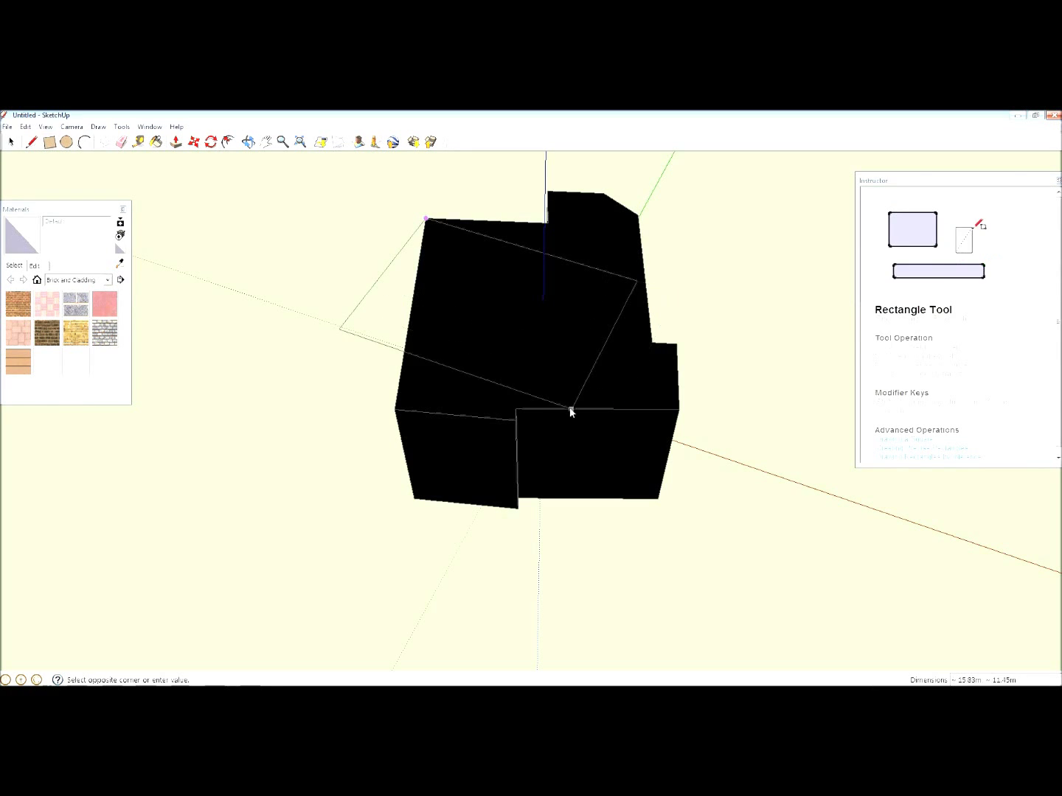
click(534, 303)
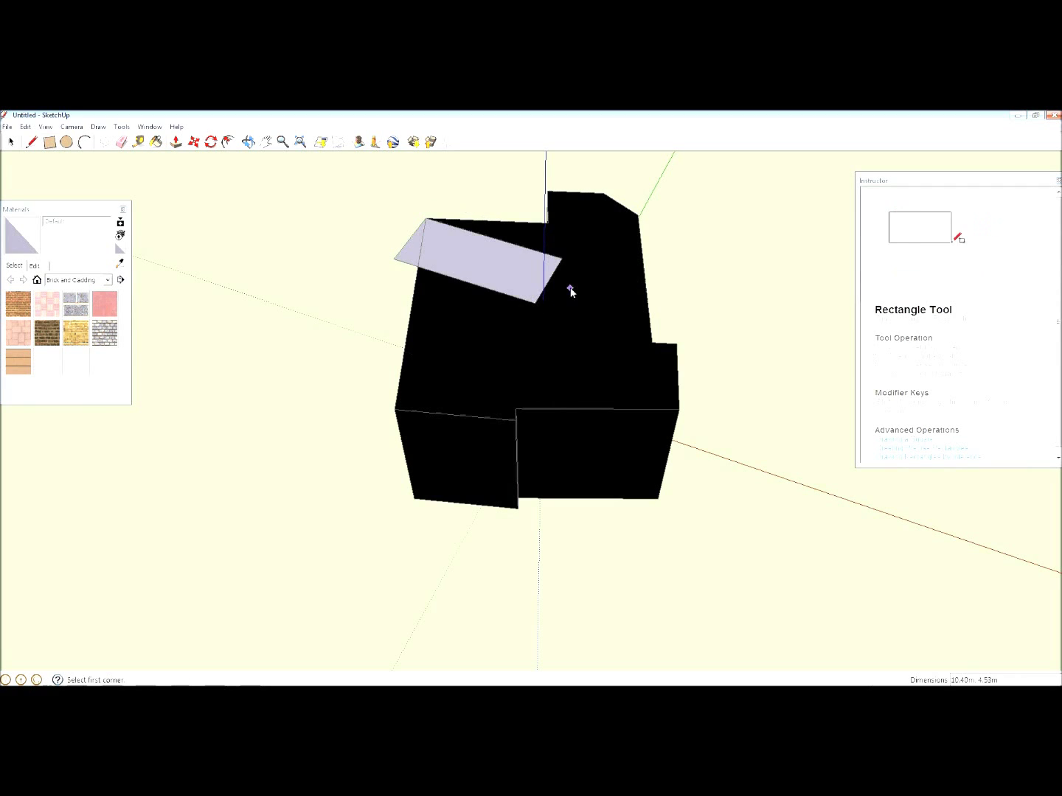
key(ctrl+z)
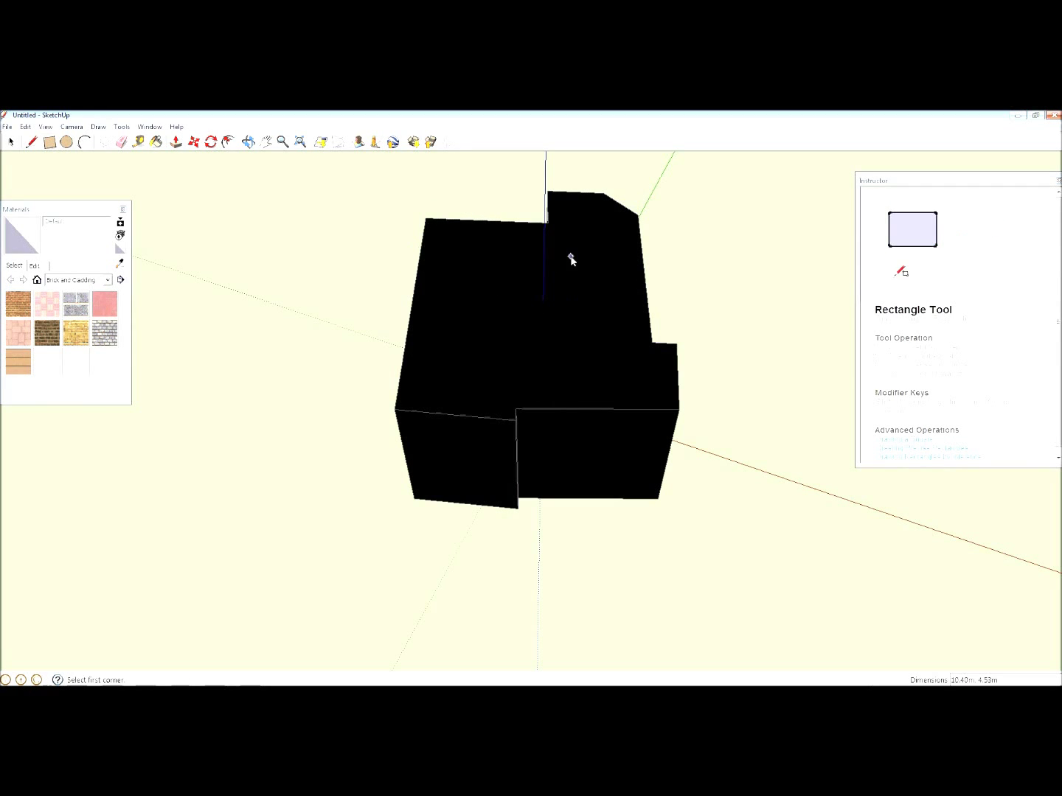
click(122, 126)
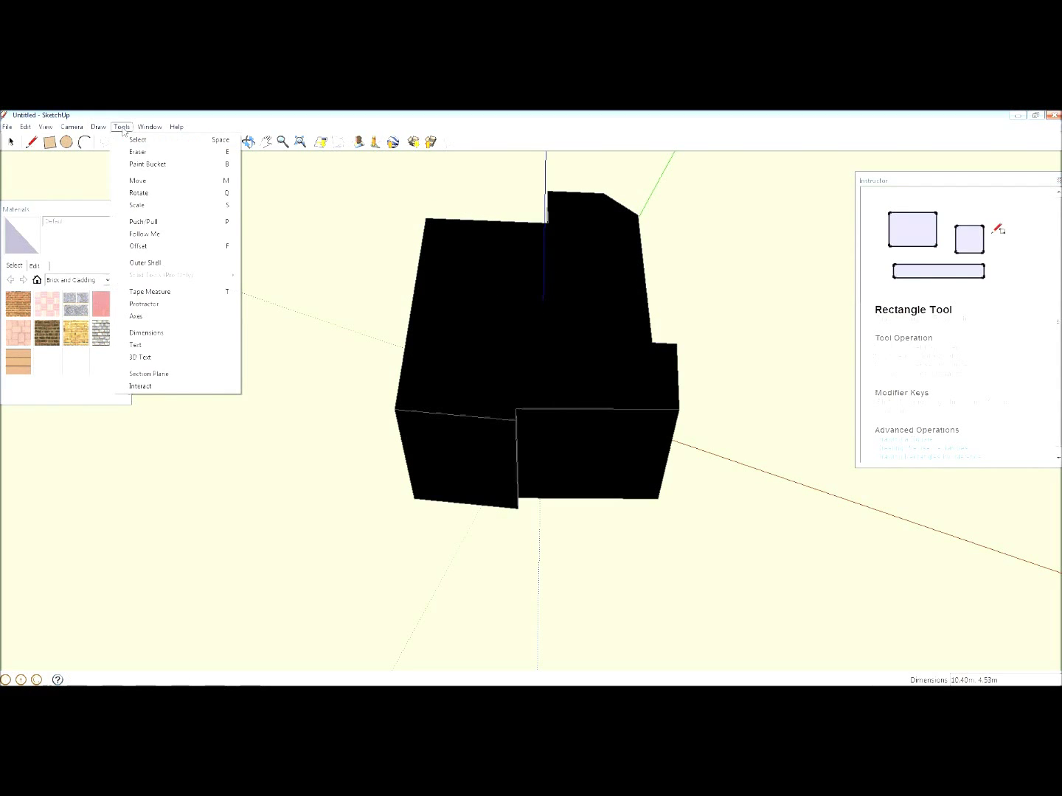
click(141, 315)
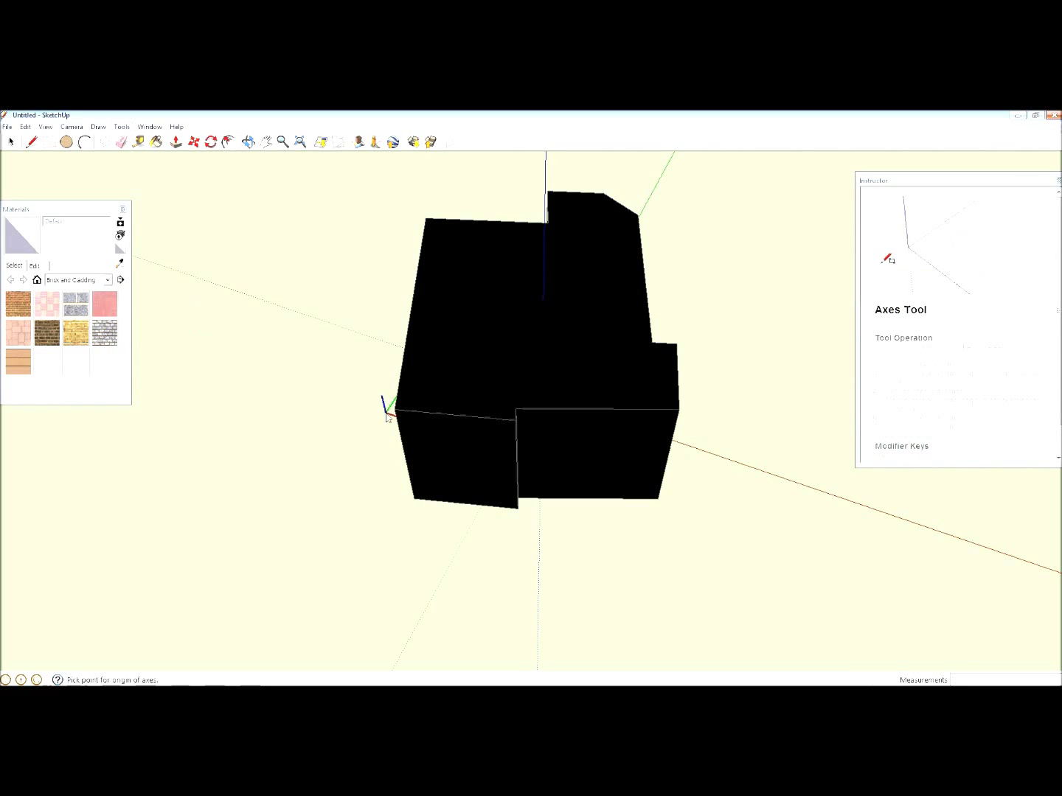
click(425, 218)
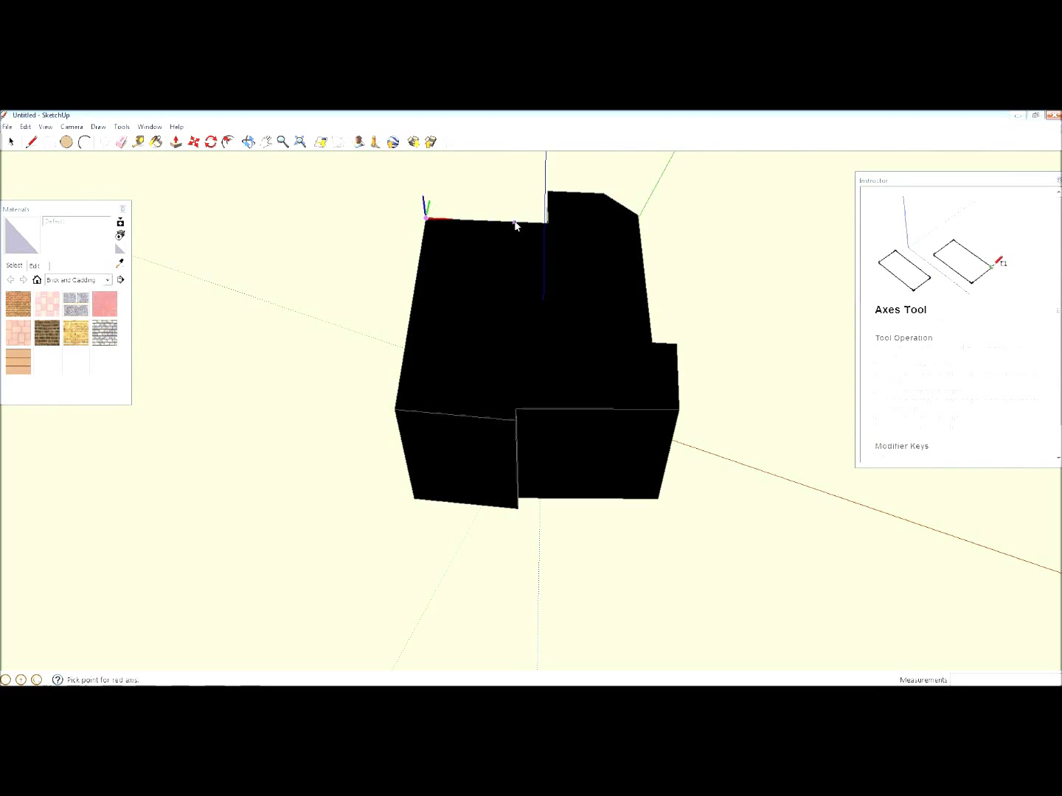
click(513, 222)
click(416, 294)
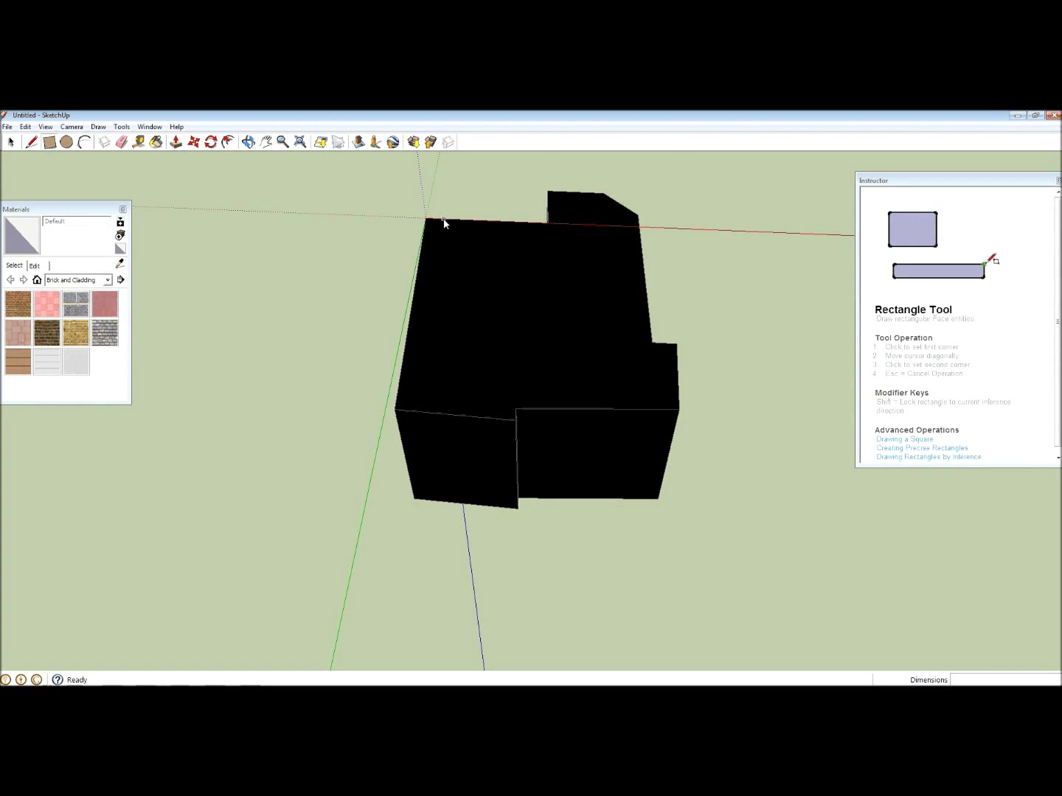
- Trace rectangles over the left, middle, small right and raised rear roof sections, then select the black walls
click(433, 221)
click(516, 422)
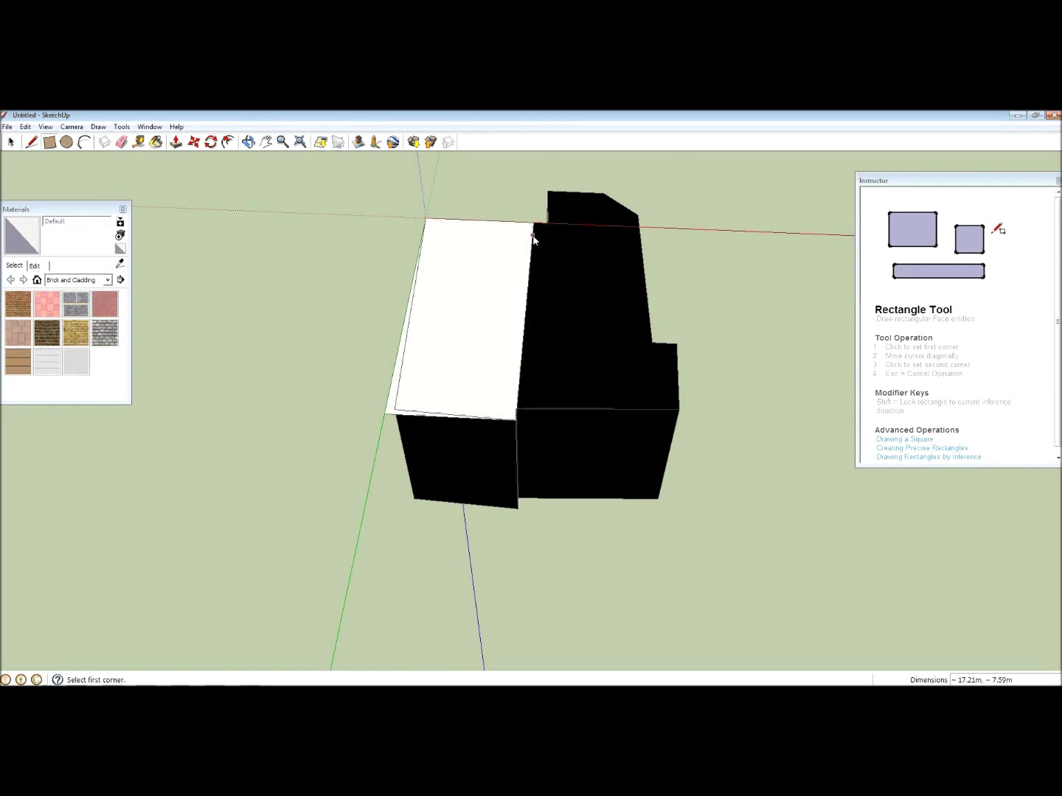
click(534, 226)
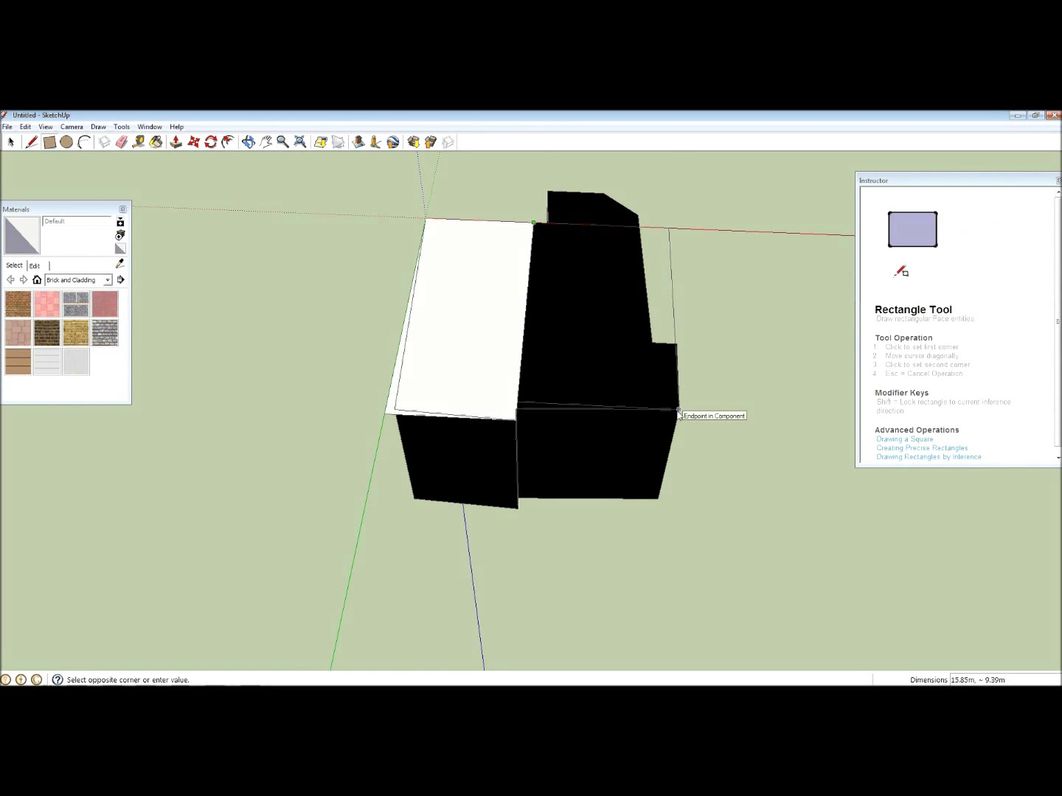
click(640, 409)
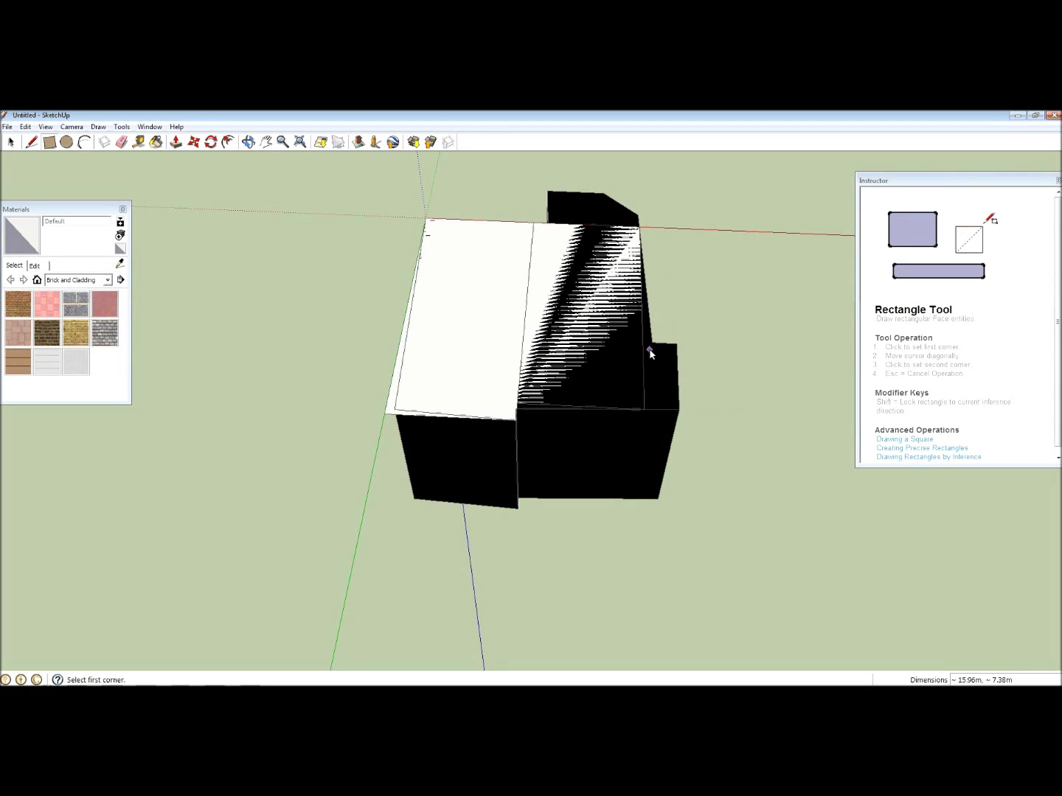
click(641, 343)
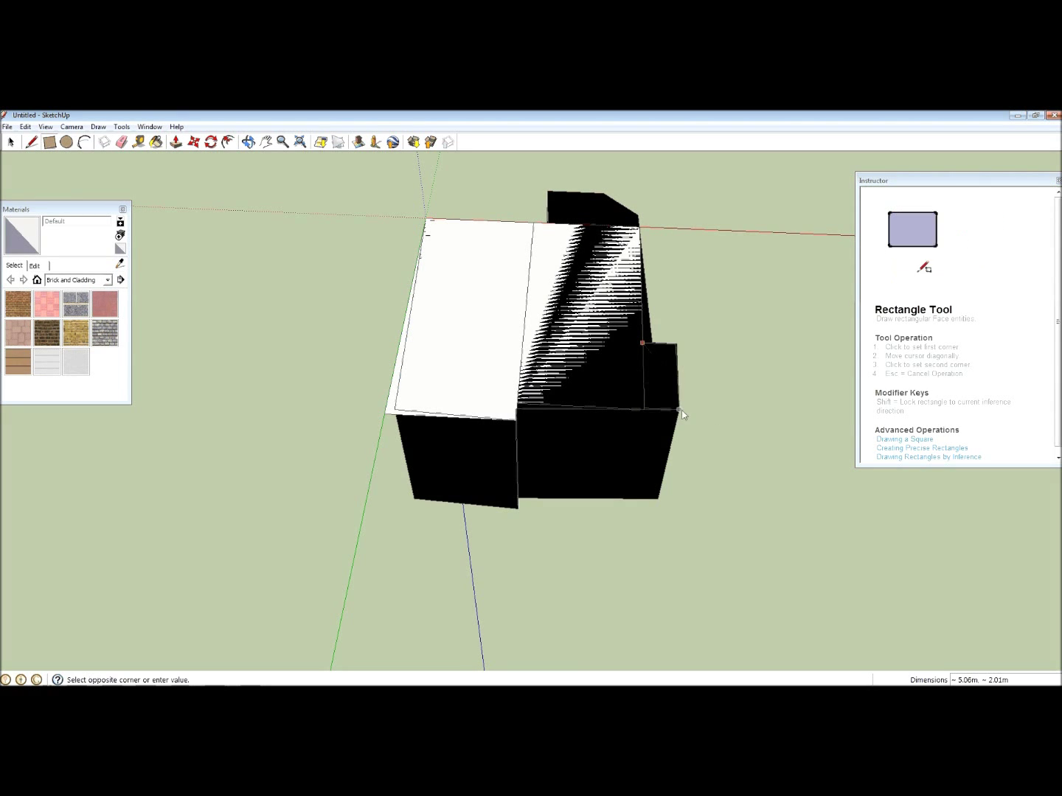
click(679, 410)
click(548, 191)
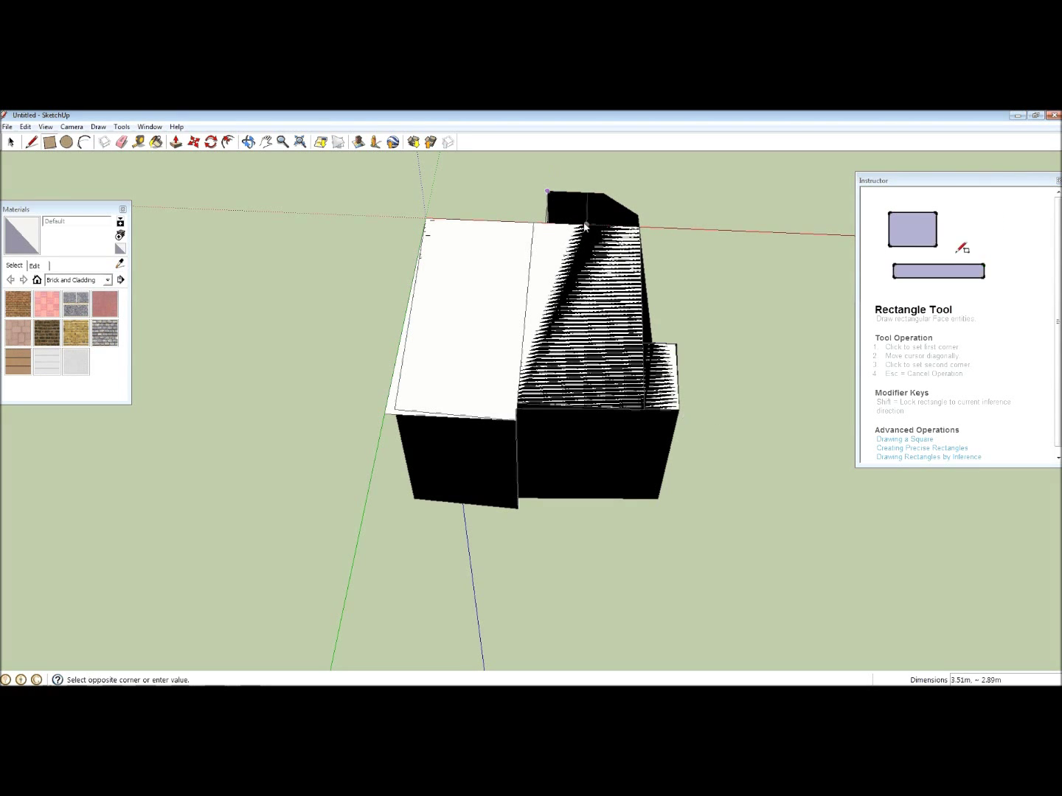
click(604, 226)
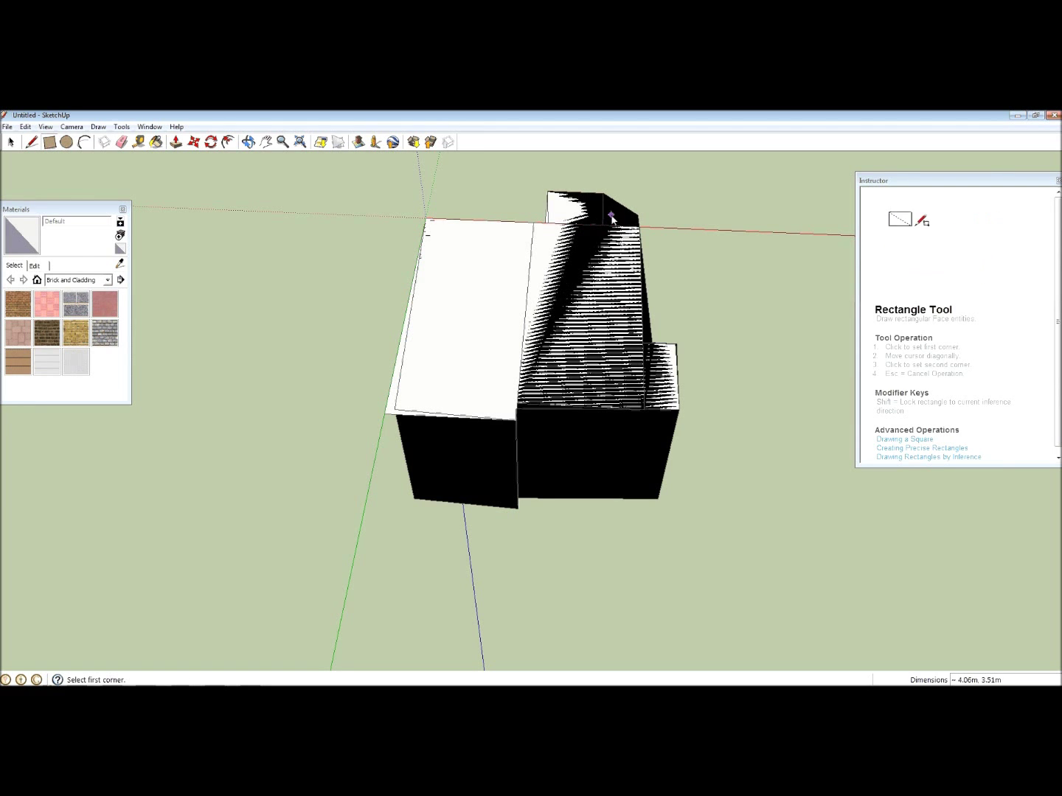
key(space)
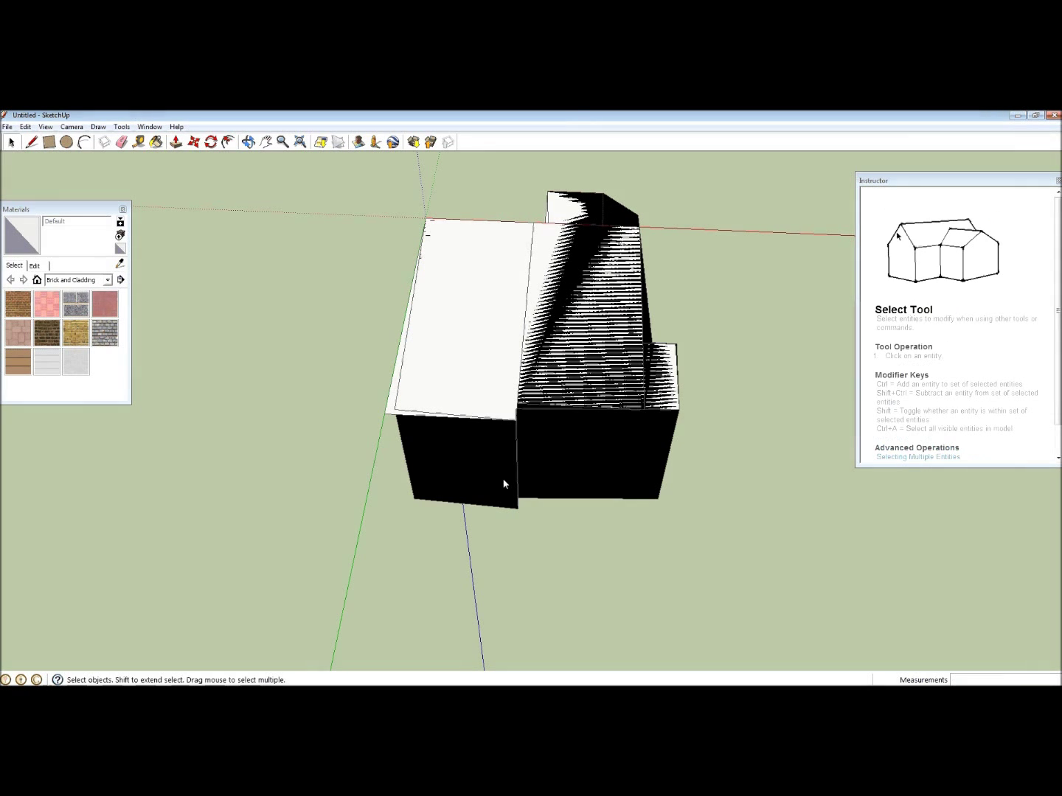
click(502, 478)
- Delete the walls, leaving only the roof faces, and extrude one face into a solid block
key(Delete)
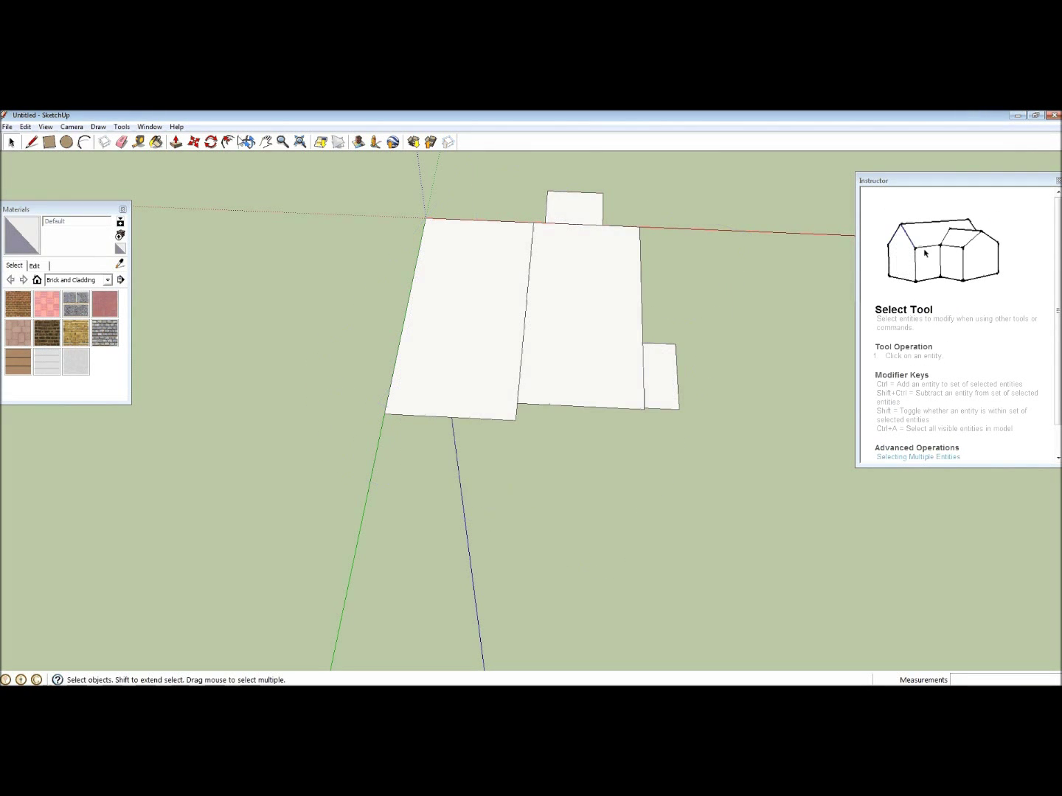
click(174, 142)
key(o)
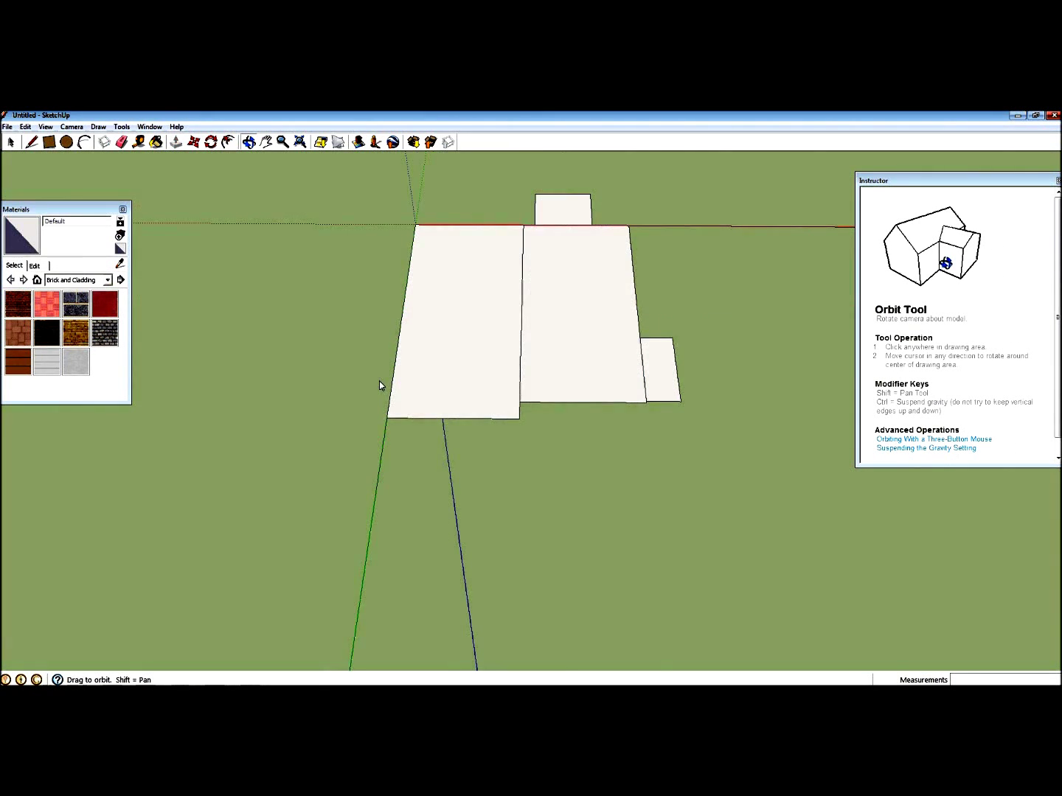
drag(378, 380, 120, 262)
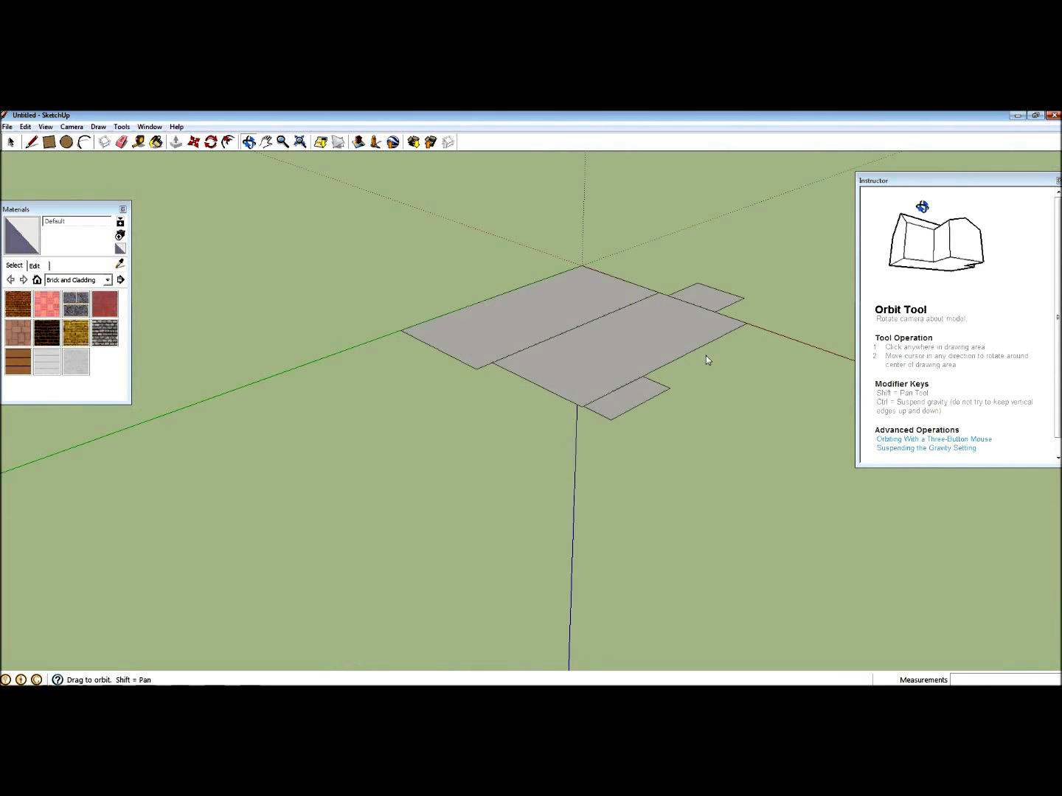
drag(567, 462, 737, 262)
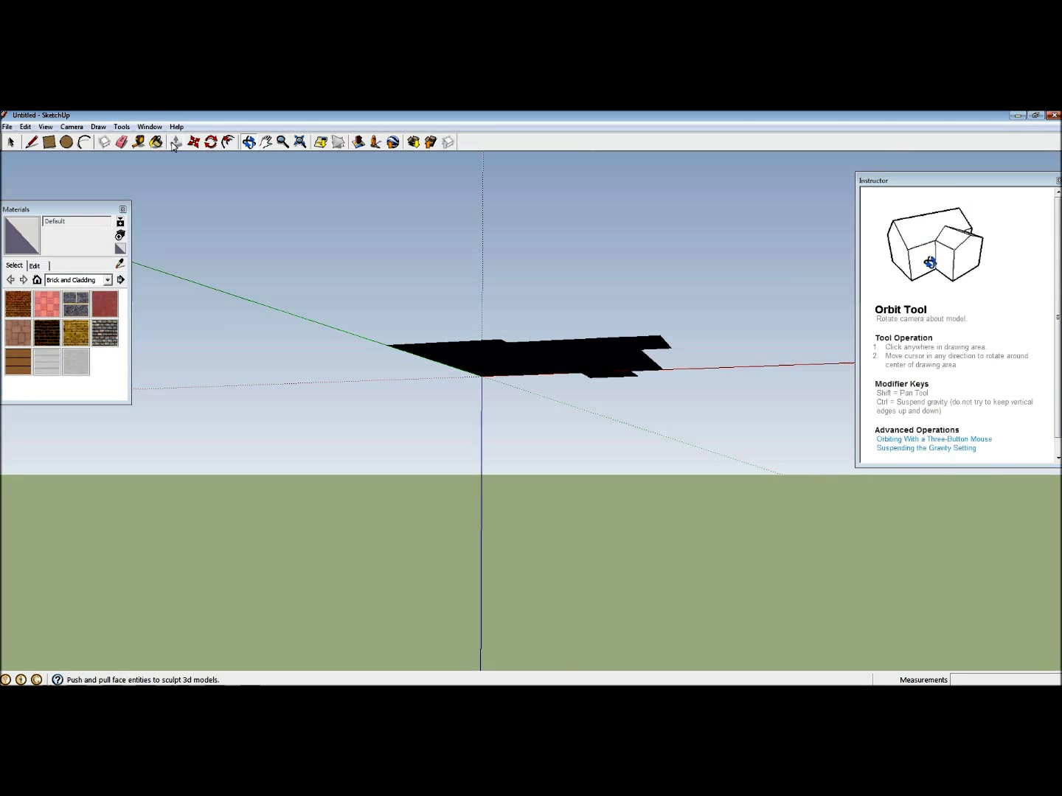
click(176, 142)
drag(500, 354, 503, 503)
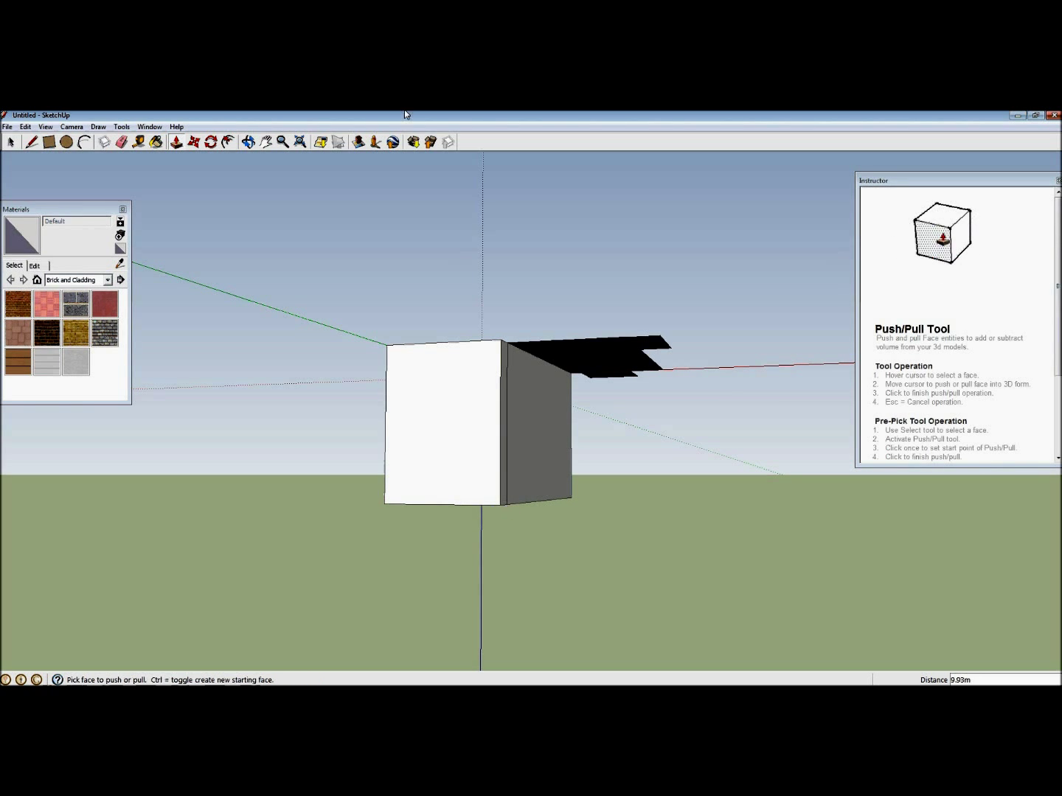
- Push/Pull the dark face forward over the white box
click(256, 143)
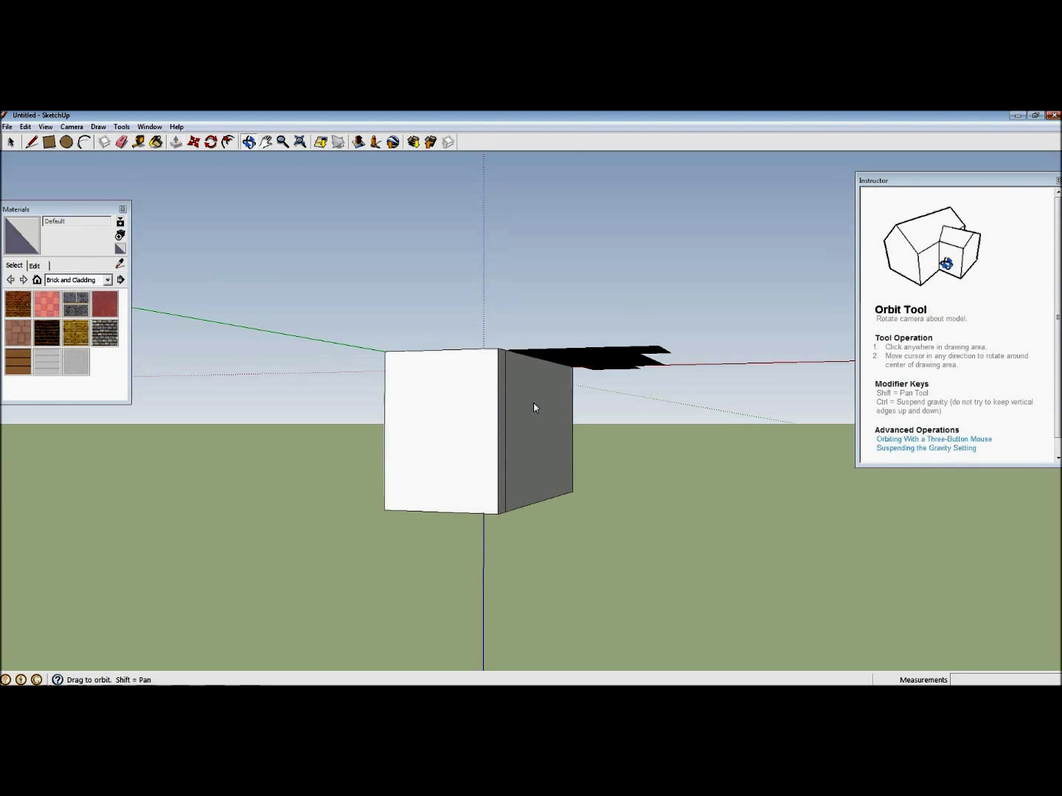
drag(533, 402, 147, 125)
click(178, 143)
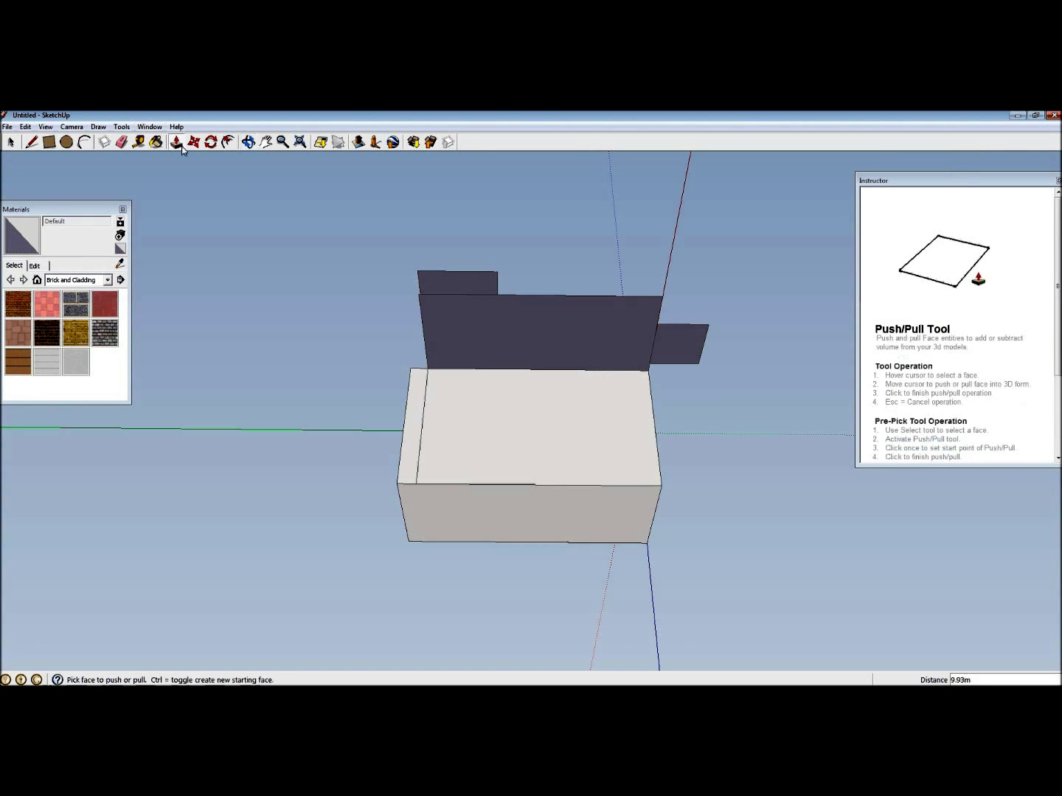
drag(574, 322, 406, 443)
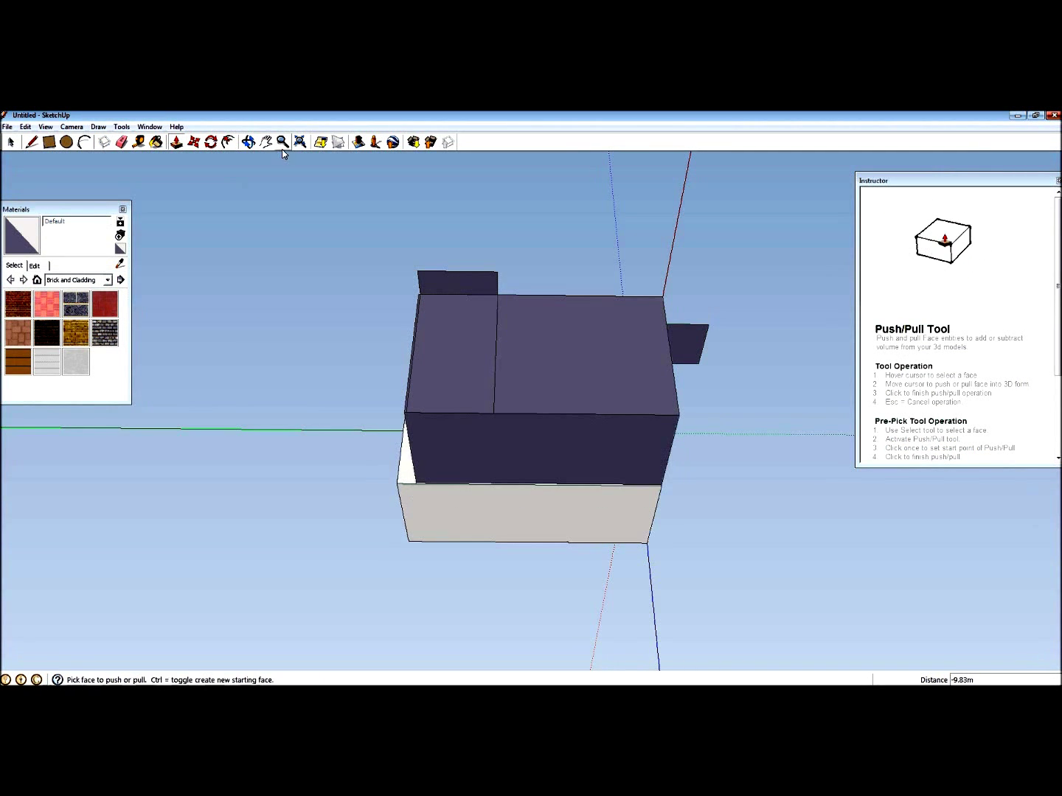
- Push the dark lower face and pull the small face out into a tall block
click(248, 142)
drag(258, 322, 255, 158)
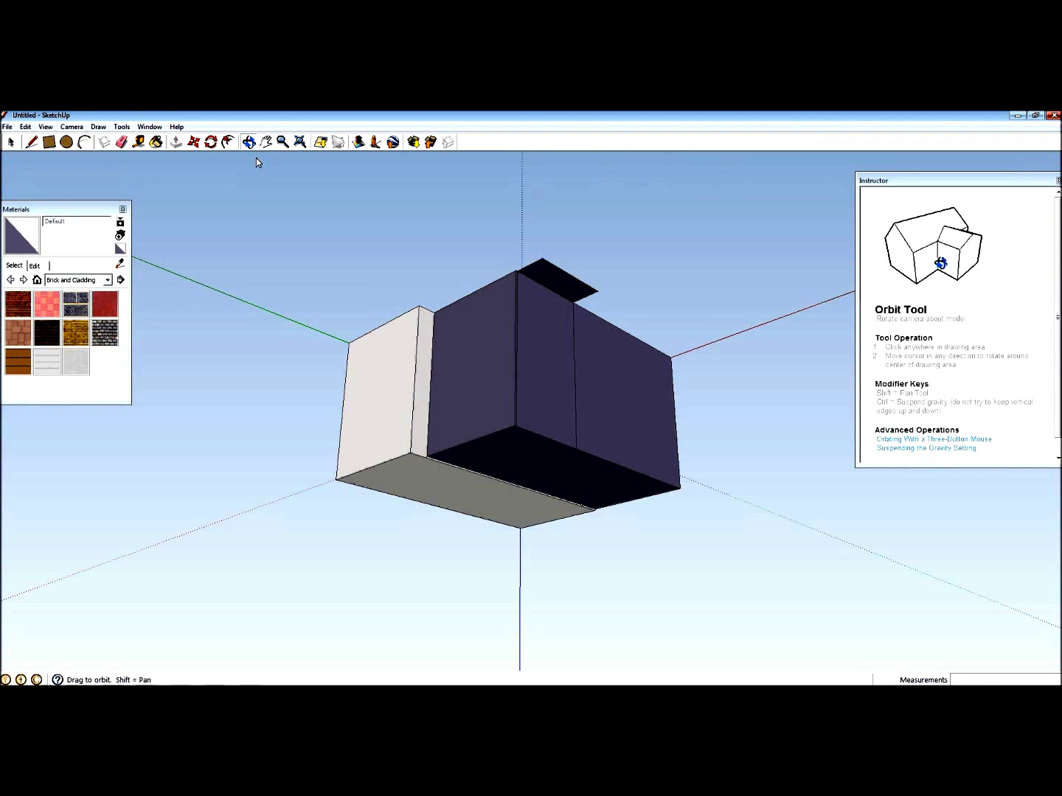
click(176, 141)
click(486, 474)
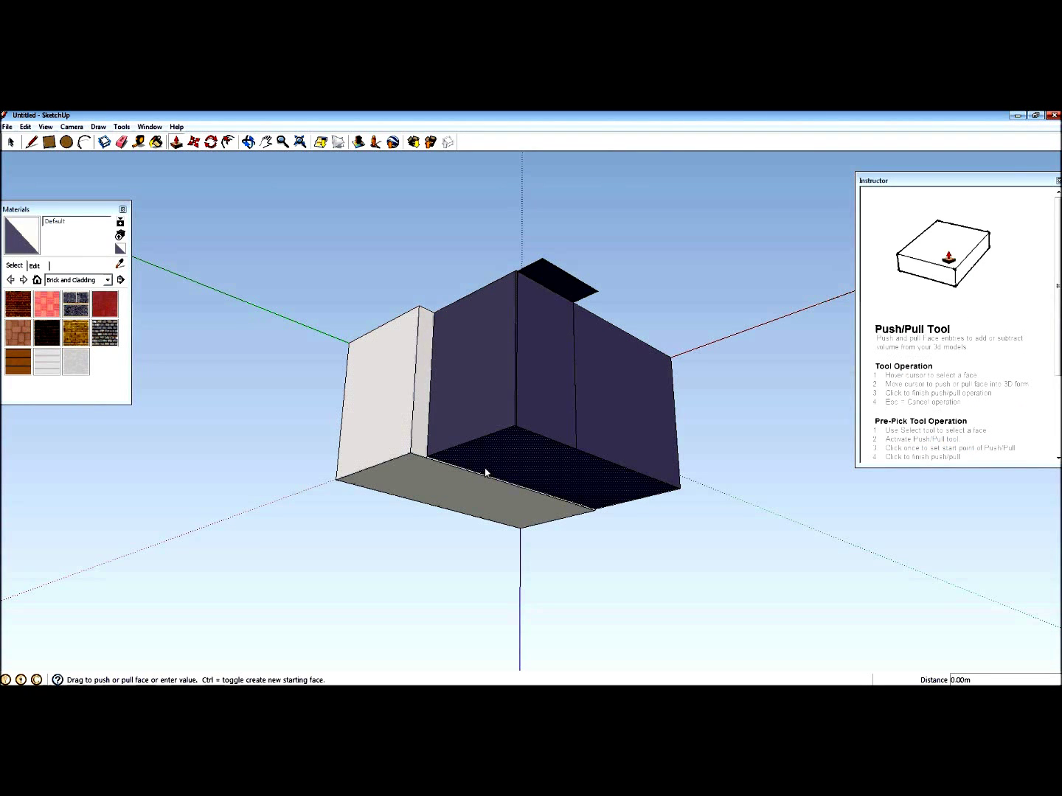
click(423, 456)
click(559, 296)
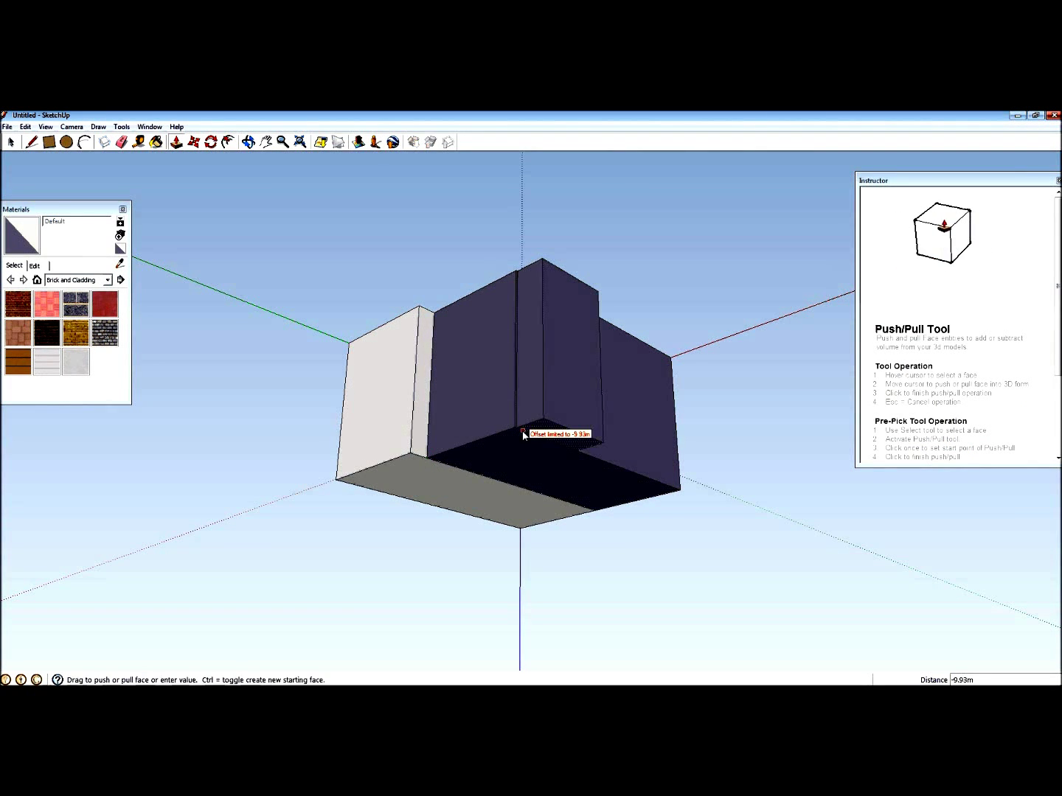
click(529, 431)
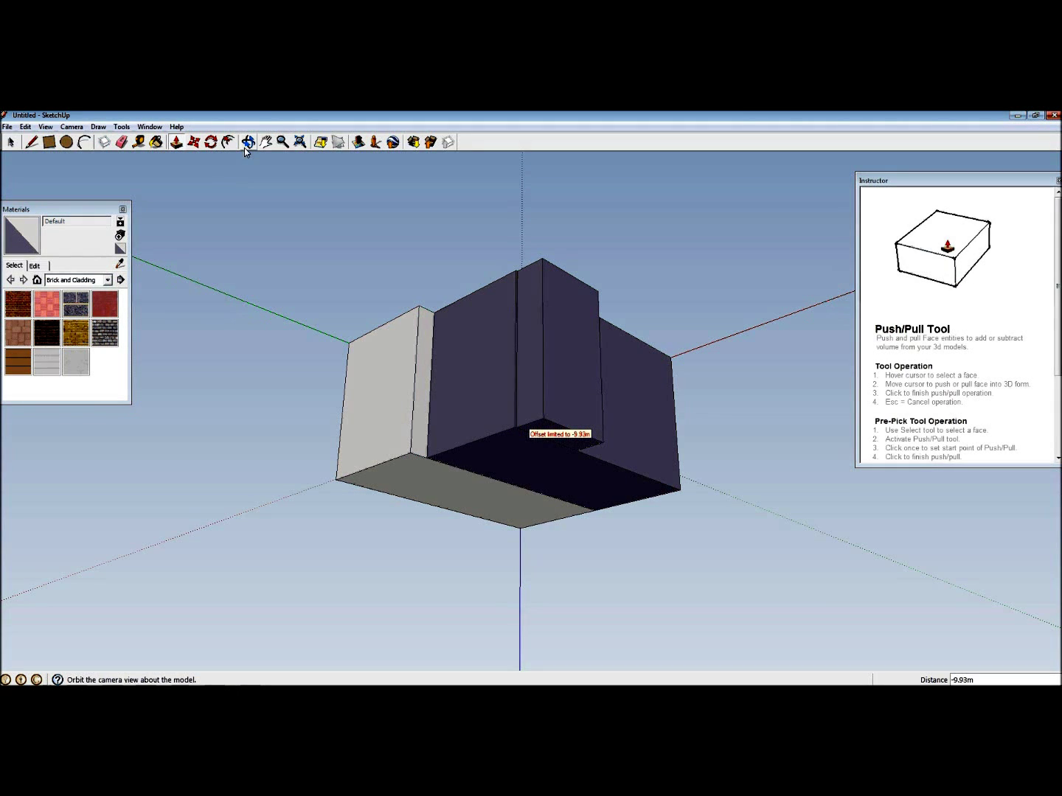
- Delete the small grey ledge and the two extra vertical edges on the purple wall
click(249, 141)
drag(544, 341, 667, 435)
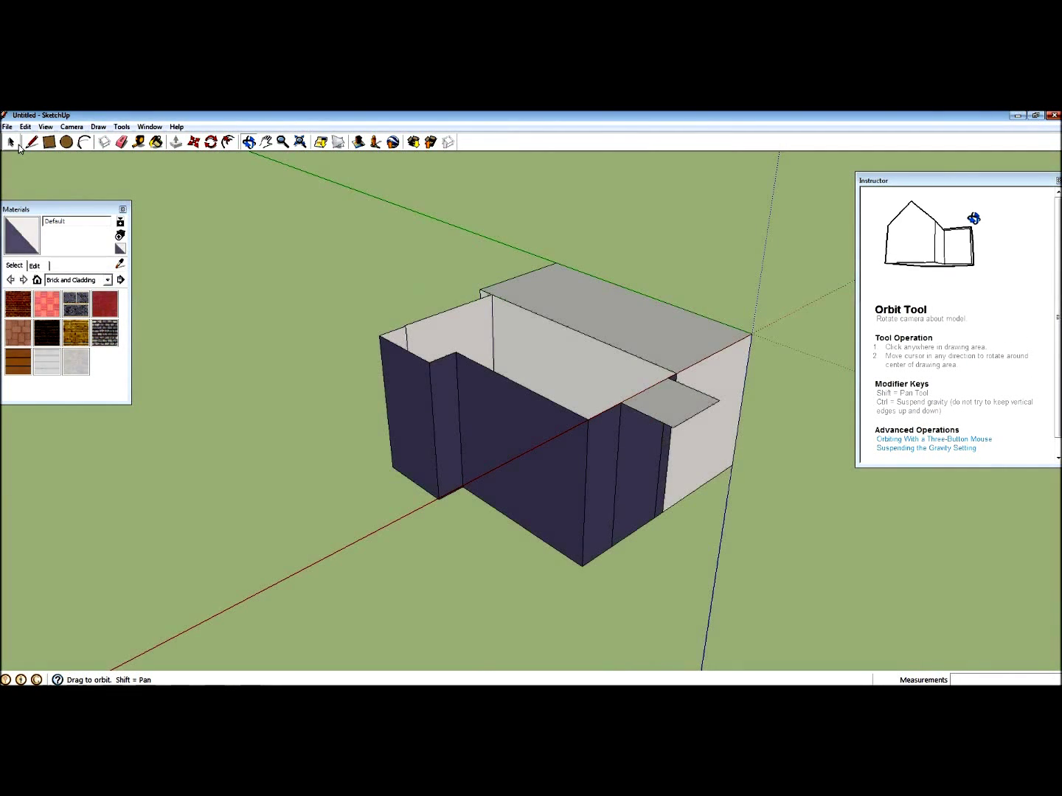
click(14, 143)
click(667, 425)
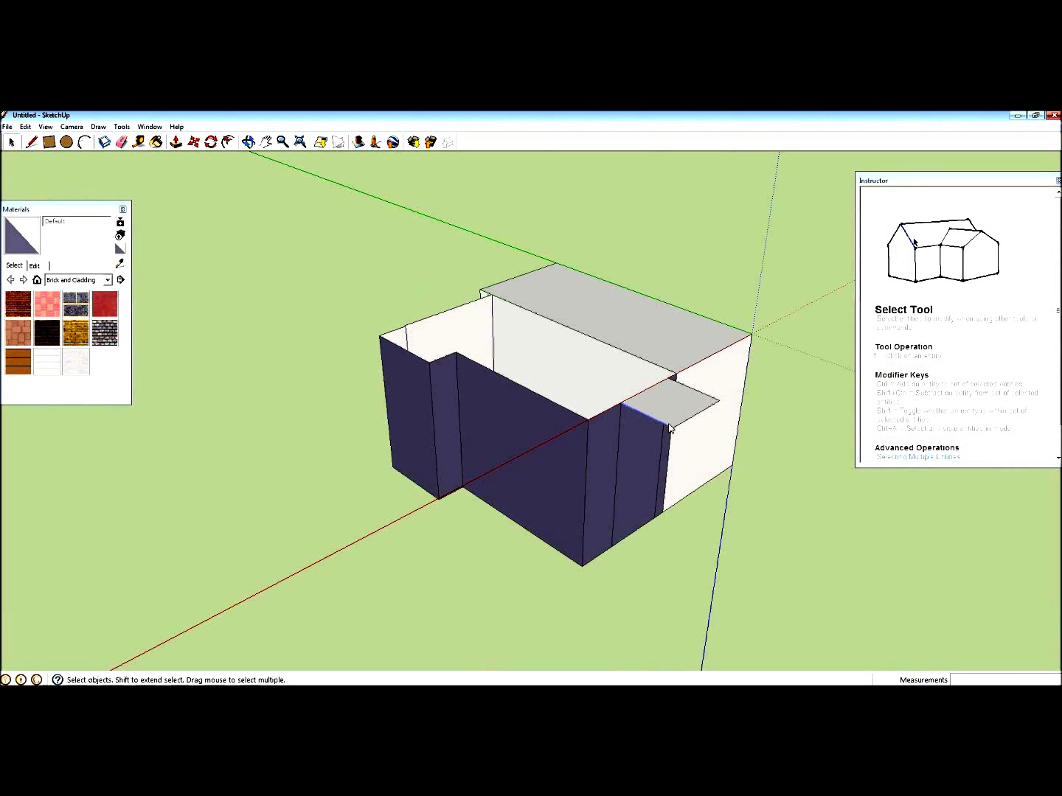
key(Delete)
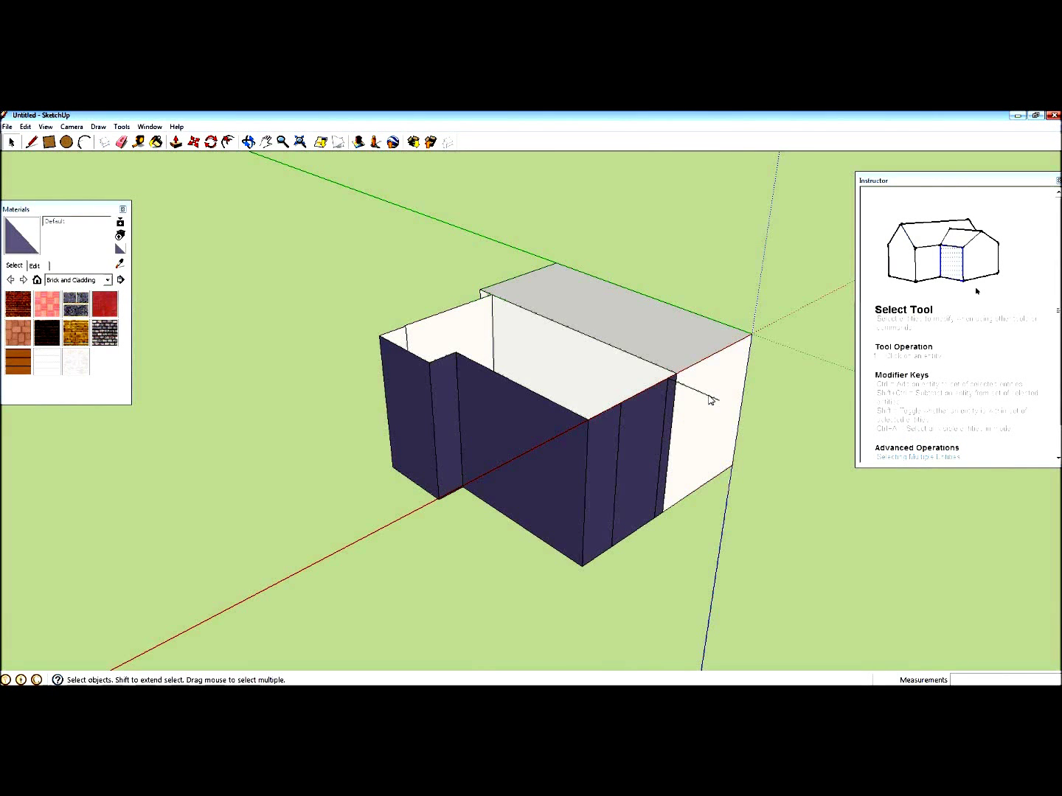
click(620, 426)
key(Delete)
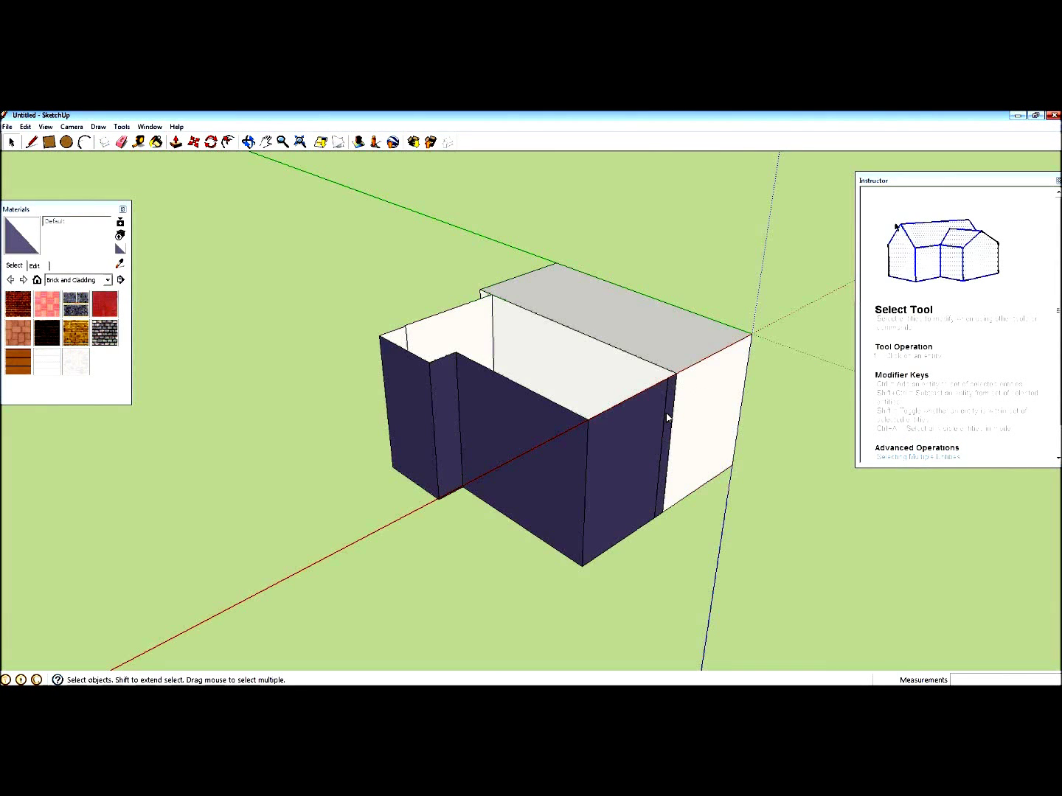
click(667, 419)
key(Delete)
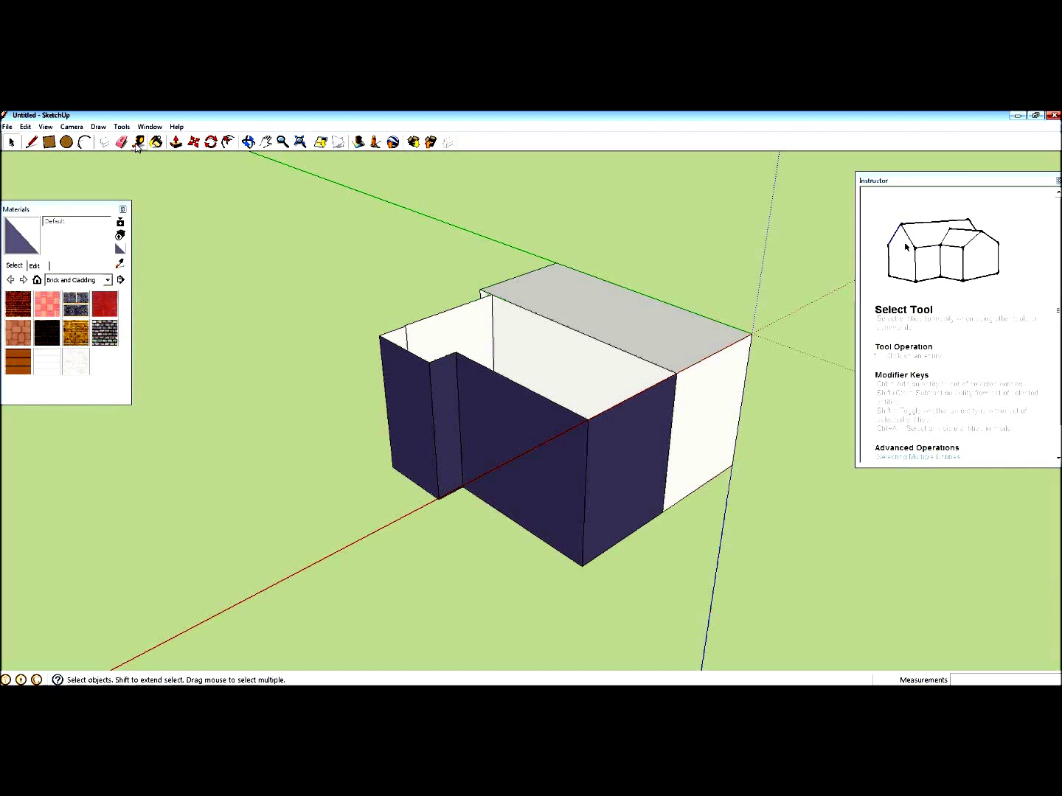
- Draw a rectangle across the building's open top to cap it
key(r)
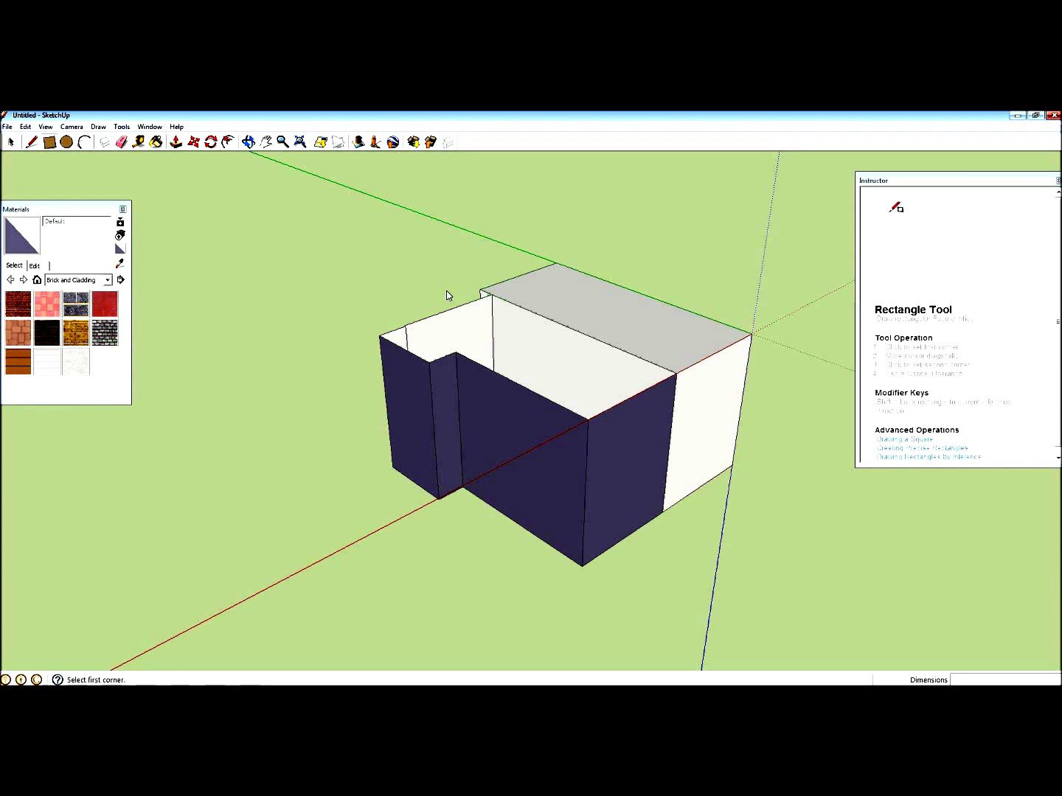
click(488, 295)
click(588, 420)
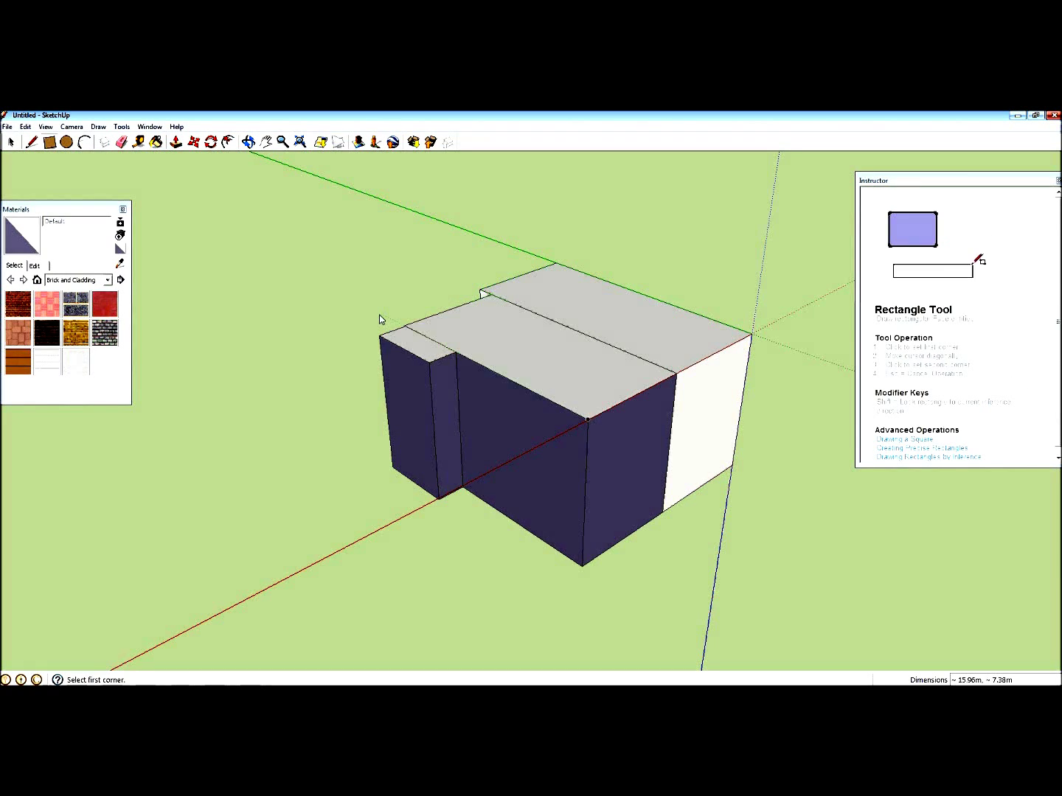
- Paint the front, left, narrow, right and purple walls with Brick_Antique
click(156, 141)
click(17, 302)
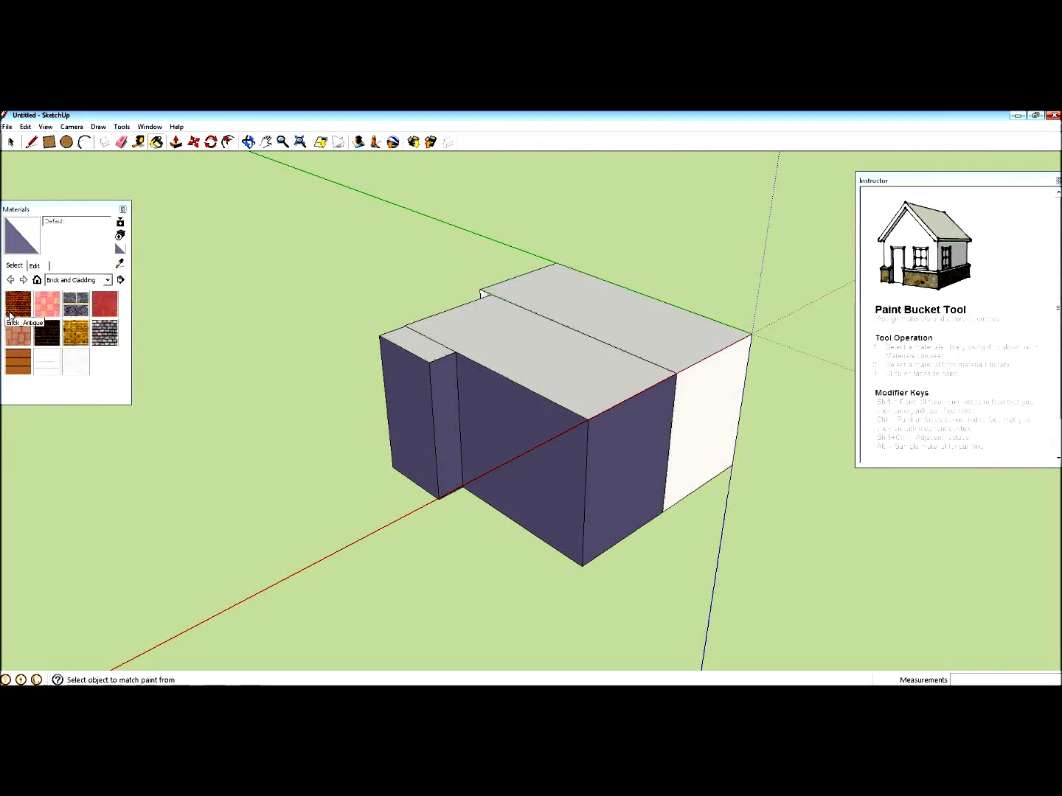
click(461, 368)
click(398, 401)
click(443, 401)
click(704, 420)
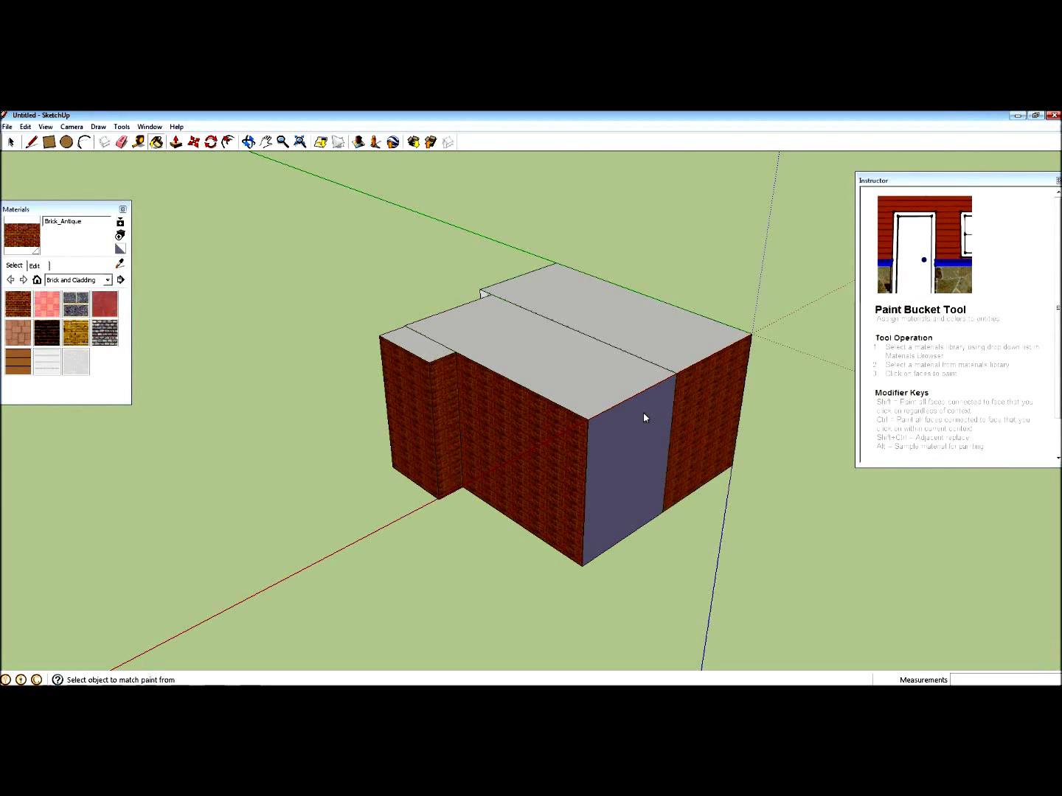
click(643, 418)
- Paint the far-side walls and the white strip on the left wall with Brick_Antique
key(o)
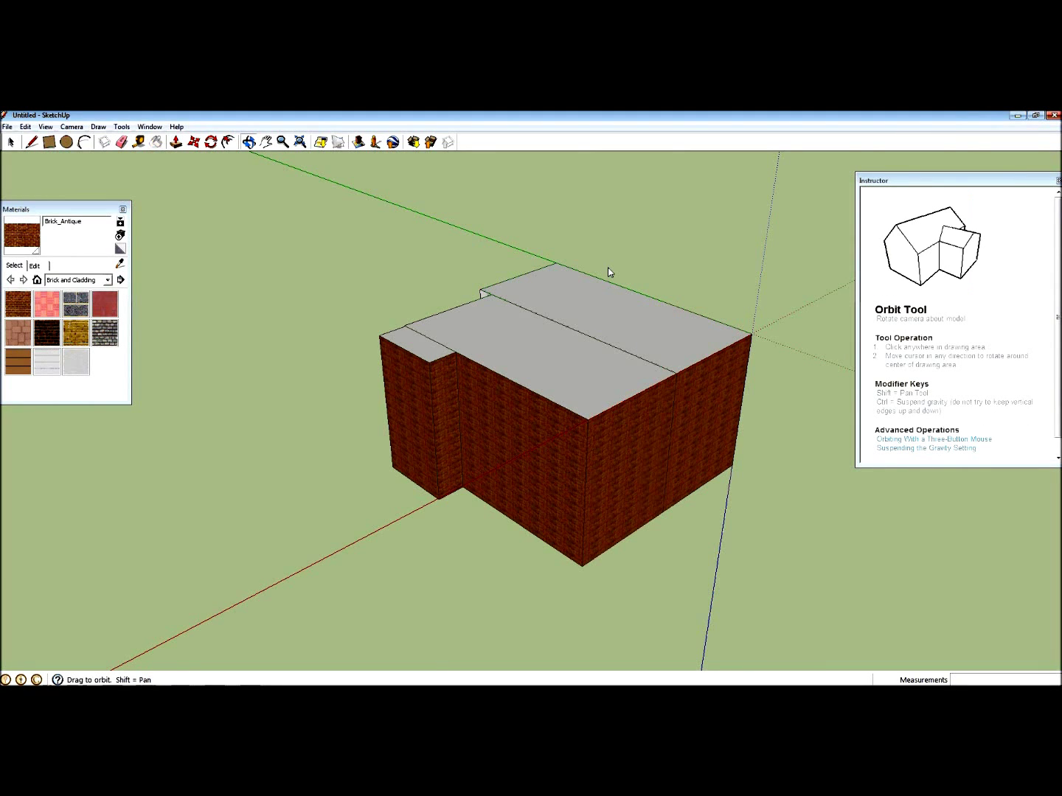
drag(606, 272, 295, 333)
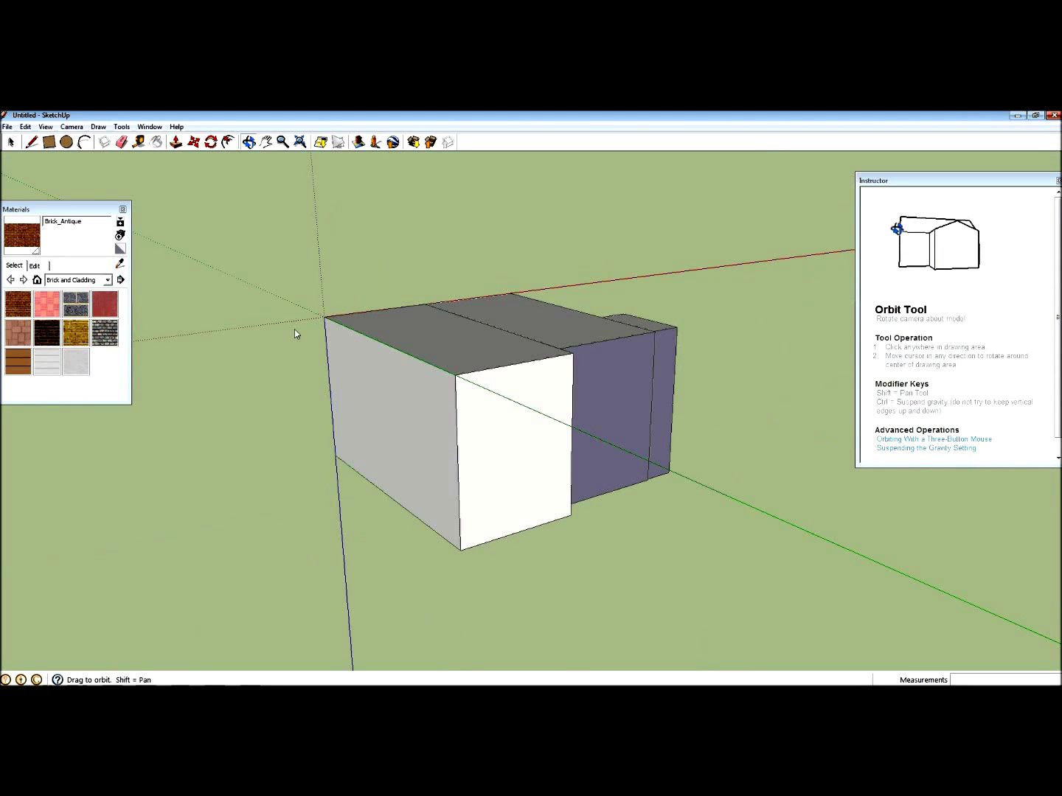
key(b)
click(358, 355)
click(557, 429)
click(623, 413)
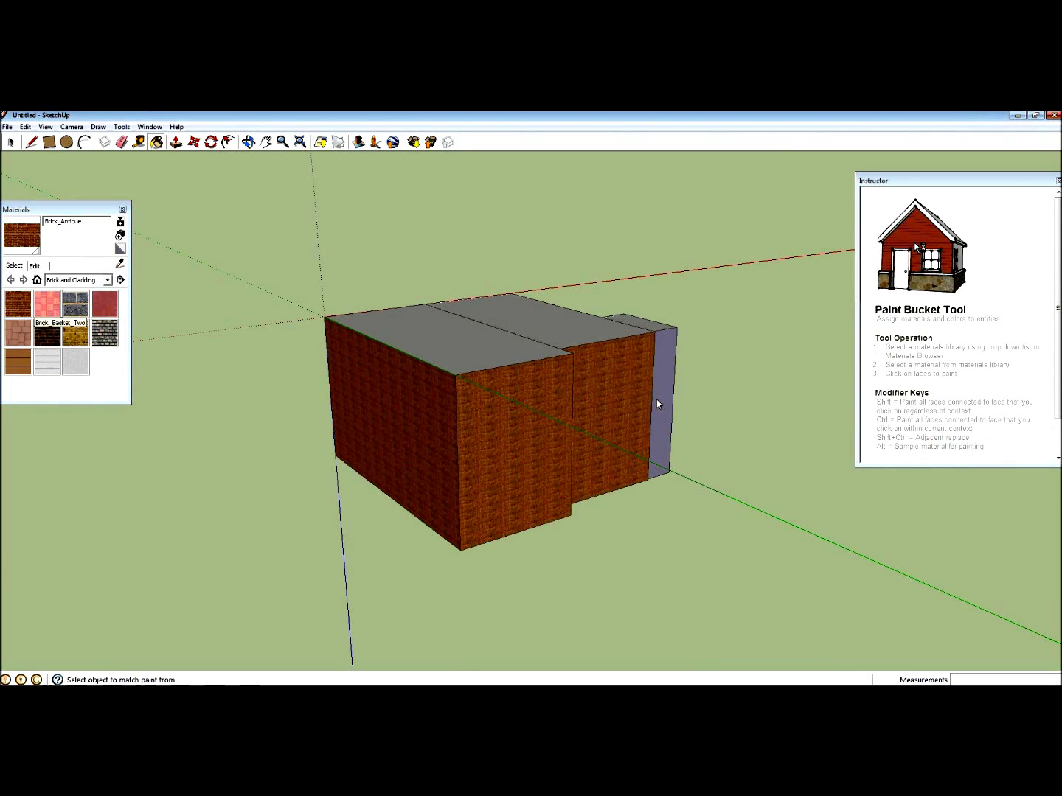
click(658, 403)
key(o)
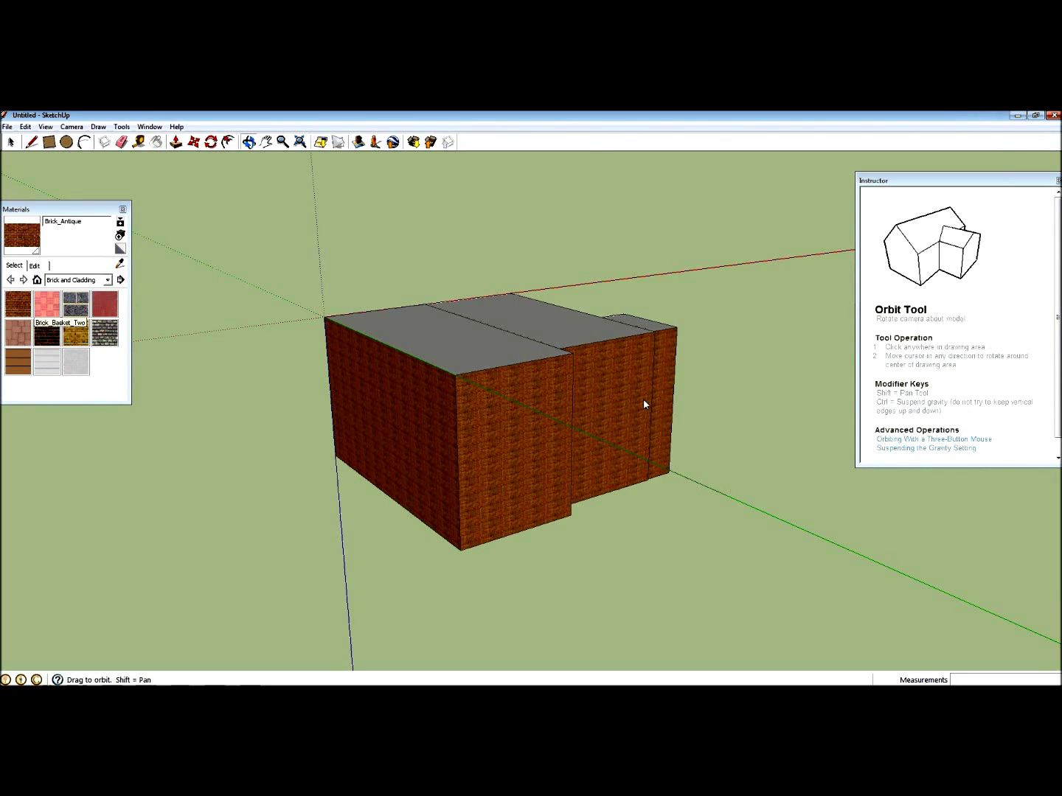
drag(642, 399, 385, 364)
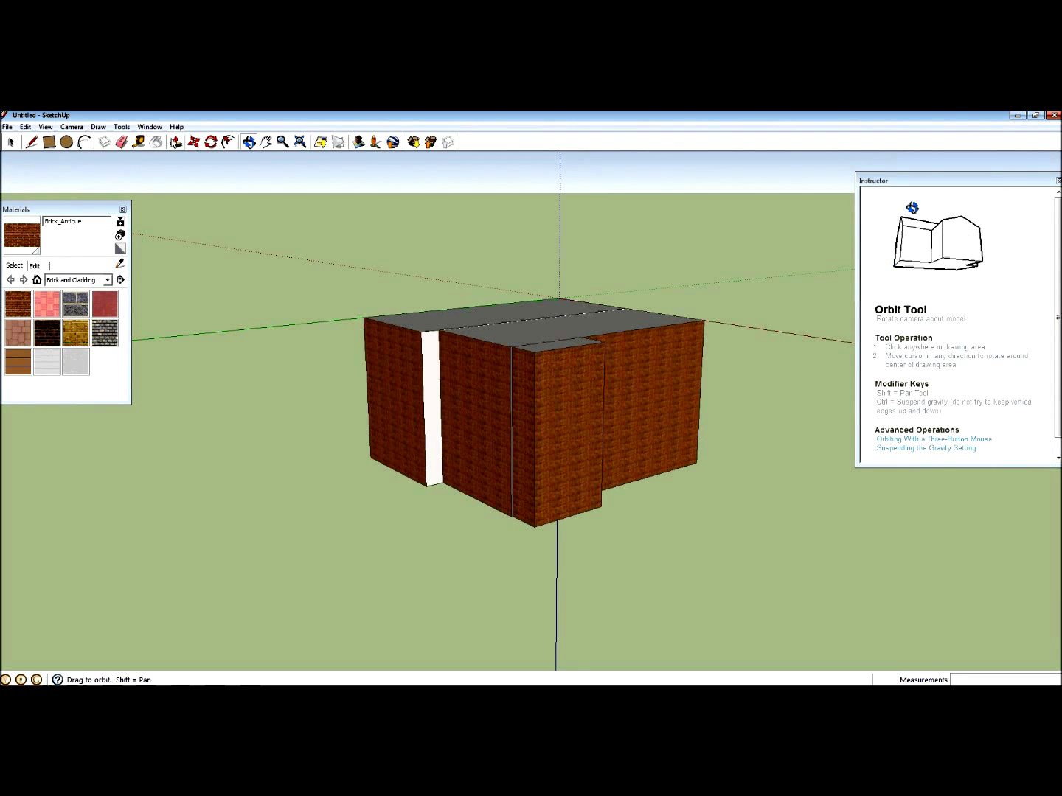
click(157, 143)
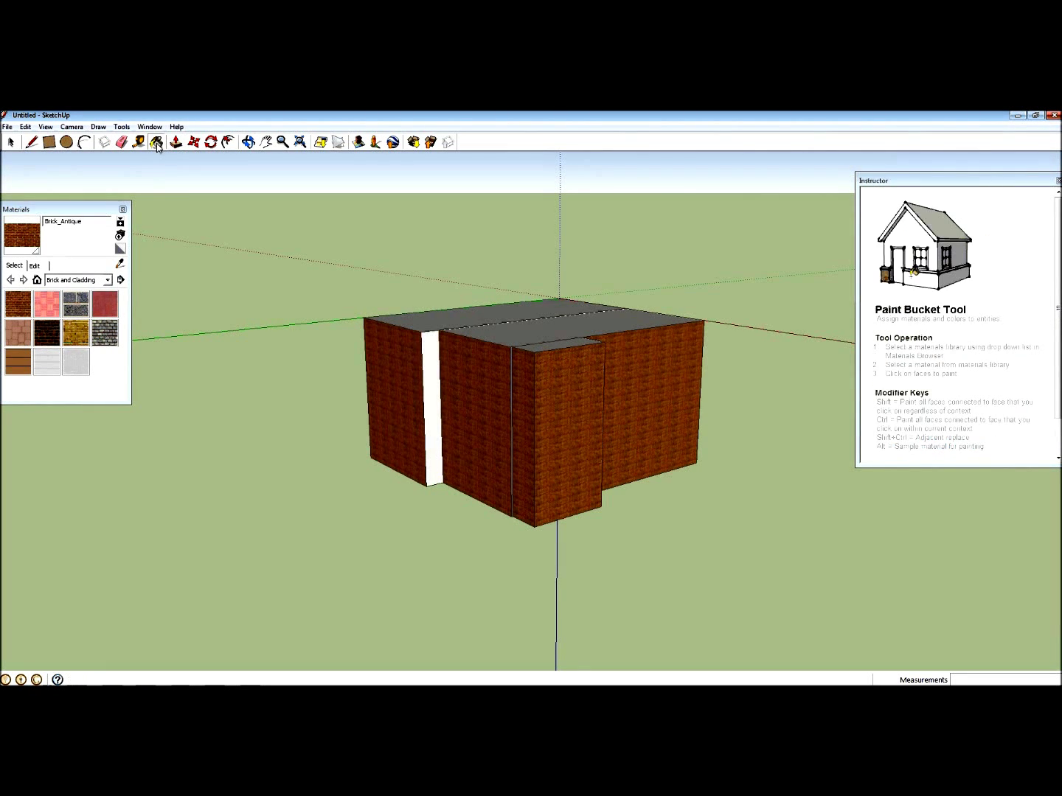
click(434, 358)
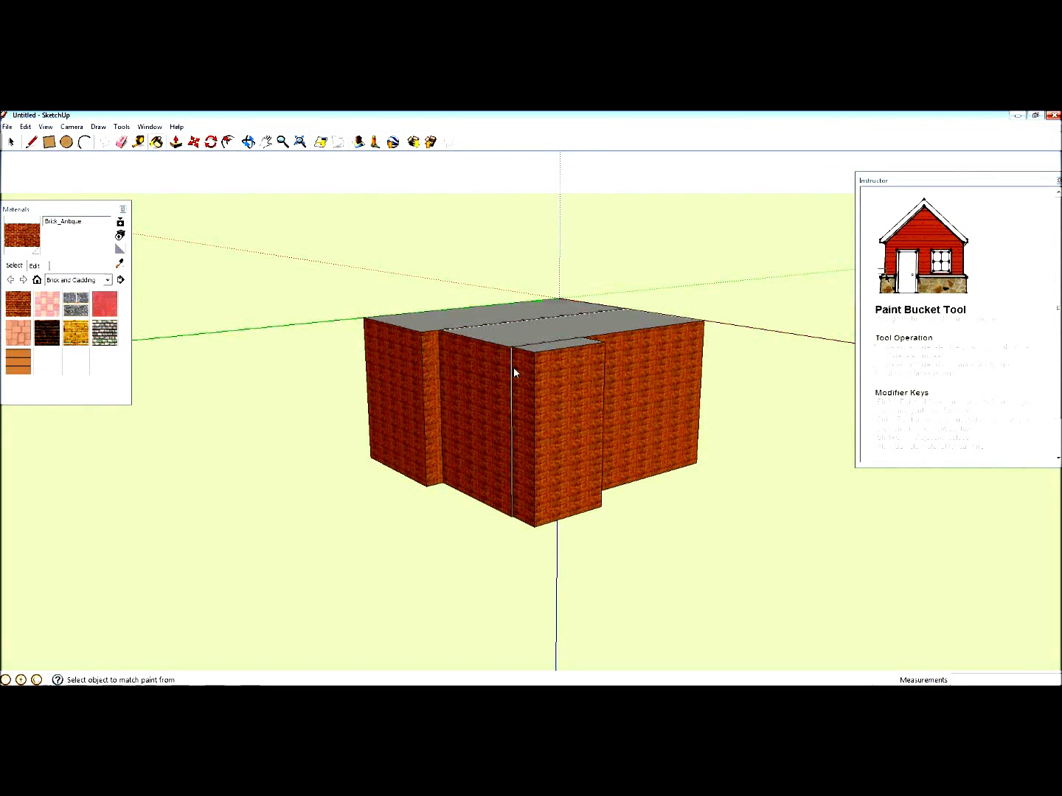
- Paint the main roof and remaining roof strips with red Roofing_Metal_Standing from the Roofing collection
click(85, 278)
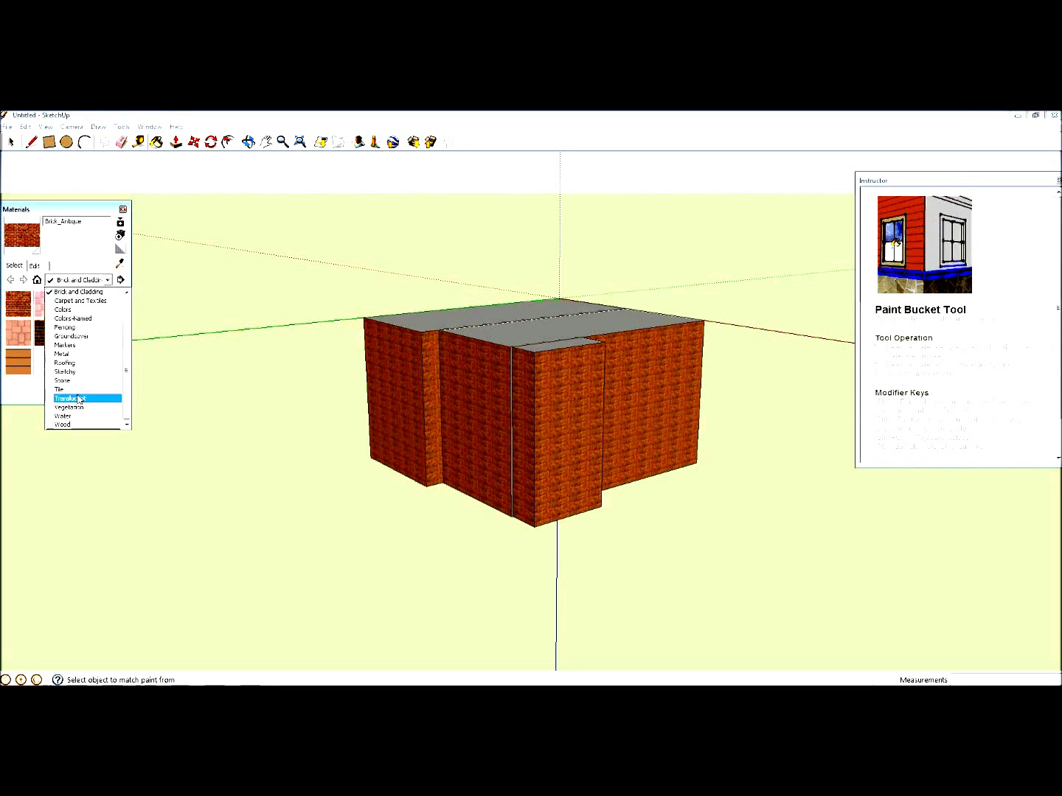
click(63, 363)
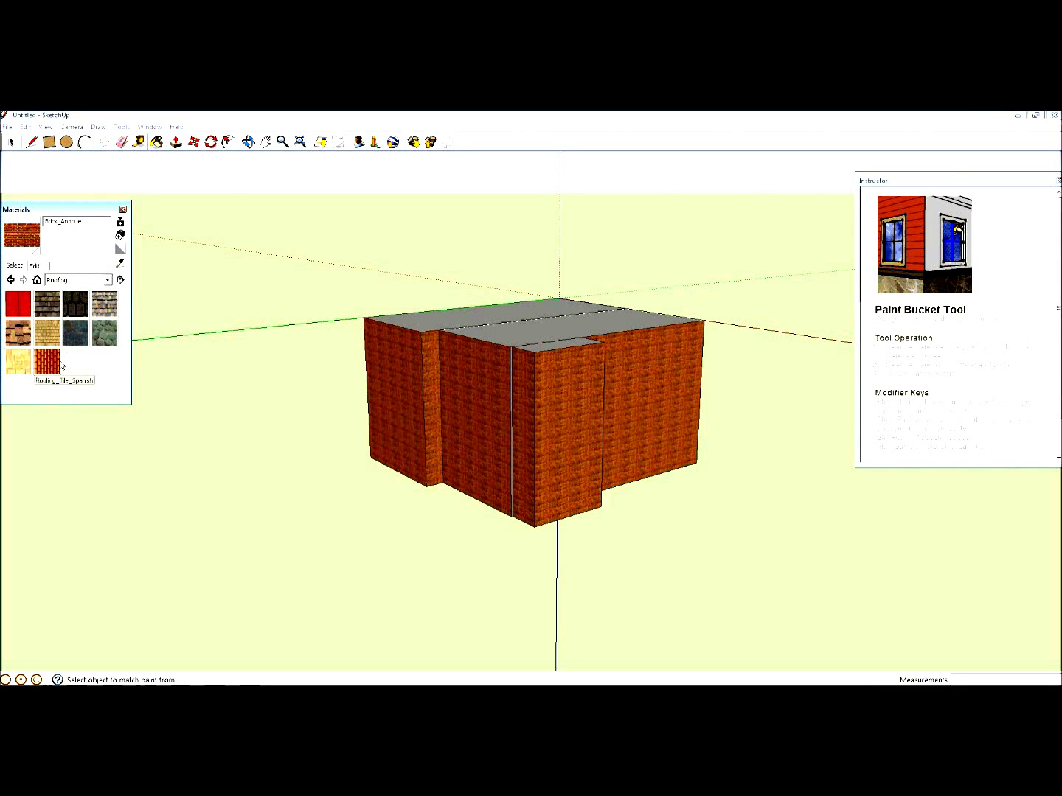
click(18, 303)
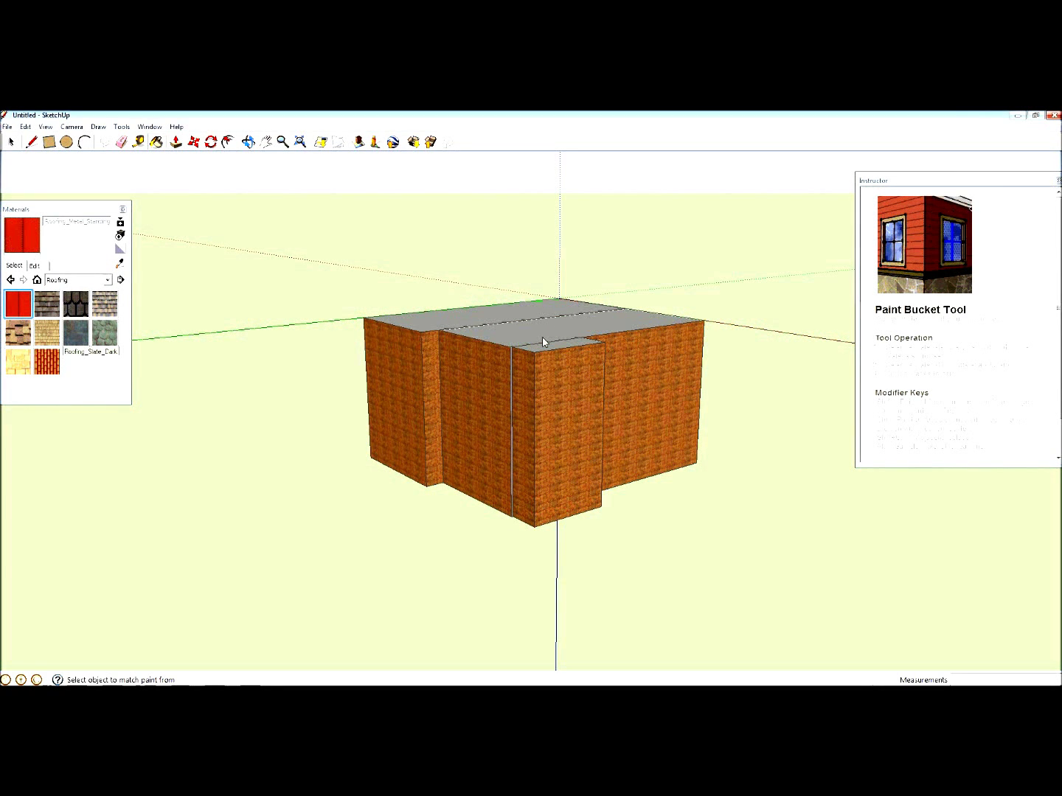
click(543, 341)
click(485, 318)
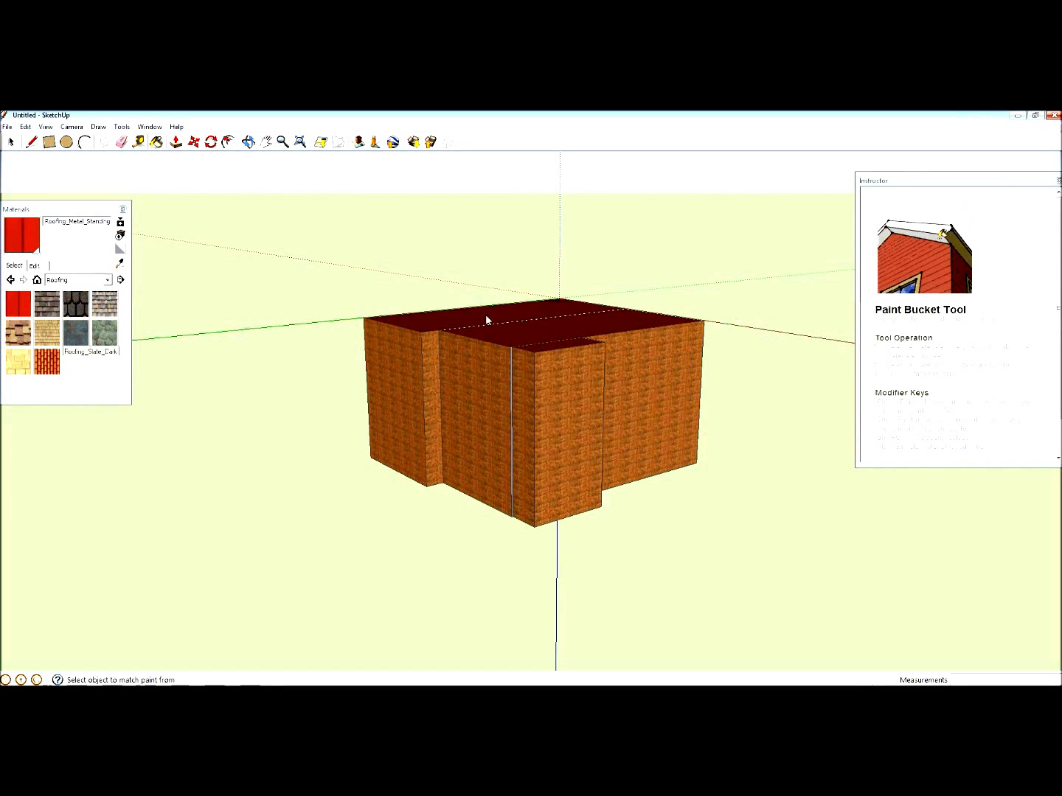
click(249, 141)
drag(561, 413, 692, 412)
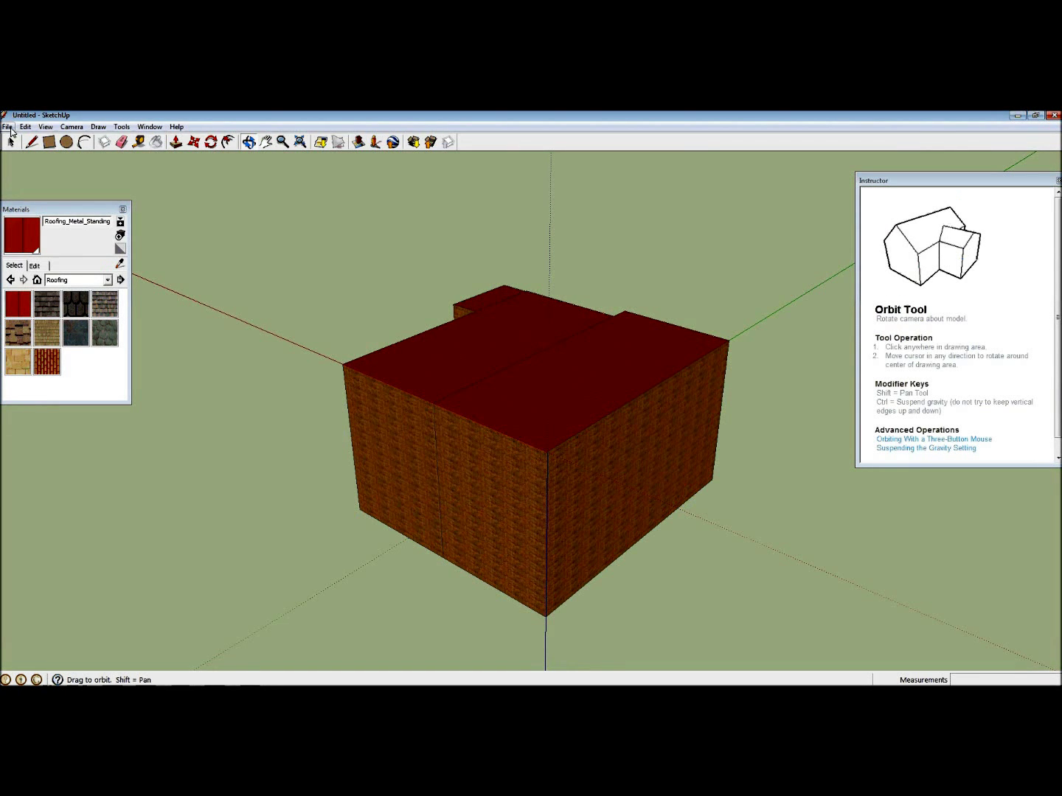
- In Save As, create and open a new Sketchup folder inside Desktop > ArcTutorial
click(7, 127)
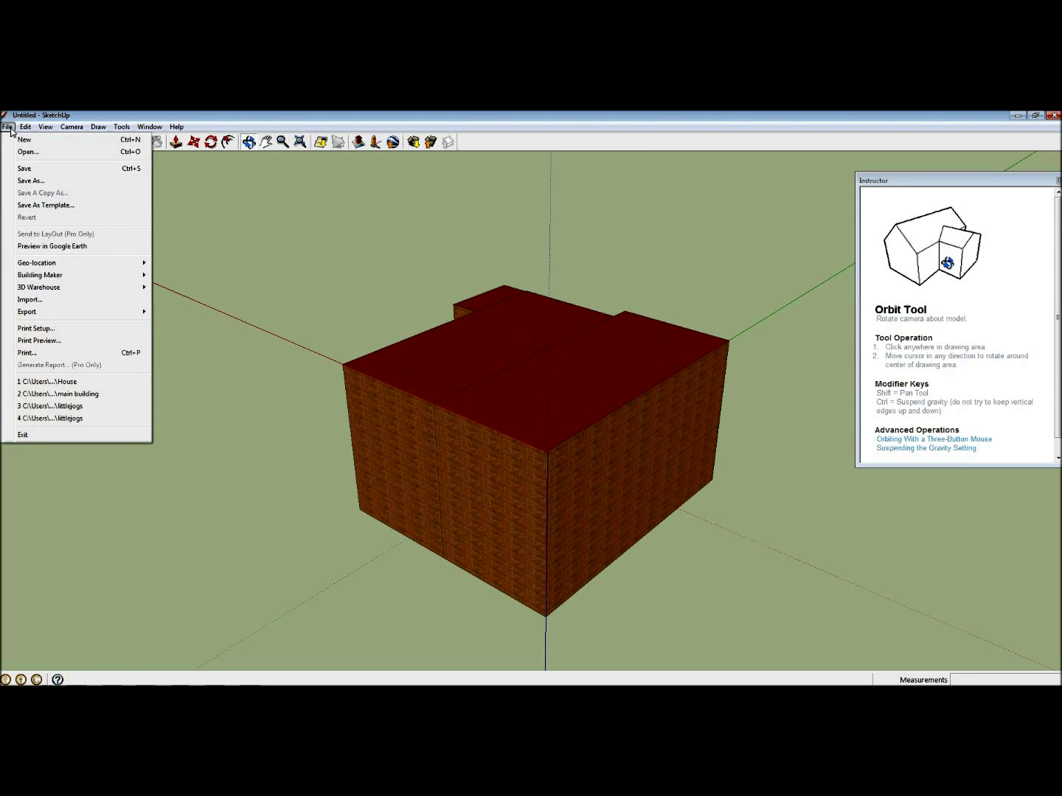
click(35, 182)
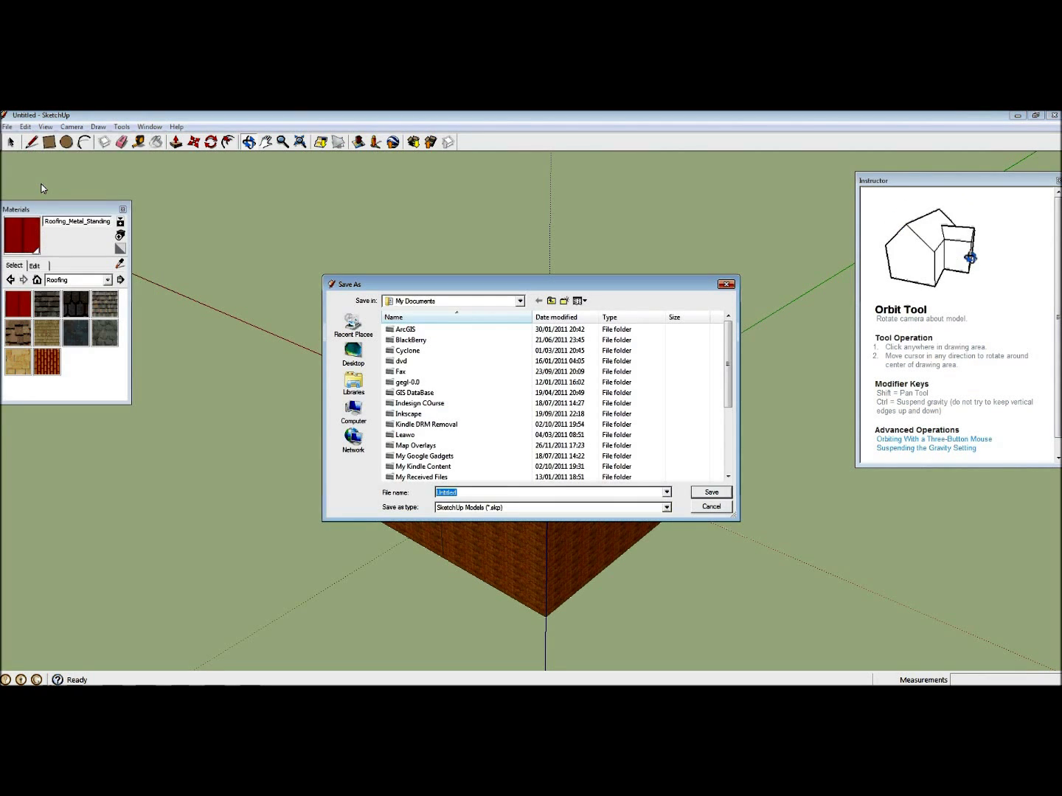
click(354, 353)
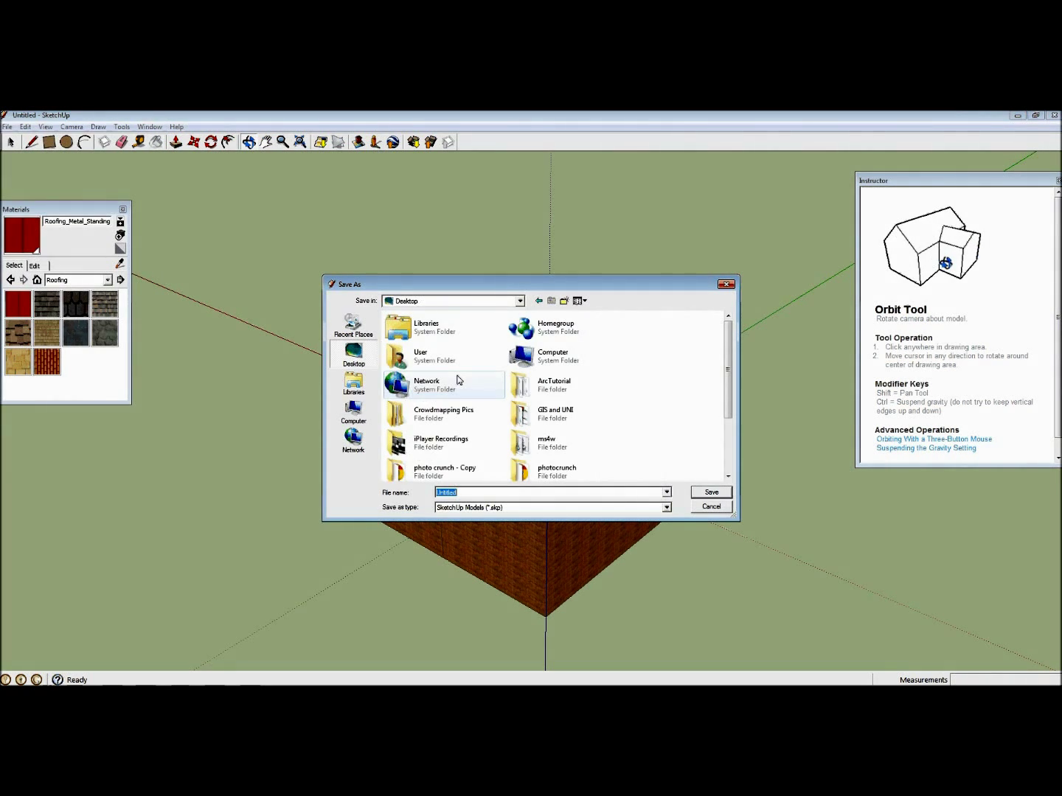
double_click(566, 390)
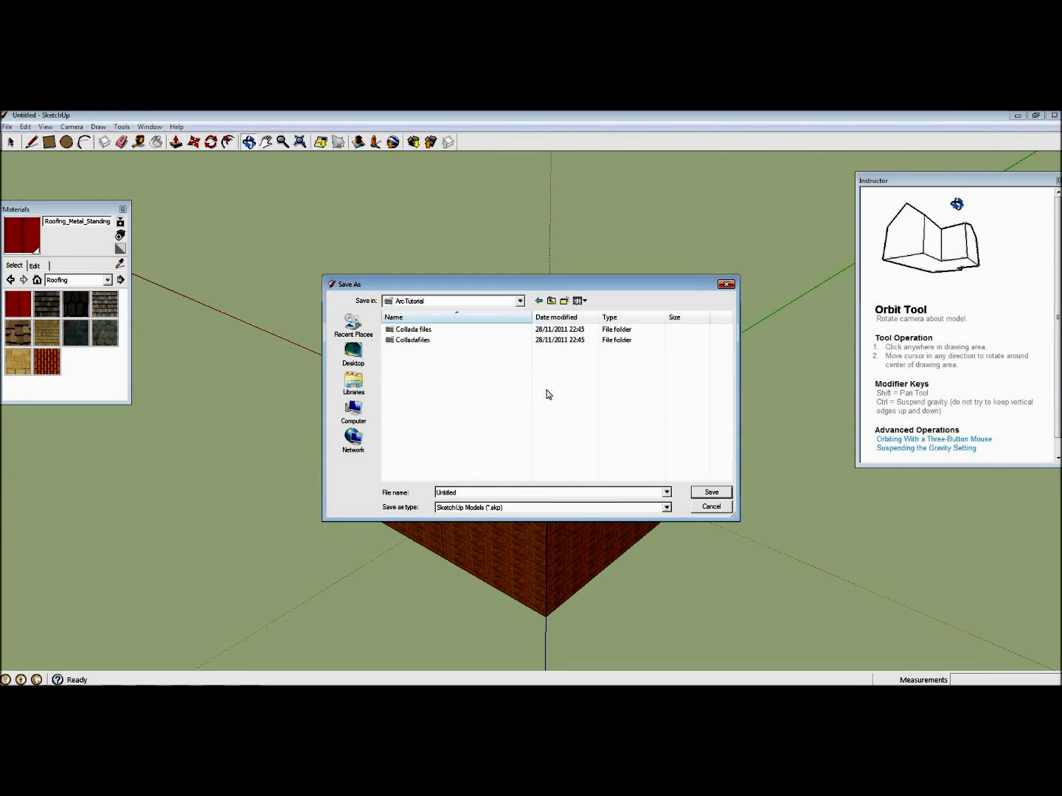
click(565, 305)
text(Sketchup)
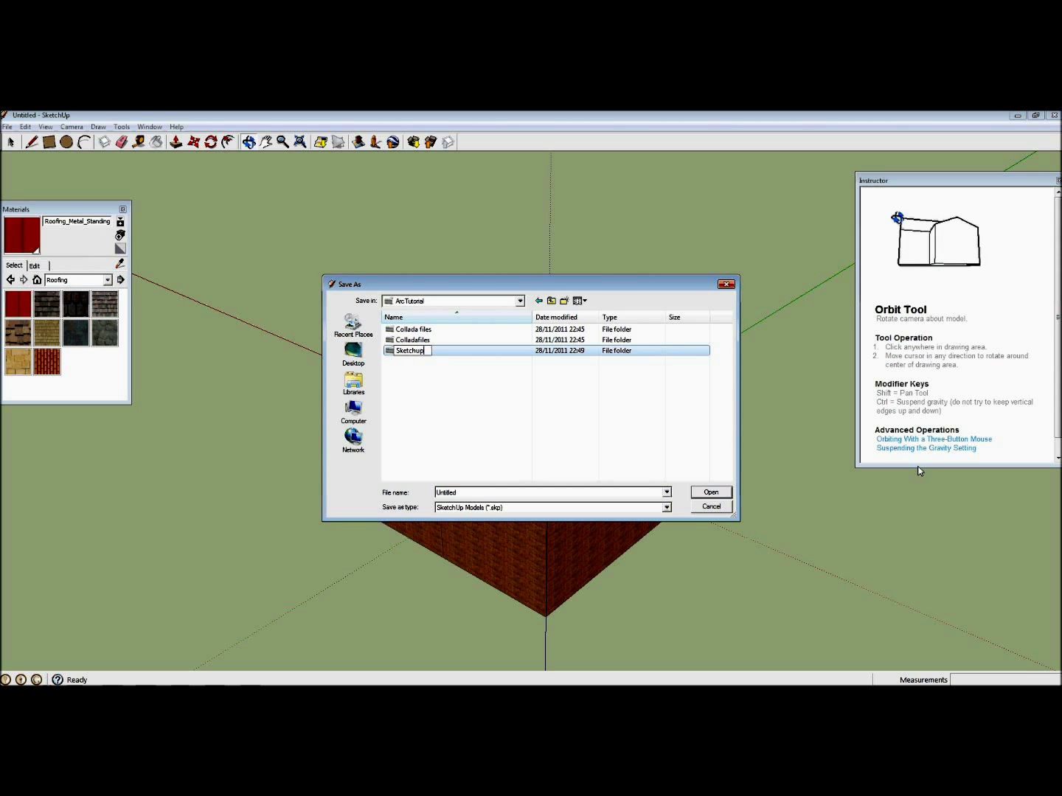
key(Return)
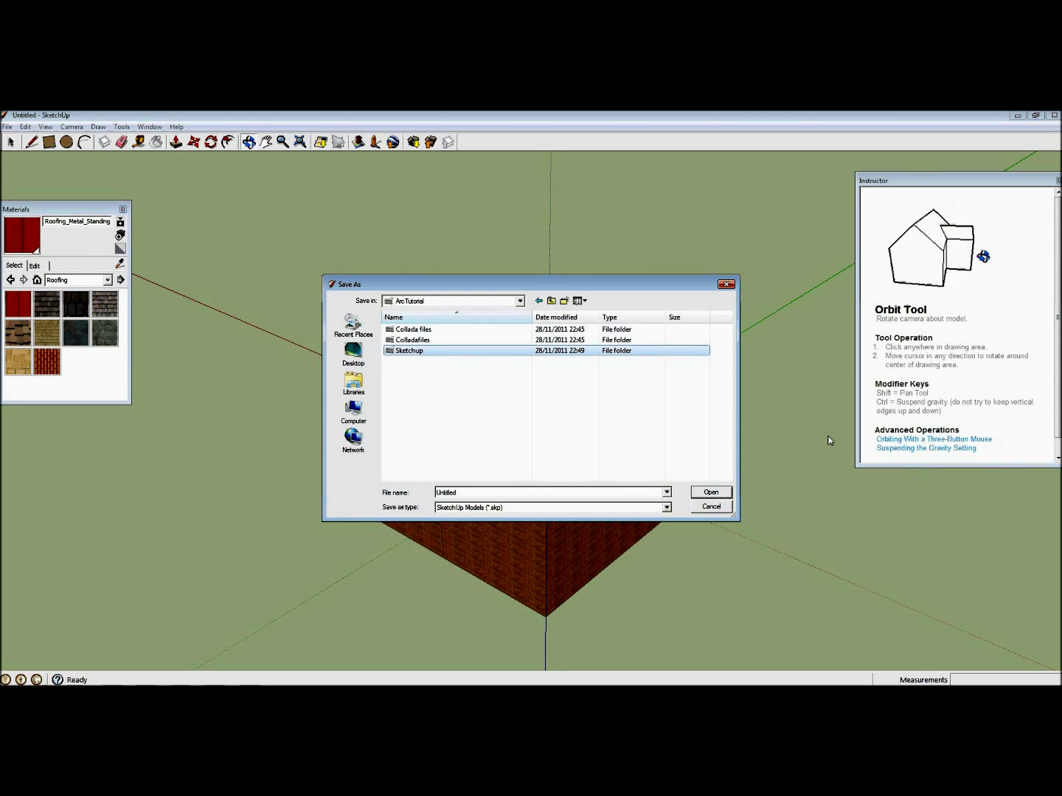
double_click(520, 351)
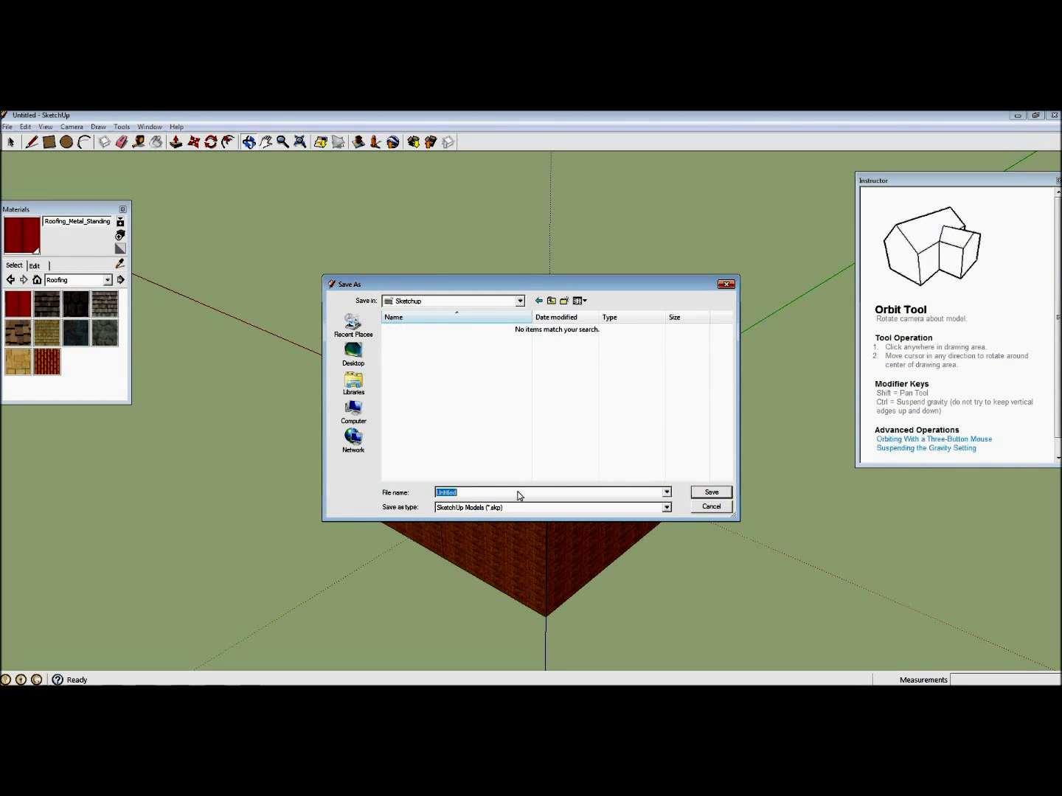
- Save the model as building 125 in SketchUp Version 5 format
text(h)
text(uildi)
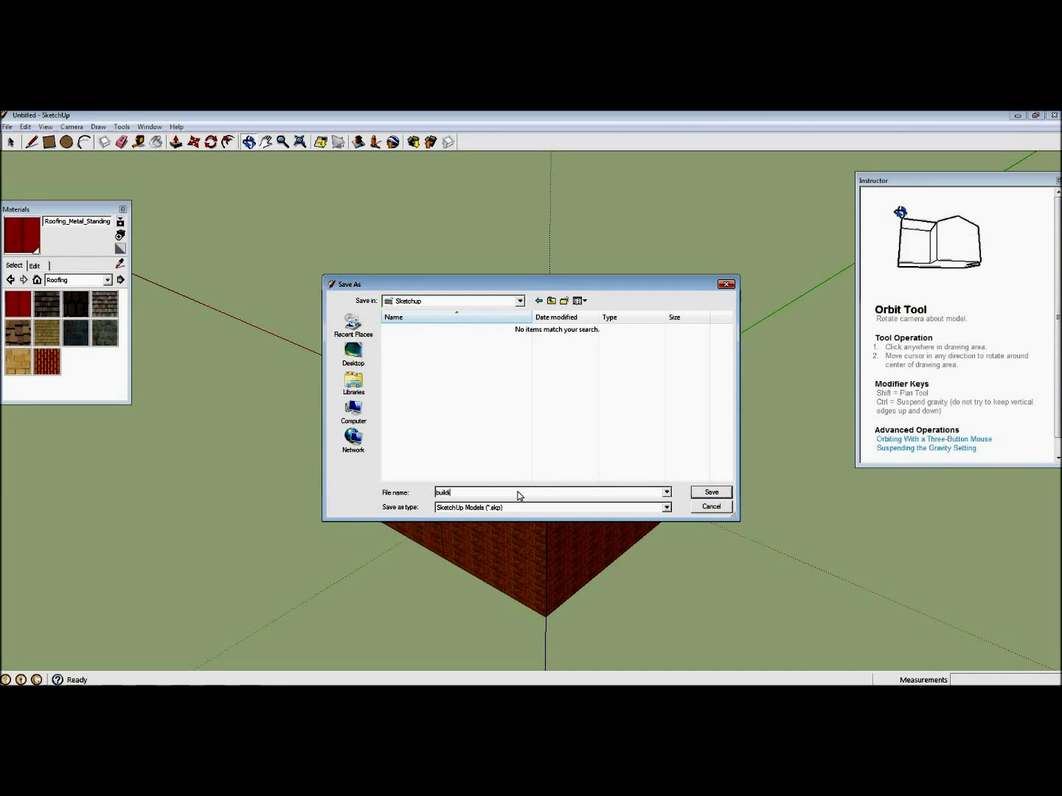
text(ng 125)
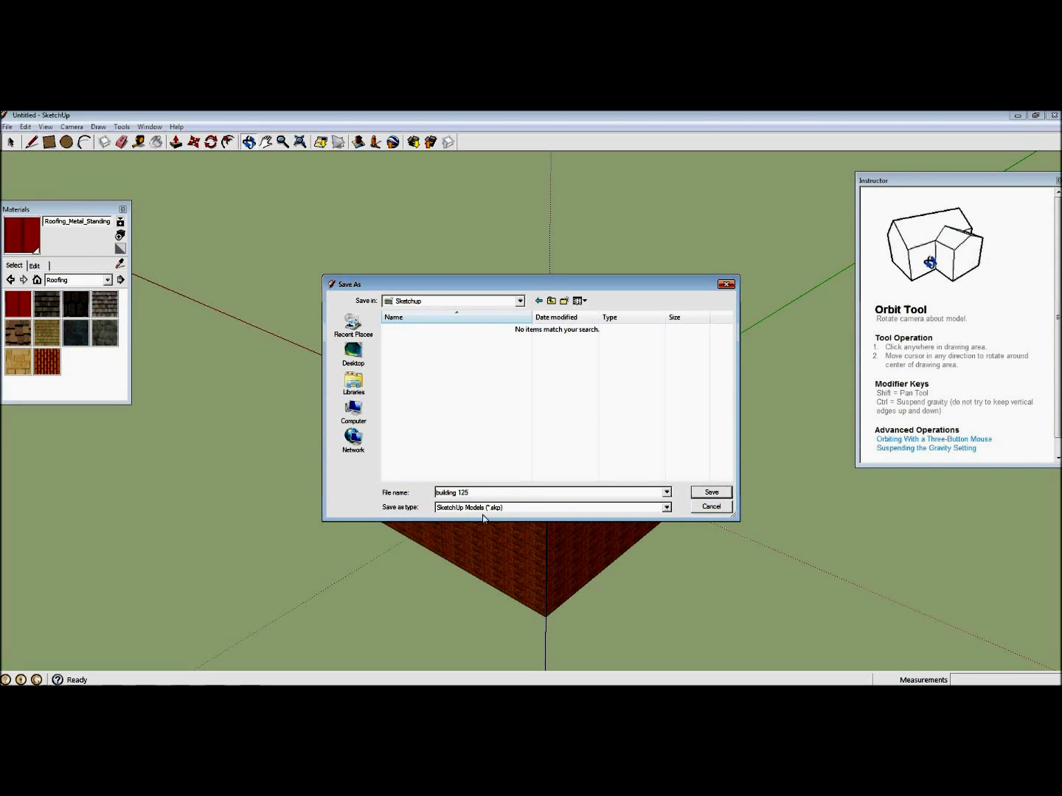
click(510, 510)
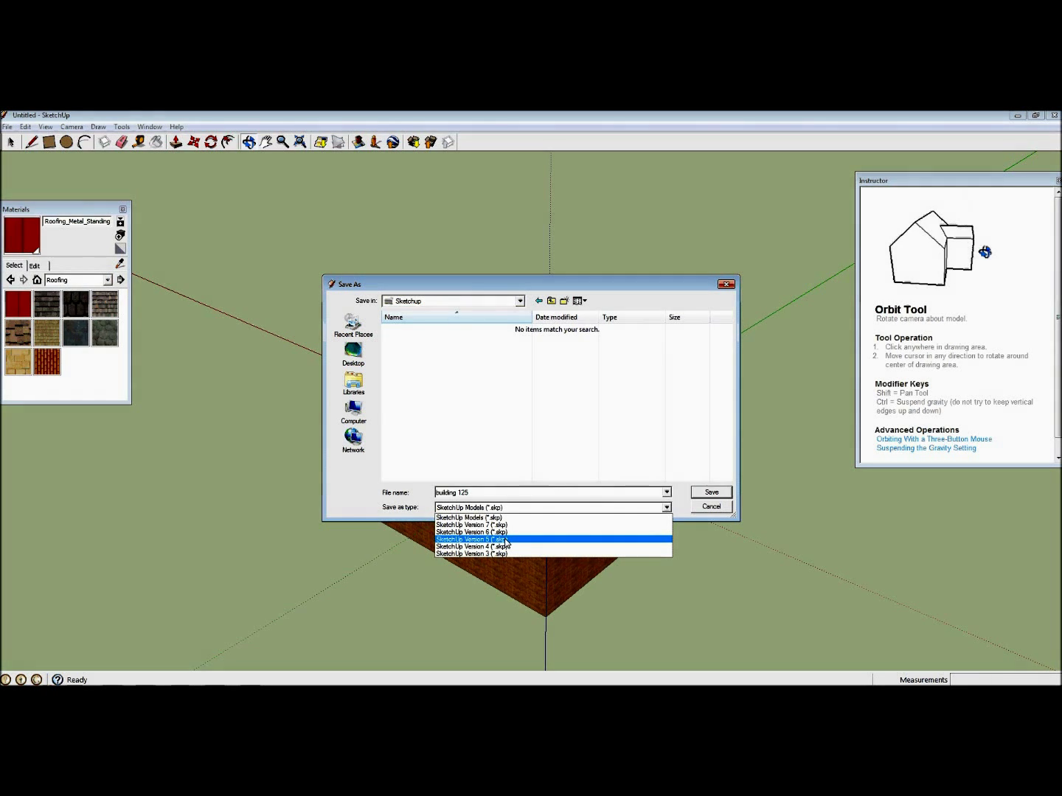
click(506, 542)
click(711, 493)
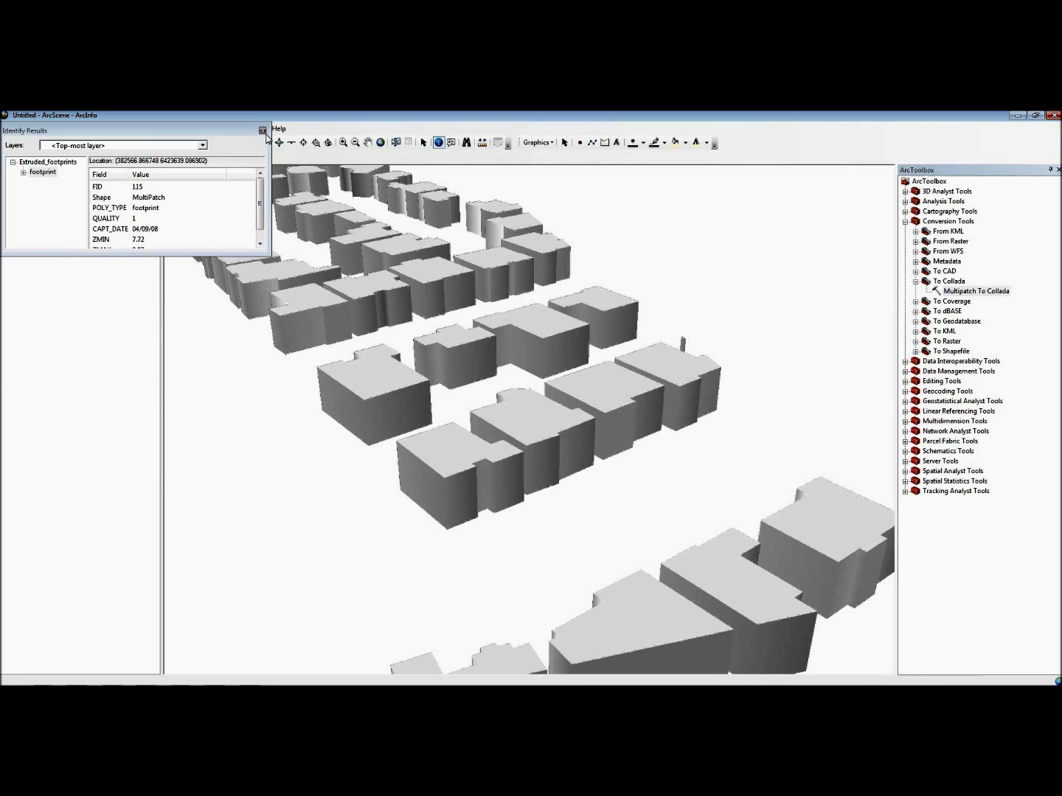
- Start 3D editing on the extruded footprints layer and select a middle-row building with Edit Placement
click(261, 129)
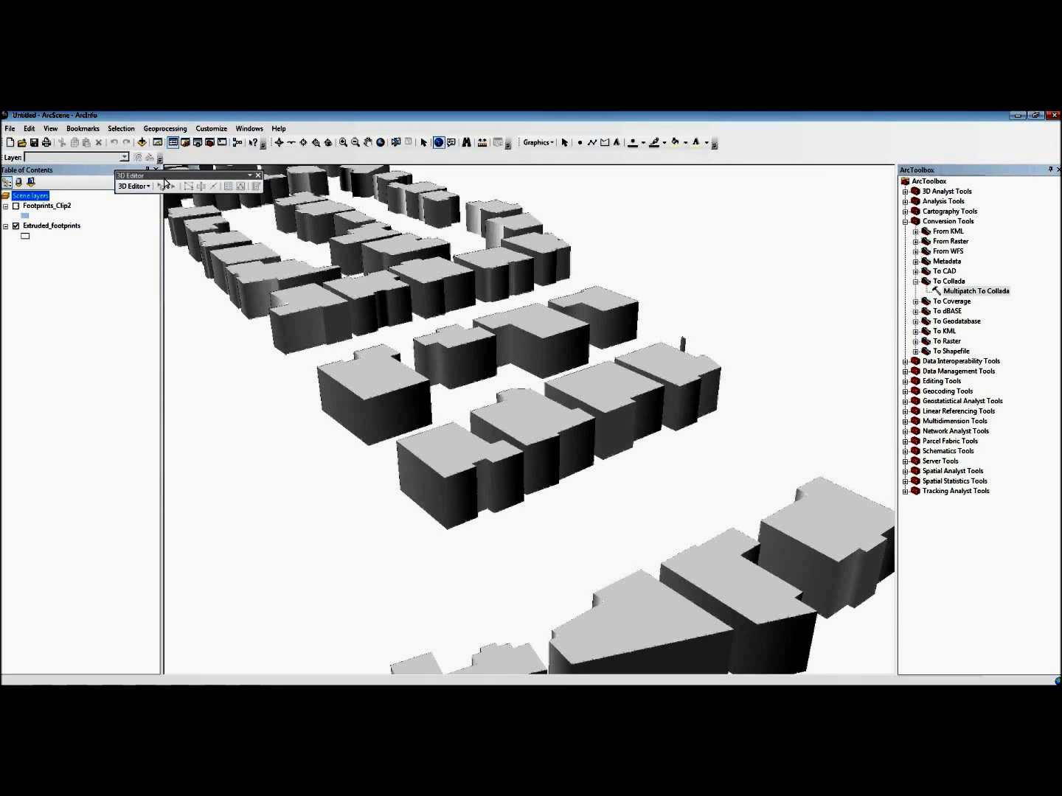
drag(164, 179, 634, 204)
click(601, 211)
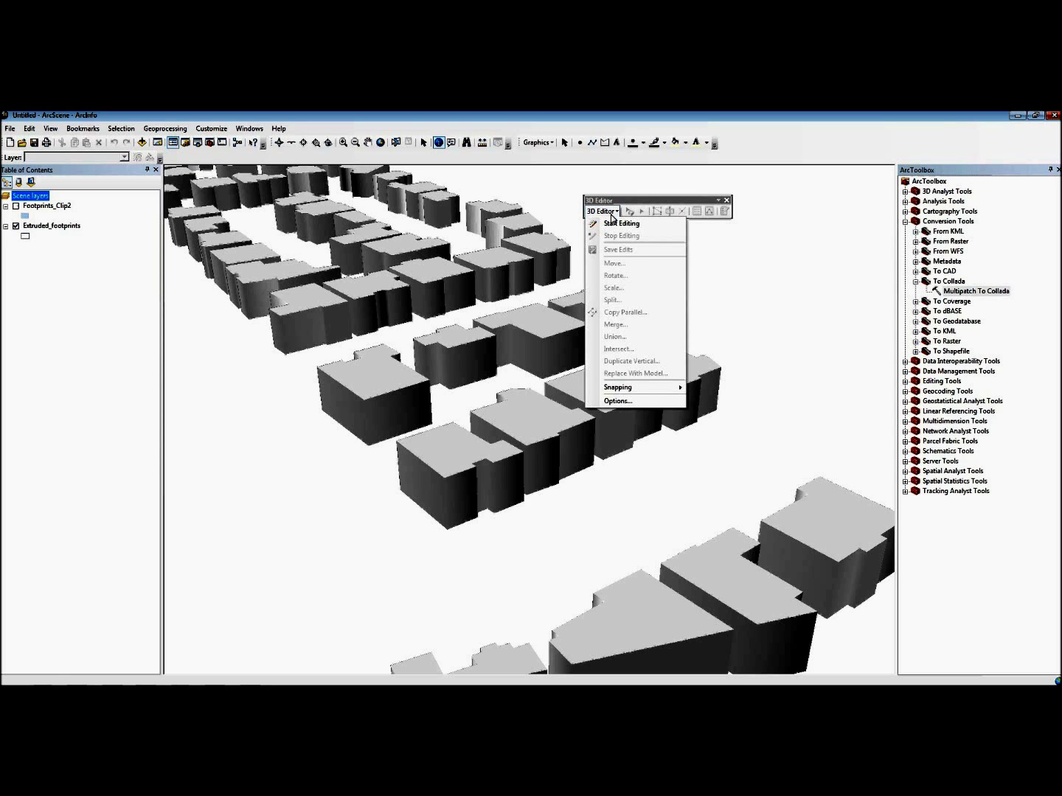
click(616, 224)
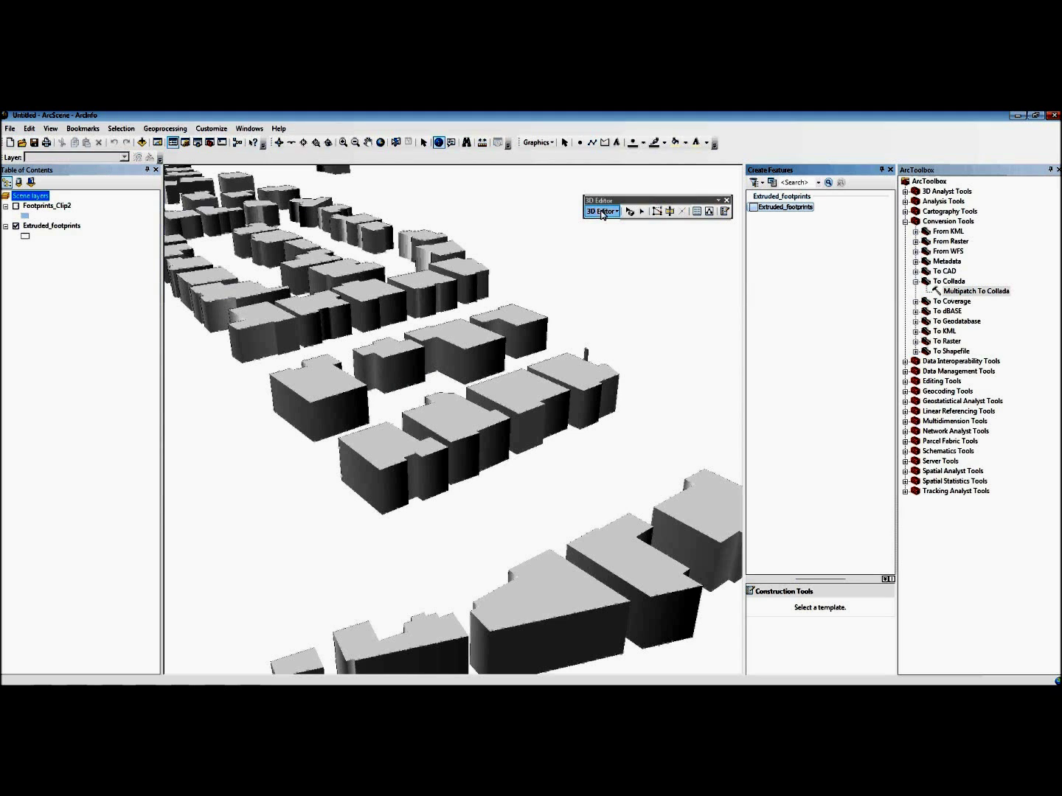
click(629, 212)
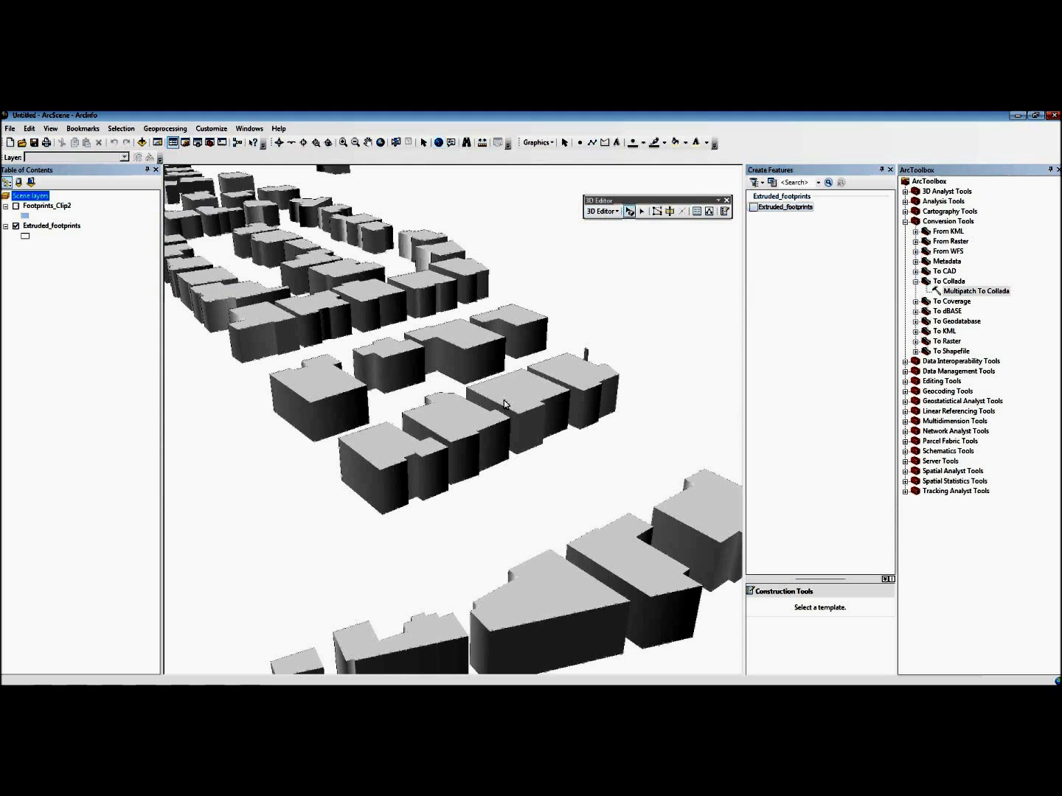
click(475, 441)
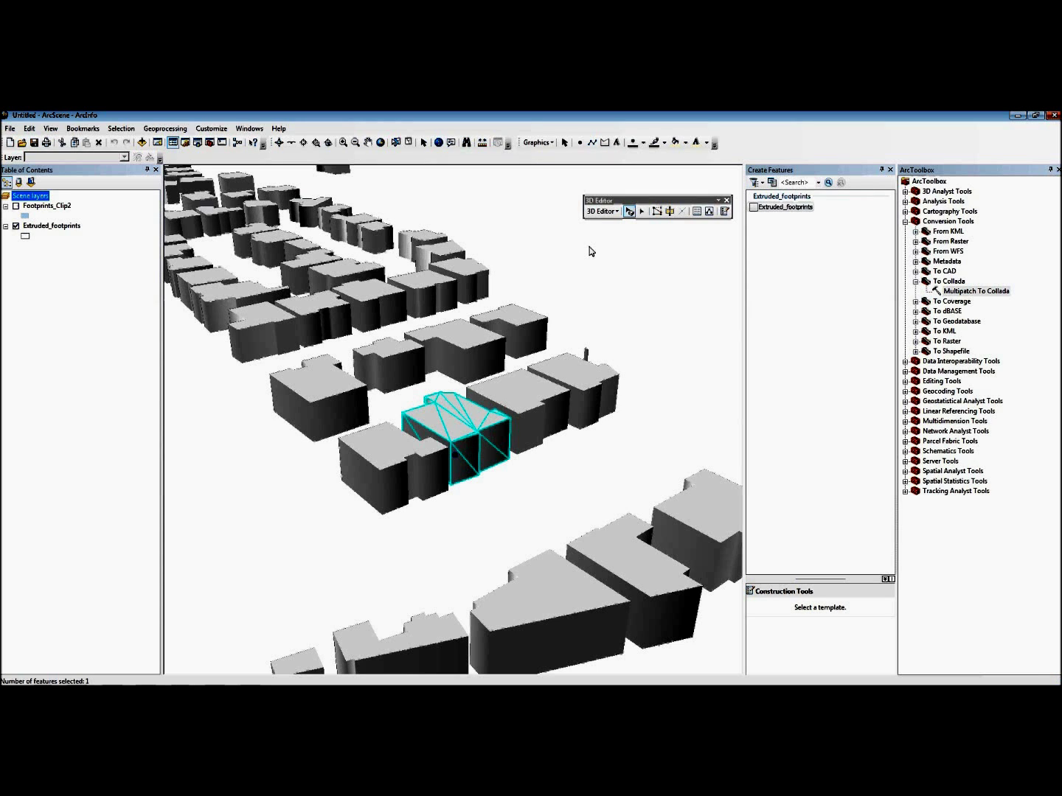
- Replace the selected building with building 125 from ArcTutorial\Sketchup, then clear the selection
click(600, 211)
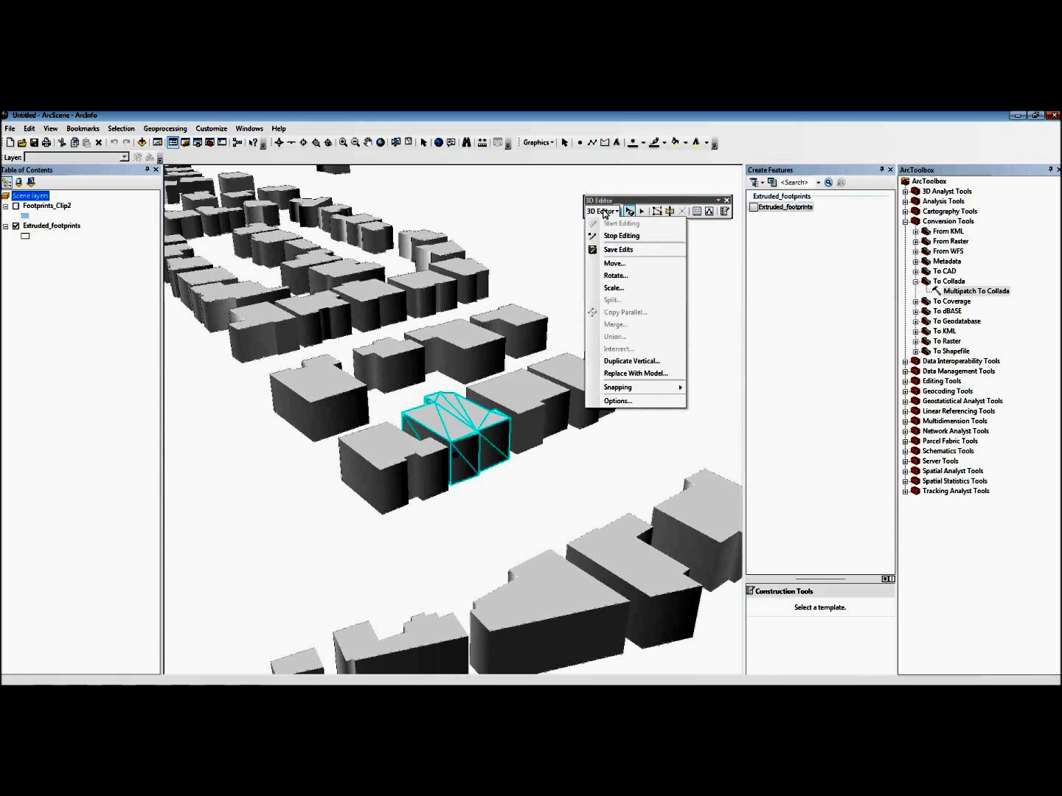
click(628, 374)
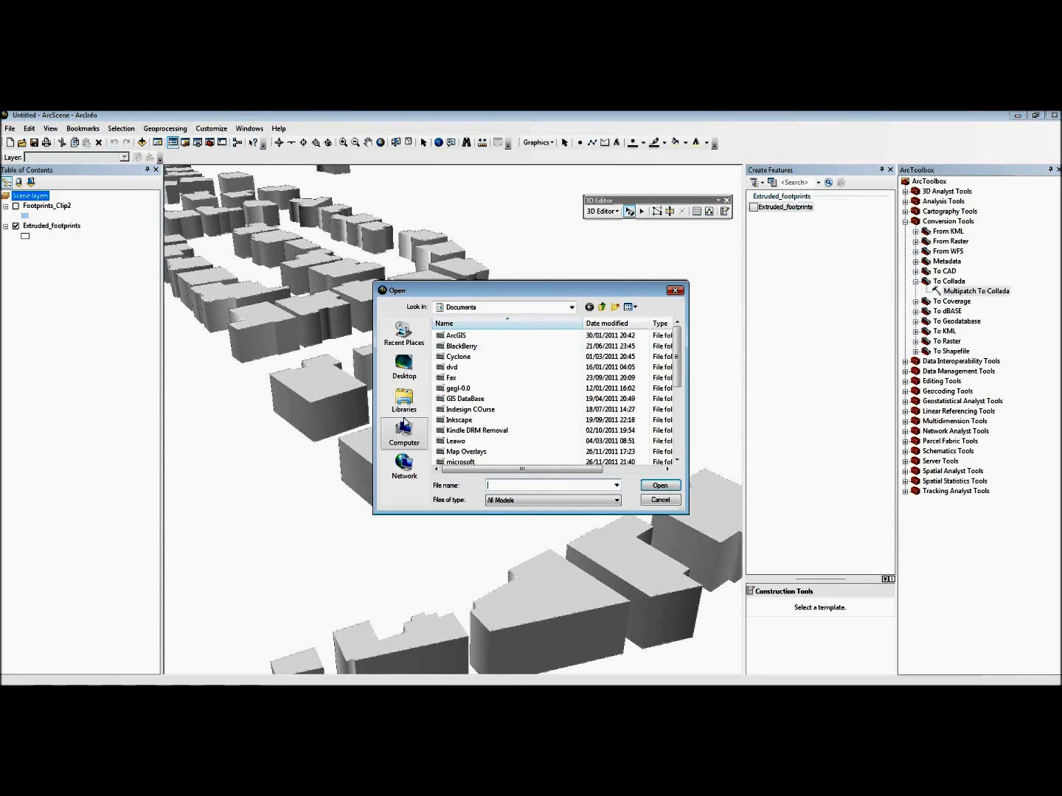
click(403, 404)
click(392, 367)
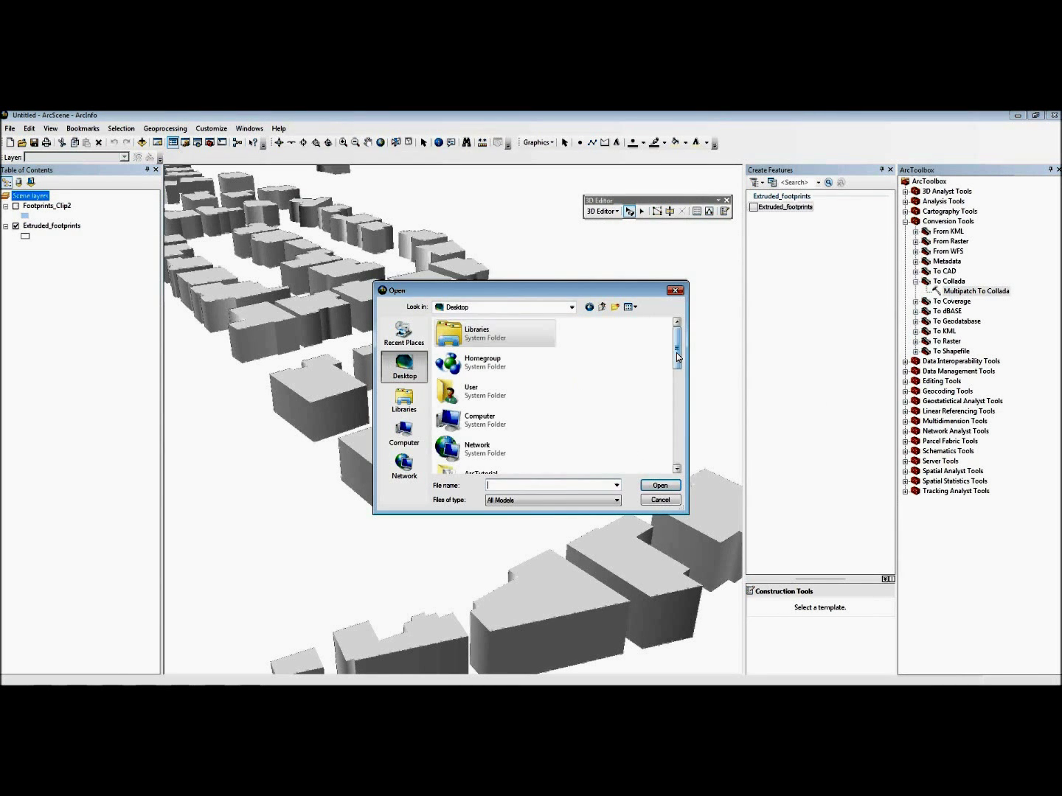
scroll(676, 353, down, 1)
double_click(522, 449)
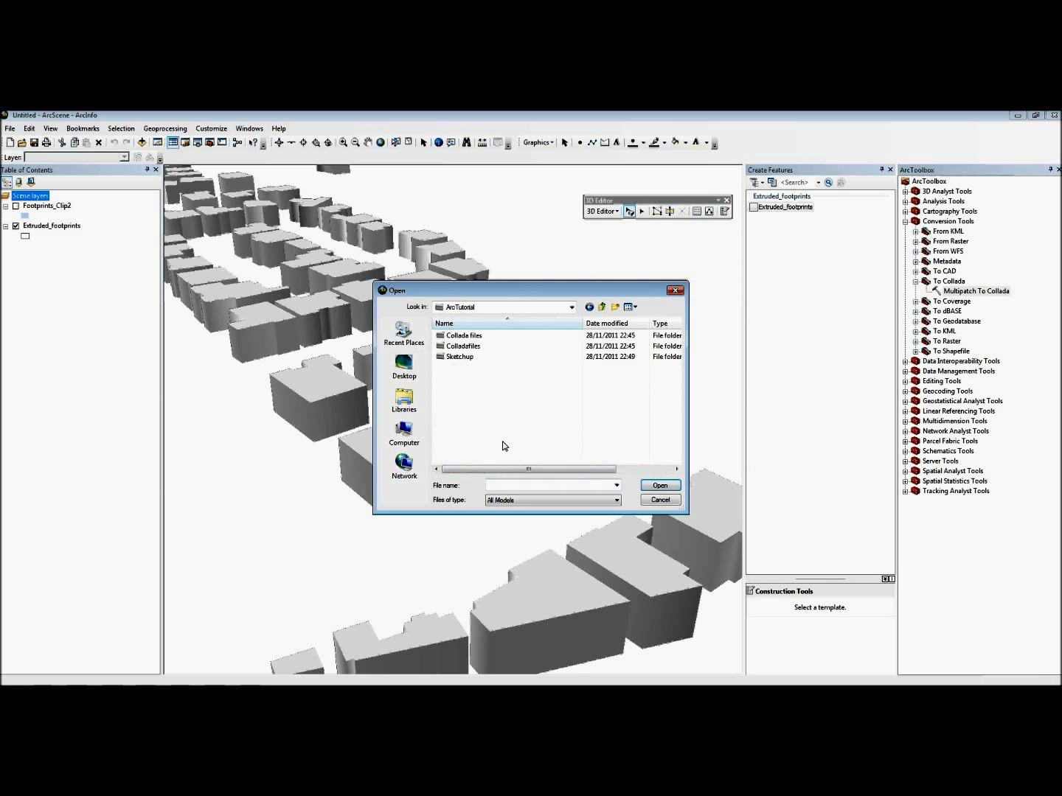
double_click(478, 356)
double_click(517, 337)
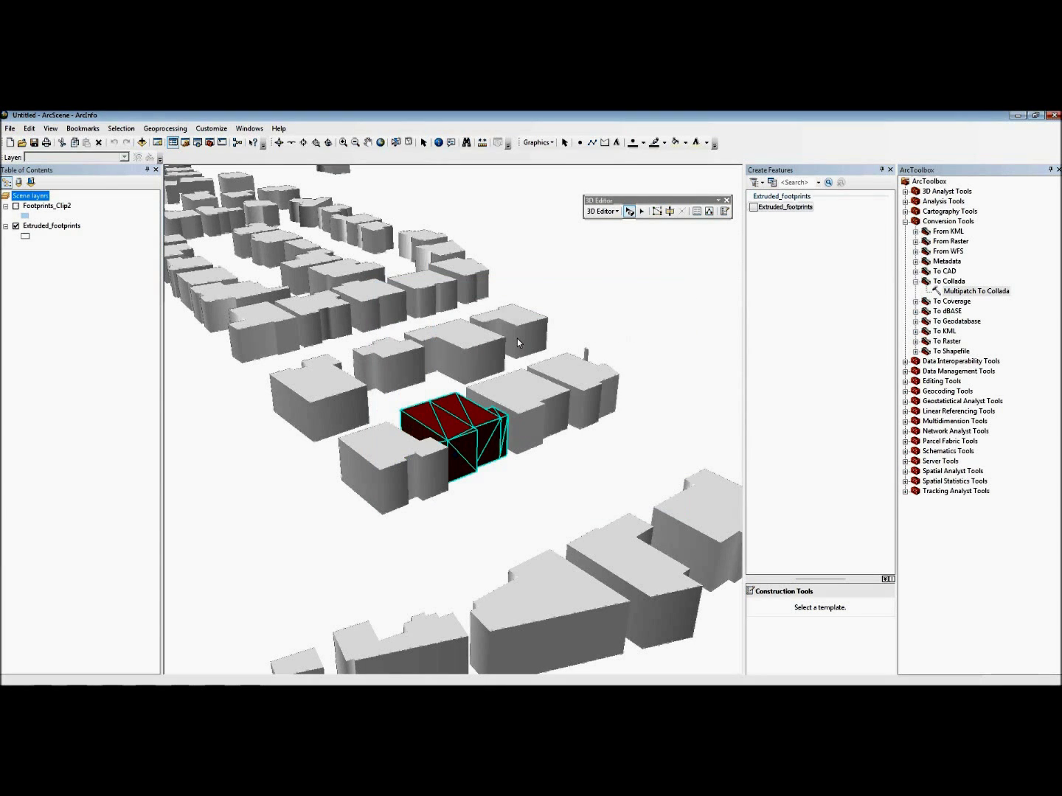
click(513, 490)
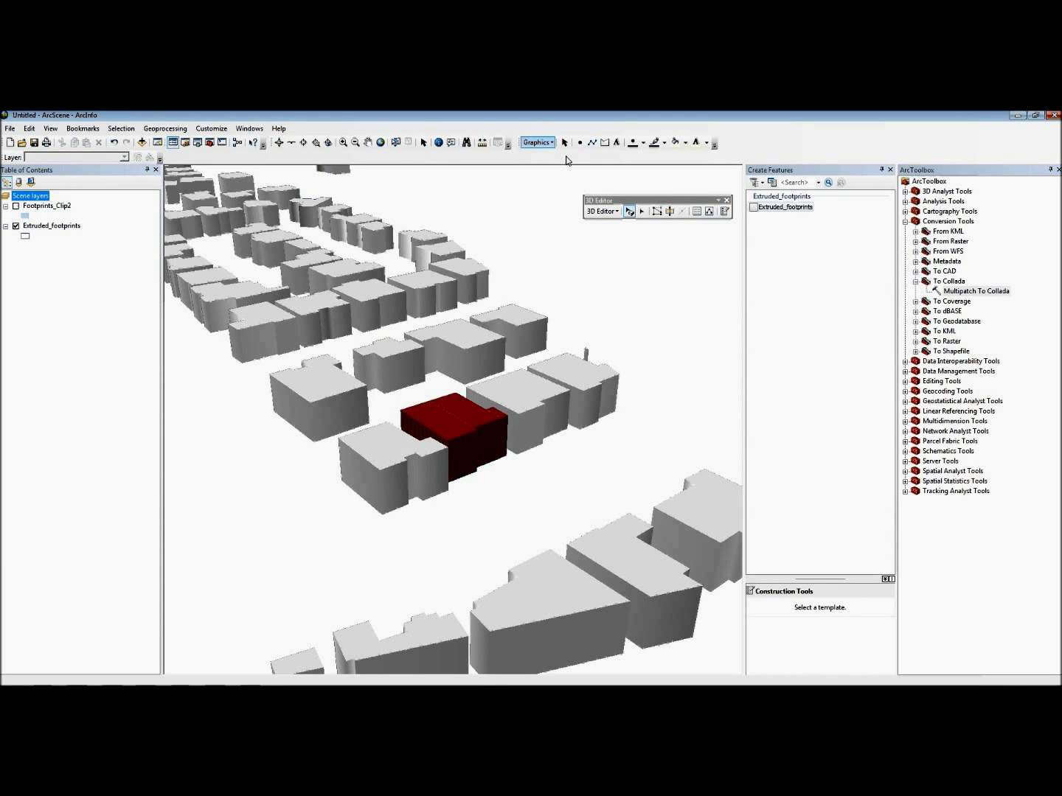
- Zoom and orbit close onto the red-roofed building 125, toggling Extruded_footprints off and on
click(278, 142)
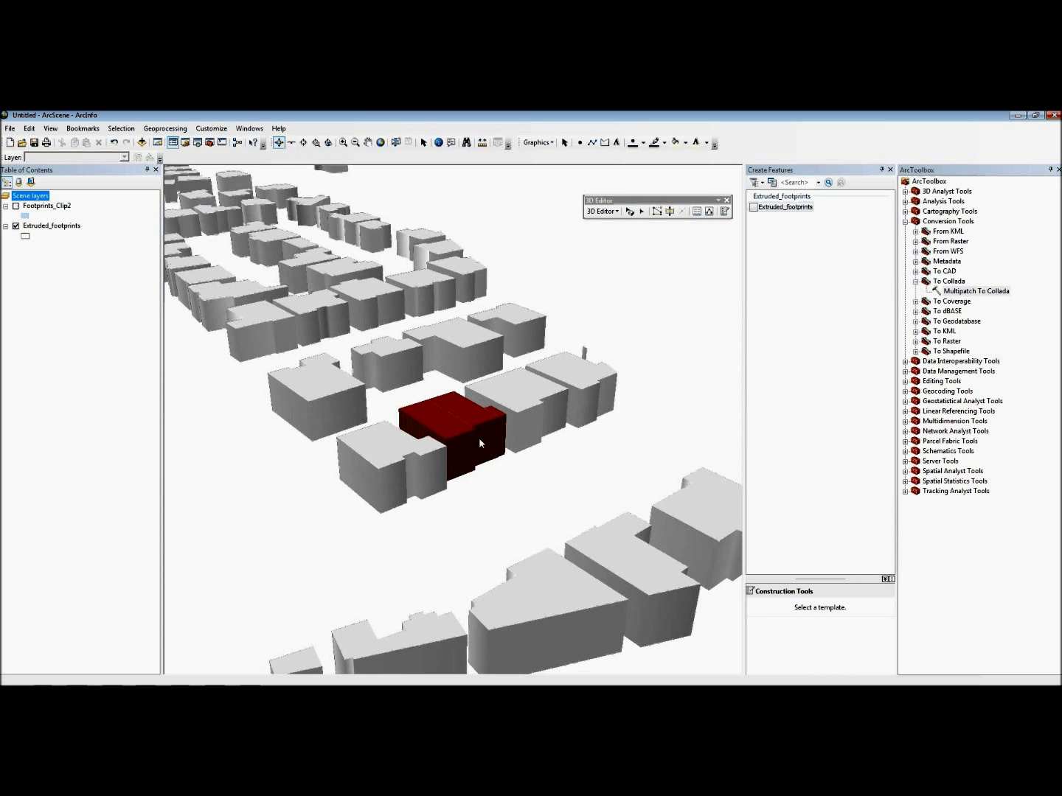
drag(479, 437, 425, 428)
scroll(457, 424, up, 3)
drag(493, 421, 279, 421)
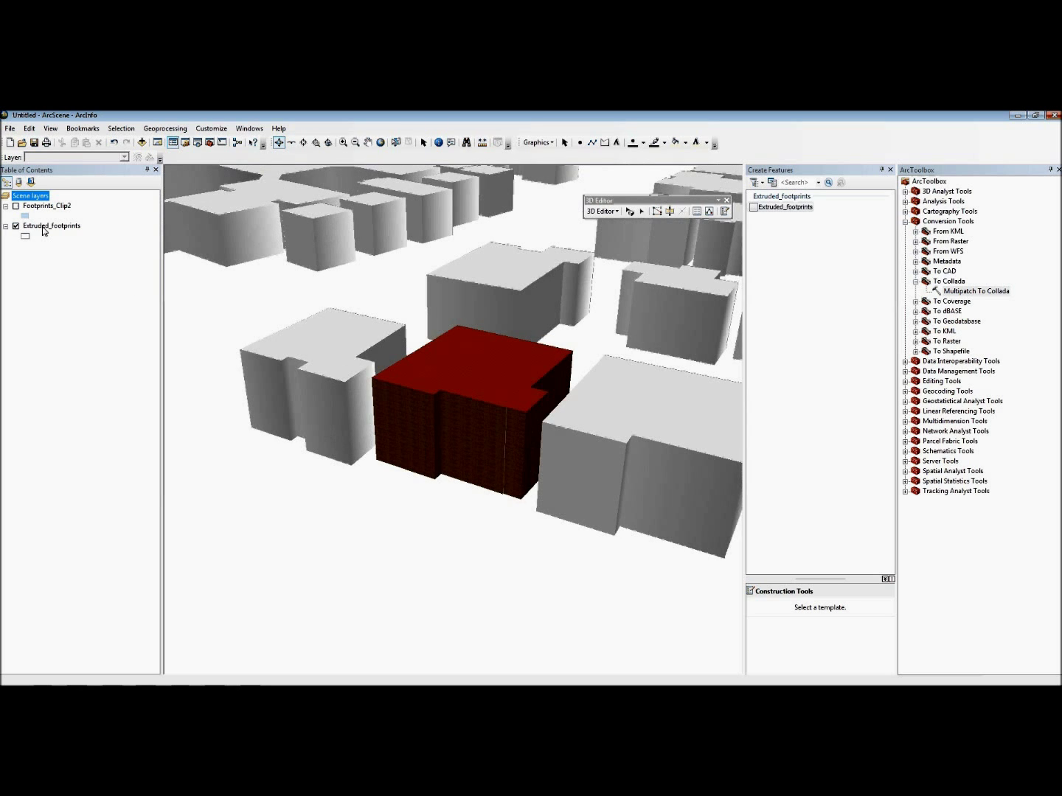
drag(521, 365, 546, 361)
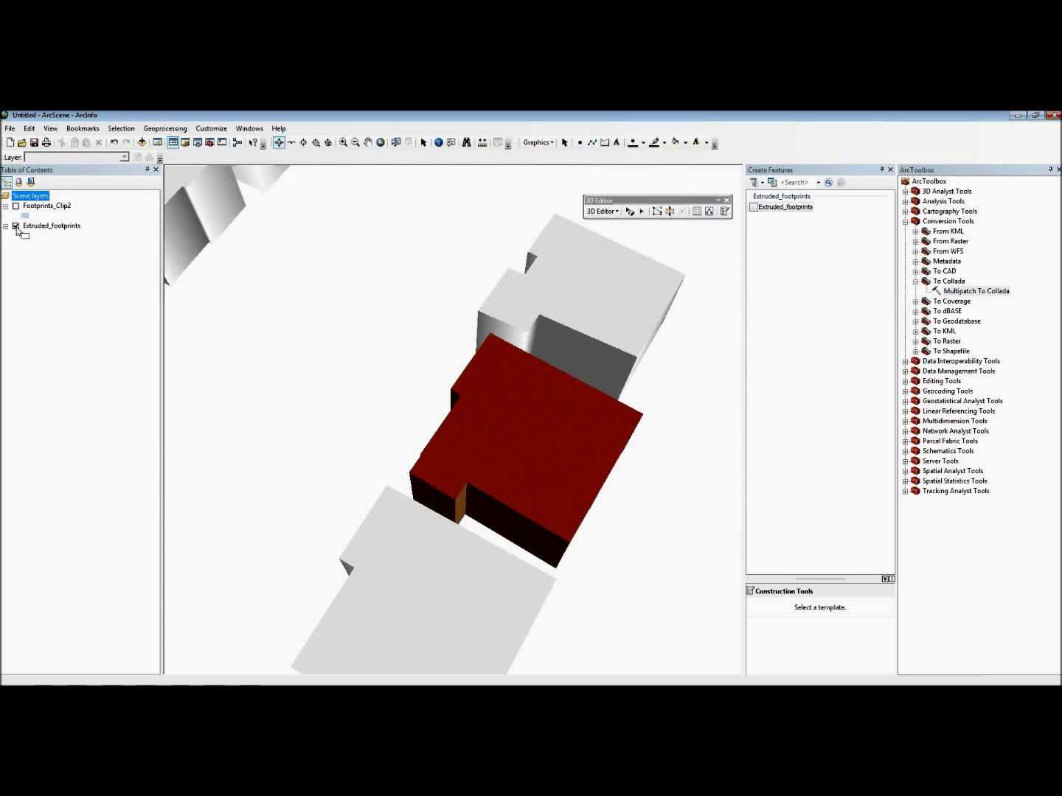
click(16, 227)
click(16, 226)
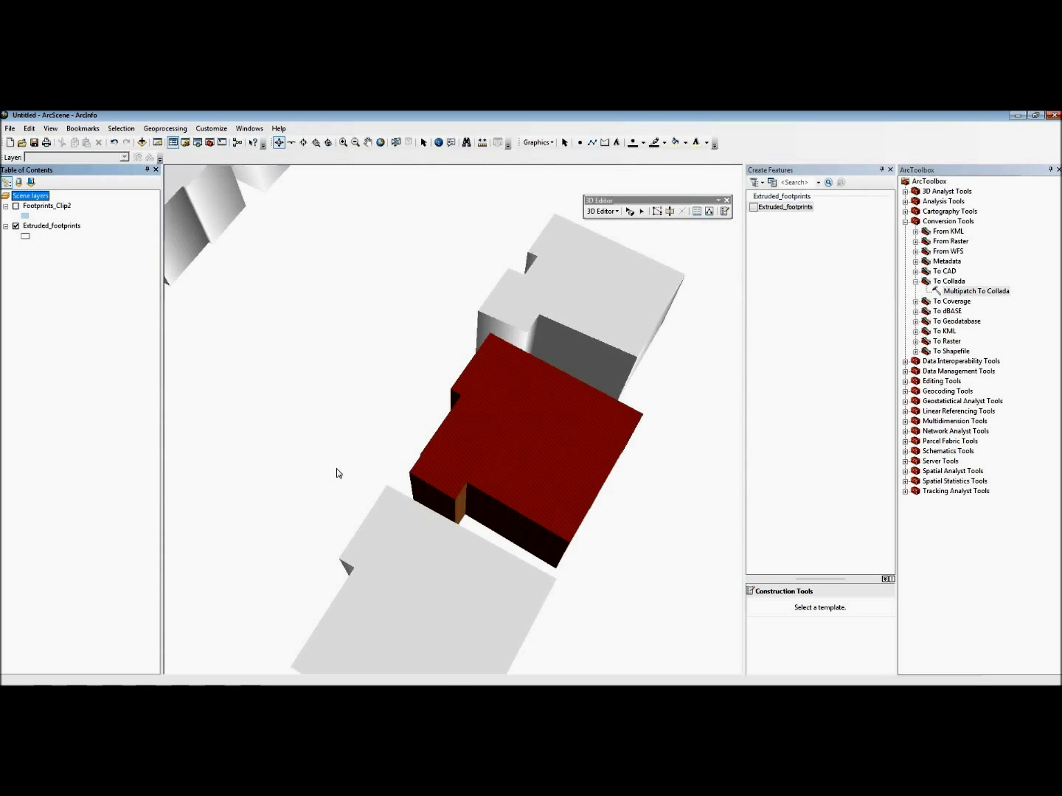
mouse_move(334, 468)
mouse_down()
mouse_move(421, 500)
mouse_move(510, 511)
mouse_move(509, 414)
mouse_up()
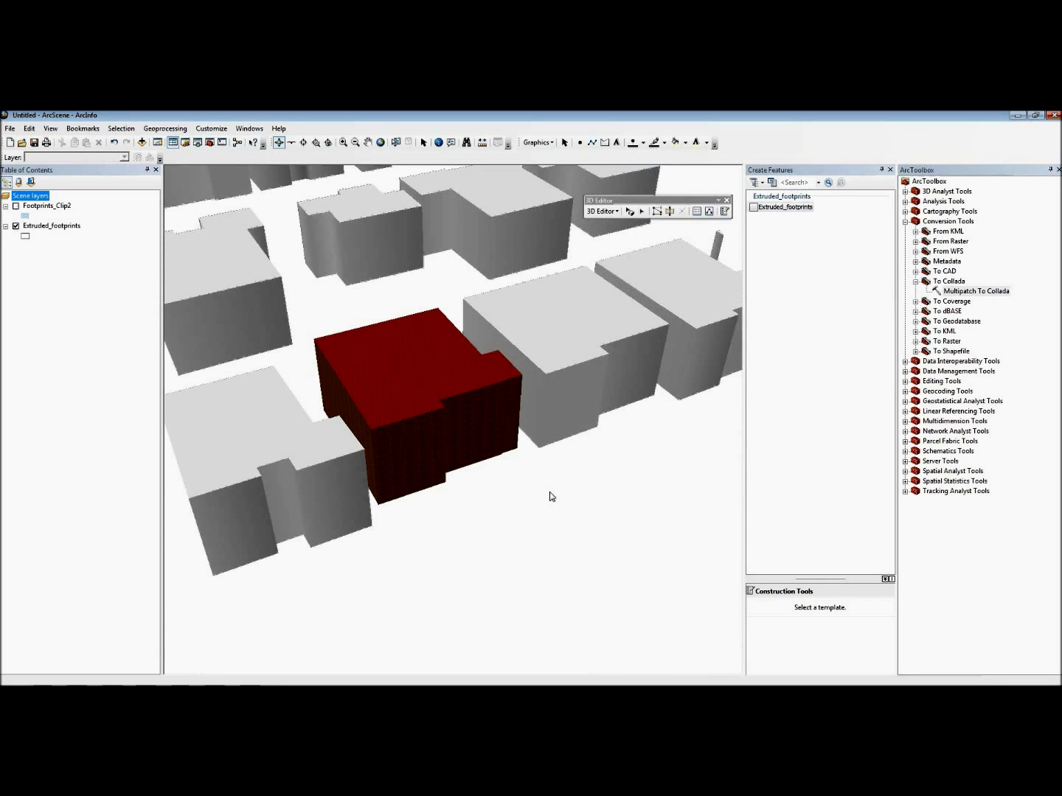